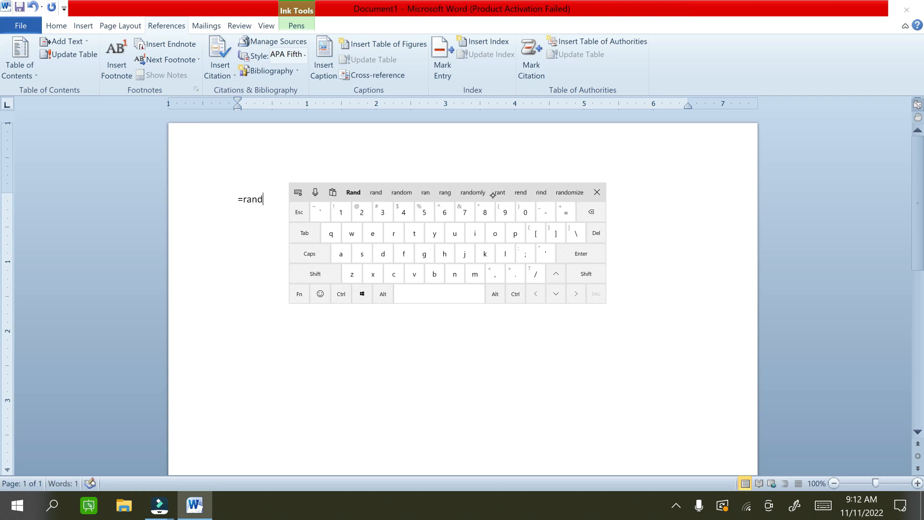
Complete the =rand(20) command to fill the document with sample paragraphs, and close the on-screen keyboard
type("2")
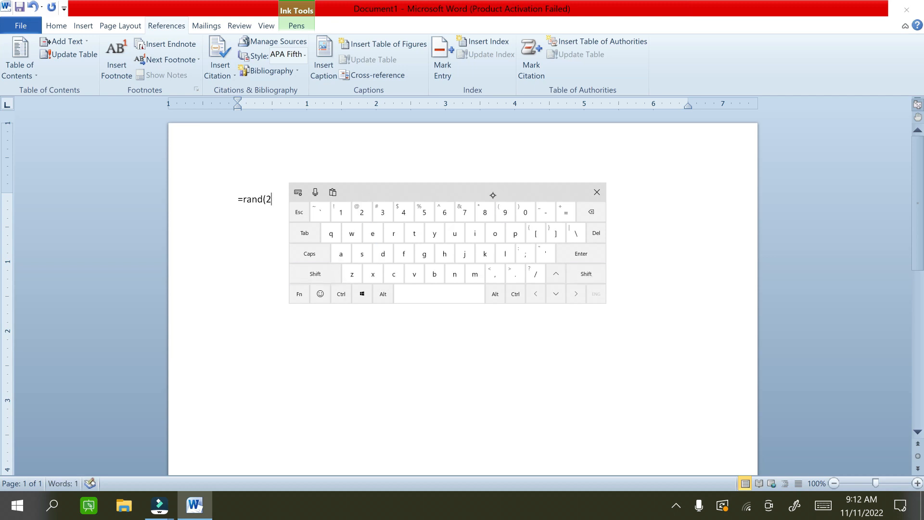
type("0)")
key("Return")
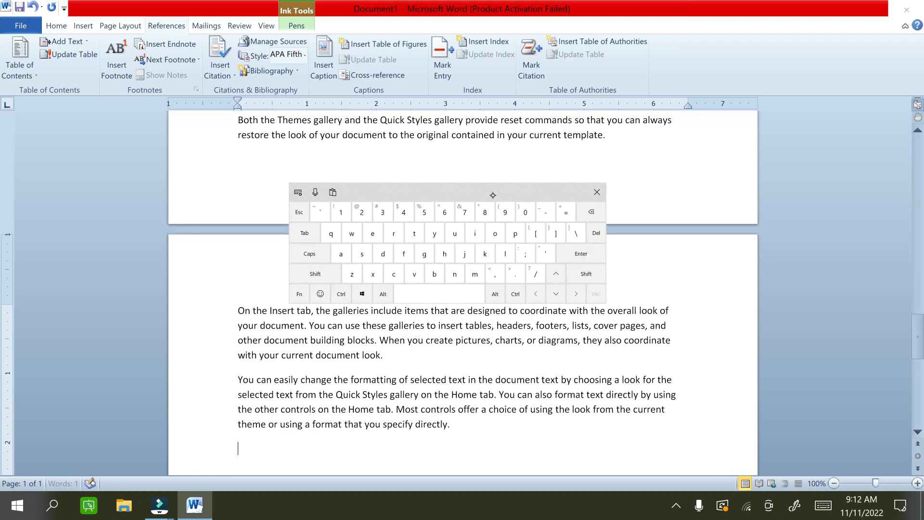
left_click_drag(493, 195, 614, 198)
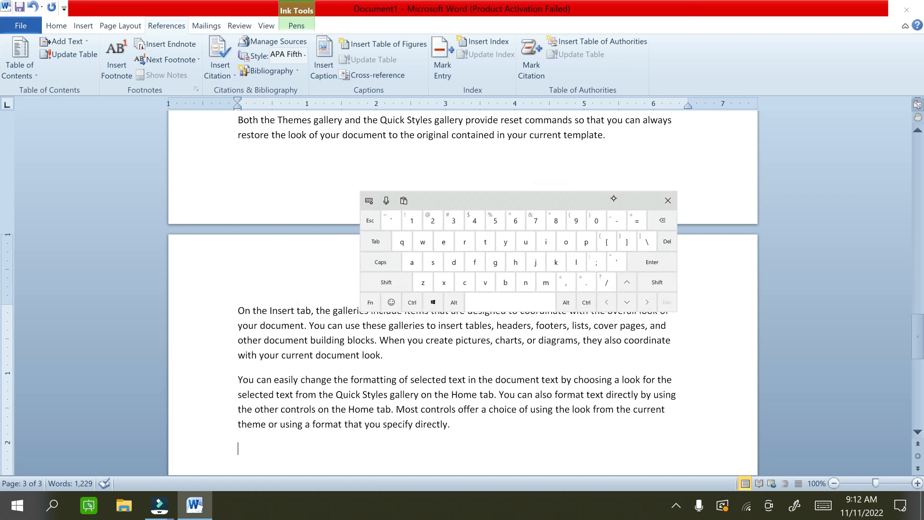
left_click(668, 200)
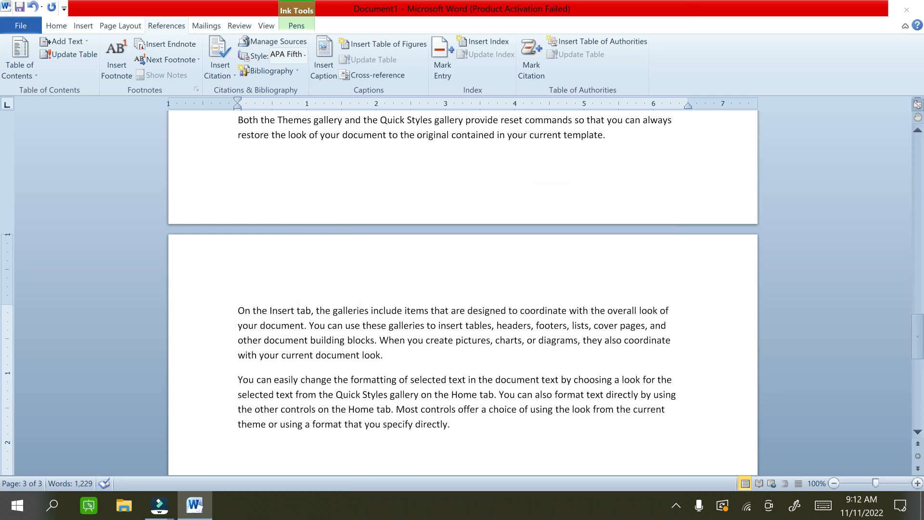
Add the title "Home Tab" on a new line above the first paragraph and apply the Heading 1 style
scroll(462, 288, "up", 10)
scroll(462, 289, "up", 15)
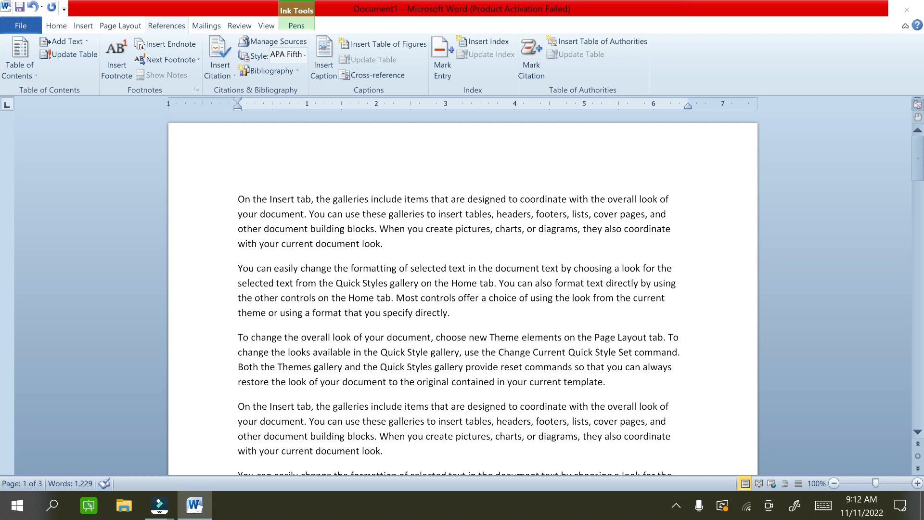
left_click(238, 199)
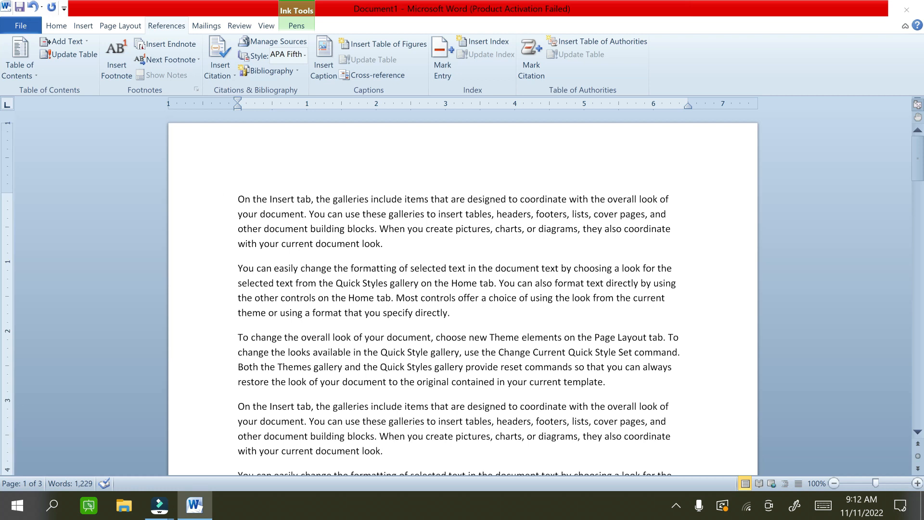
left_click(823, 504)
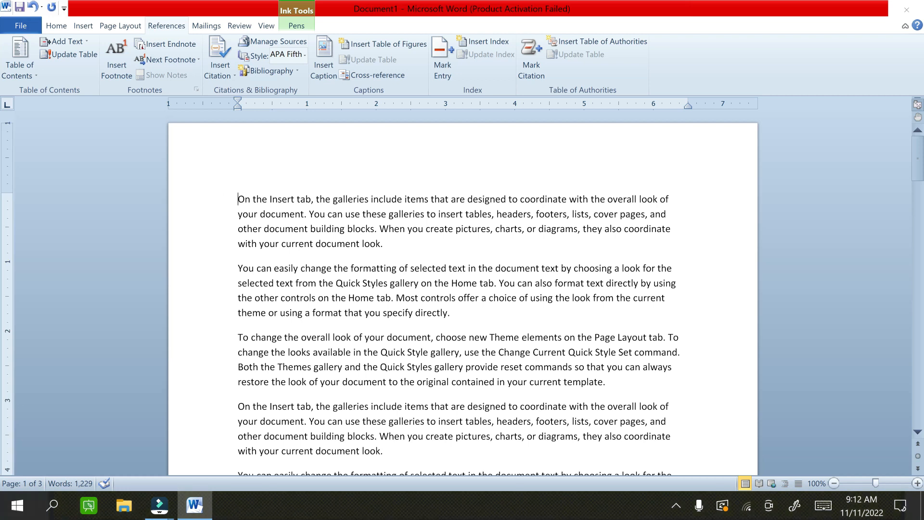
left_click(669, 201)
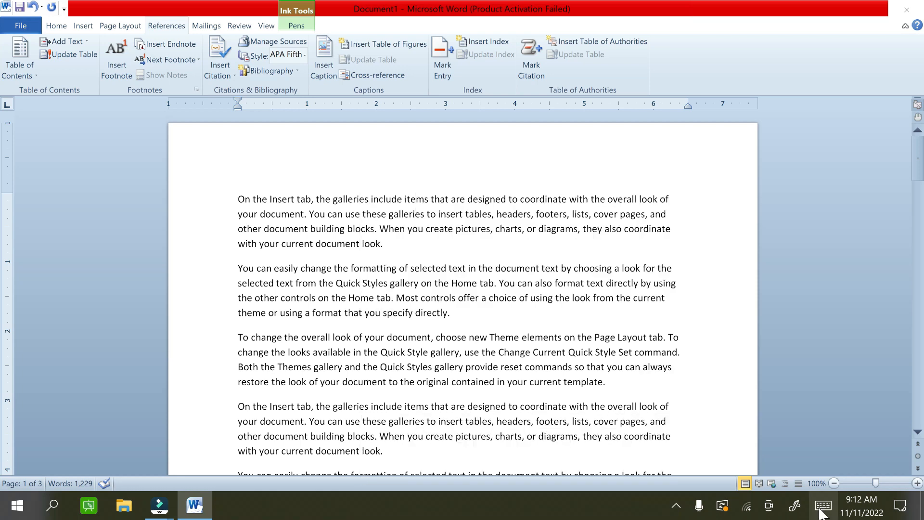
key("Return")
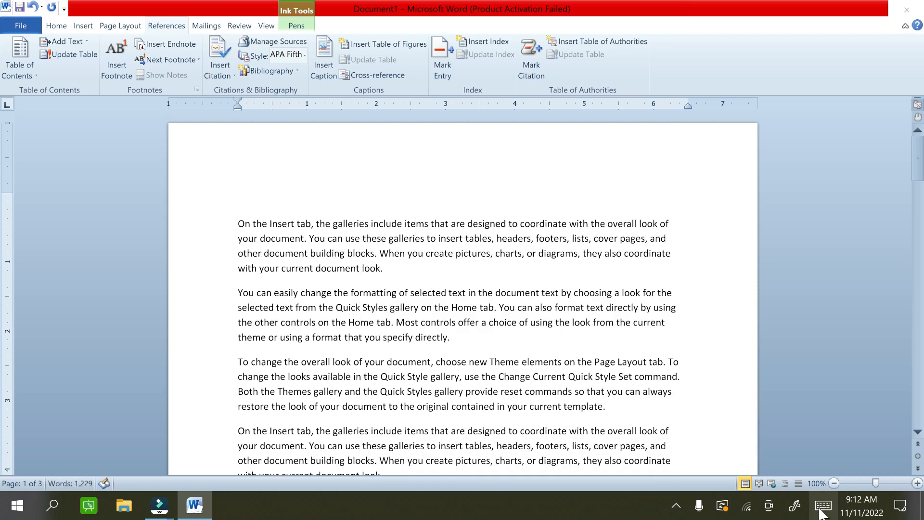
type("Home Tab")
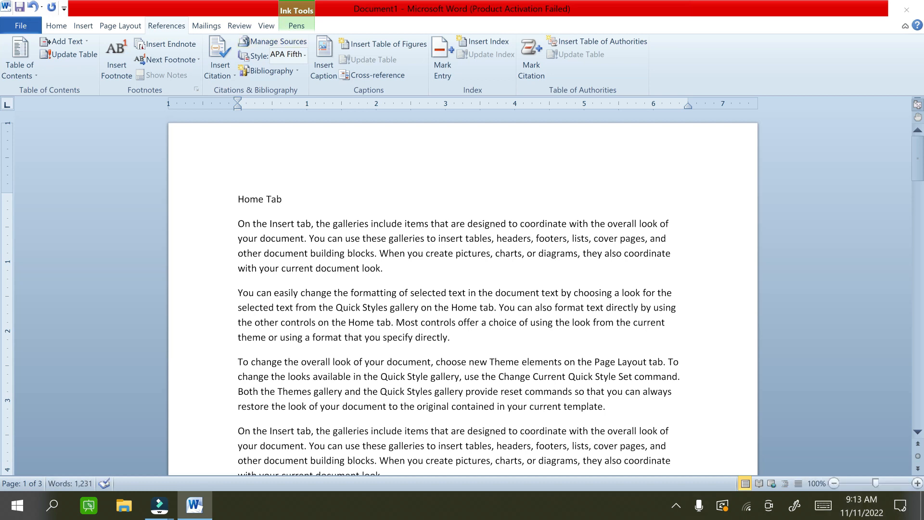
left_click(56, 26)
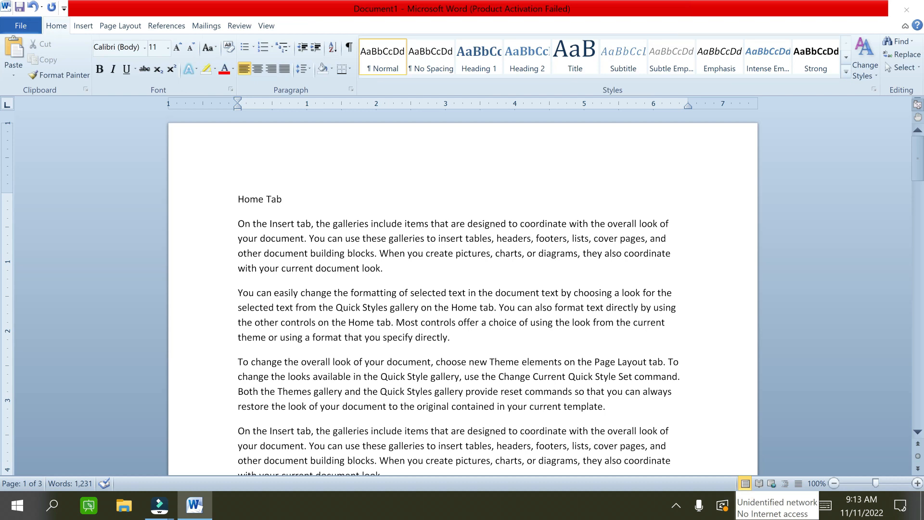
key("ctrl+alt+1")
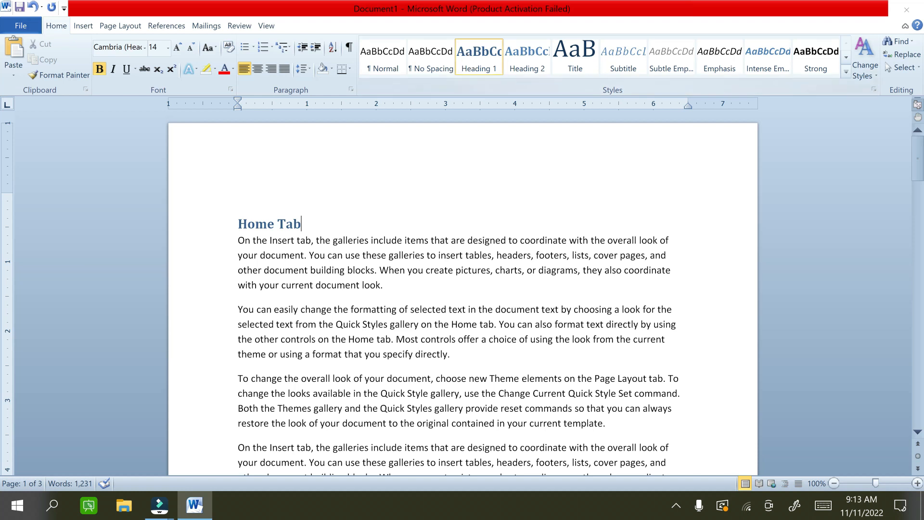
Add a "Clipboard" subheading in Heading 2 style after the first paragraph under Home Tab
left_click(383, 285)
key("Return")
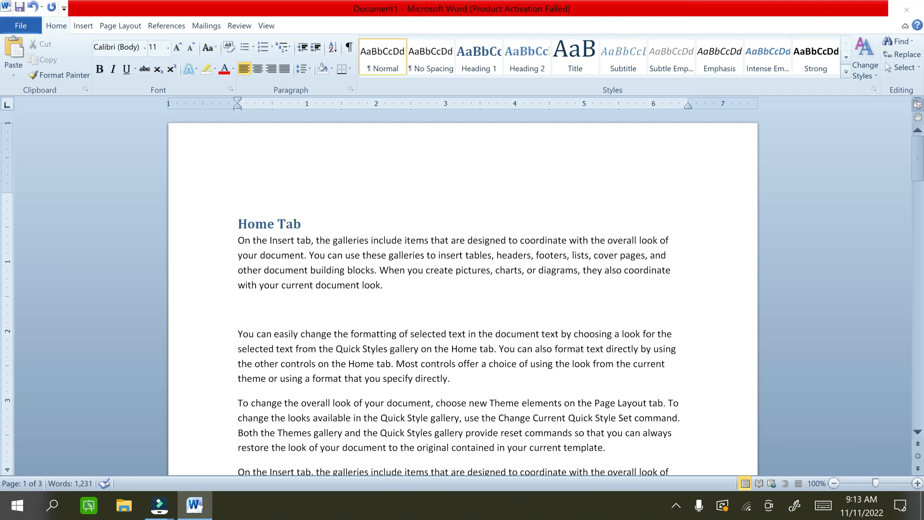
type("clipboard")
key("ctrl+alt+1")
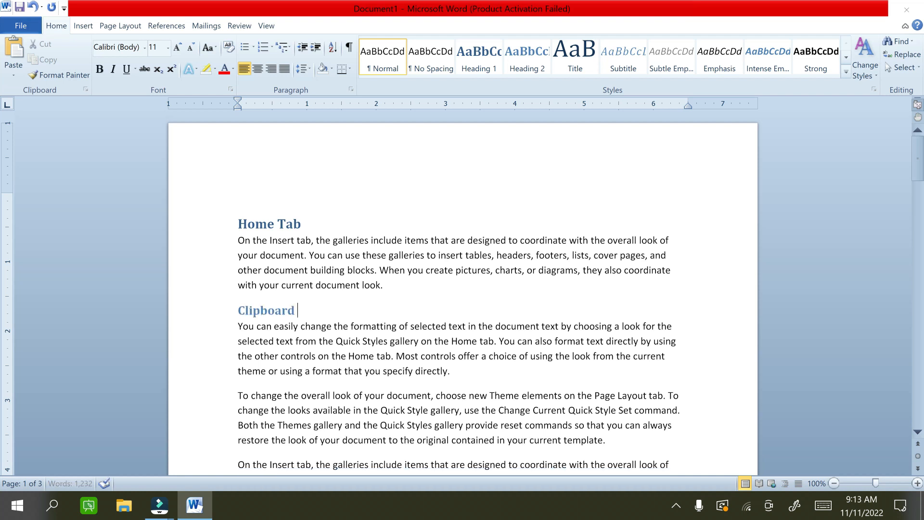
Add a "Font" subheading in Heading 2 style after the Clipboard paragraph
key("Down")
key("Down")
key("Down")
key("Down")
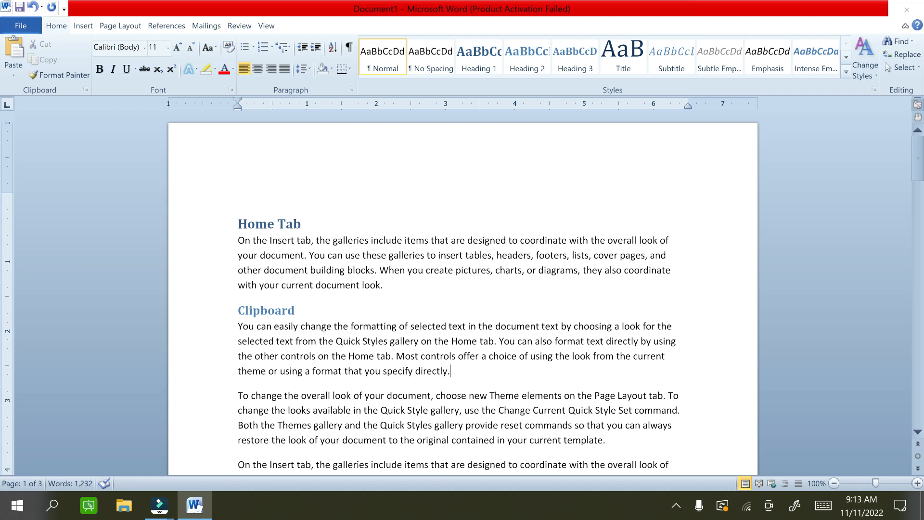
key("Return")
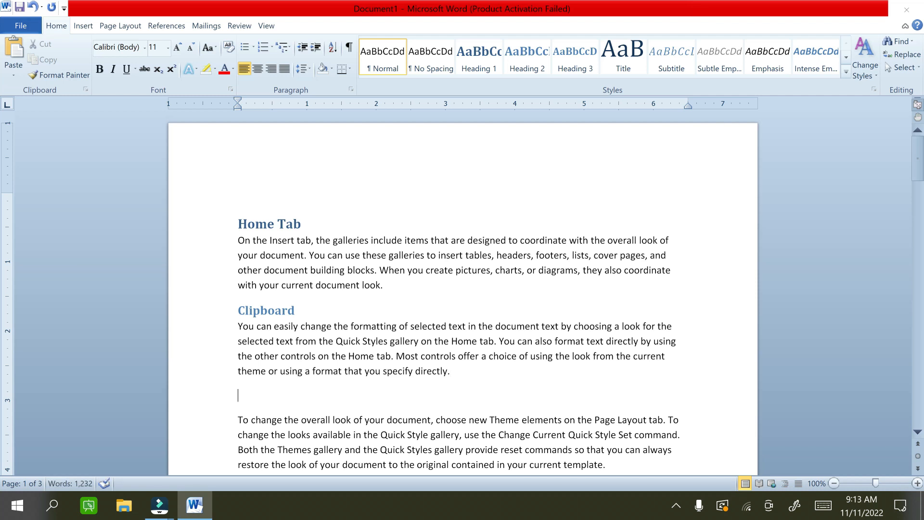
type("Font")
key("ctrl+alt+2")
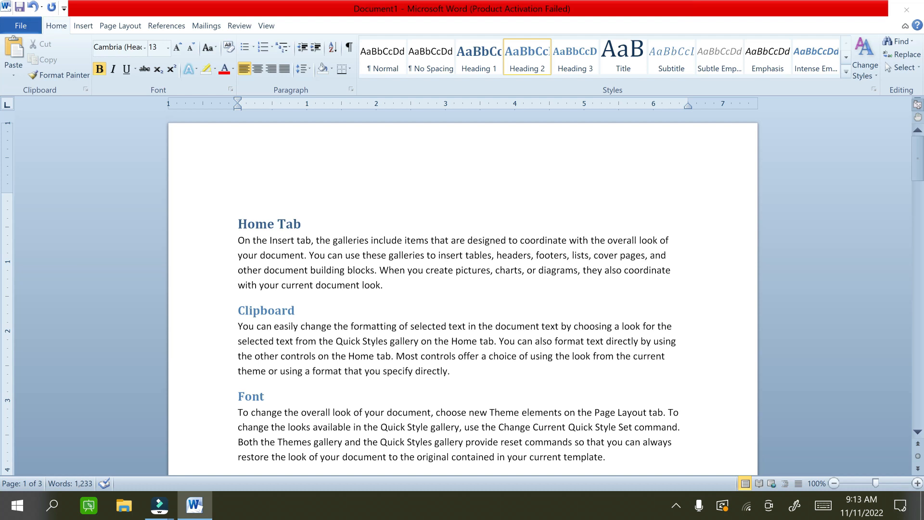
Add a "Paragraph" subheading in Heading 2 style after the Font section's text
key("Down")
key("Down")
key("Down")
key("Down")
key("Down")
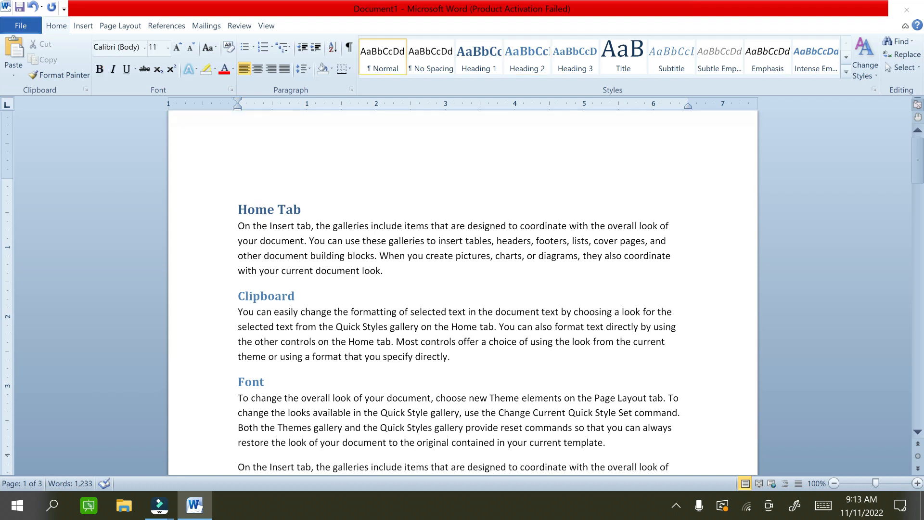
key("Return")
type("paragra")
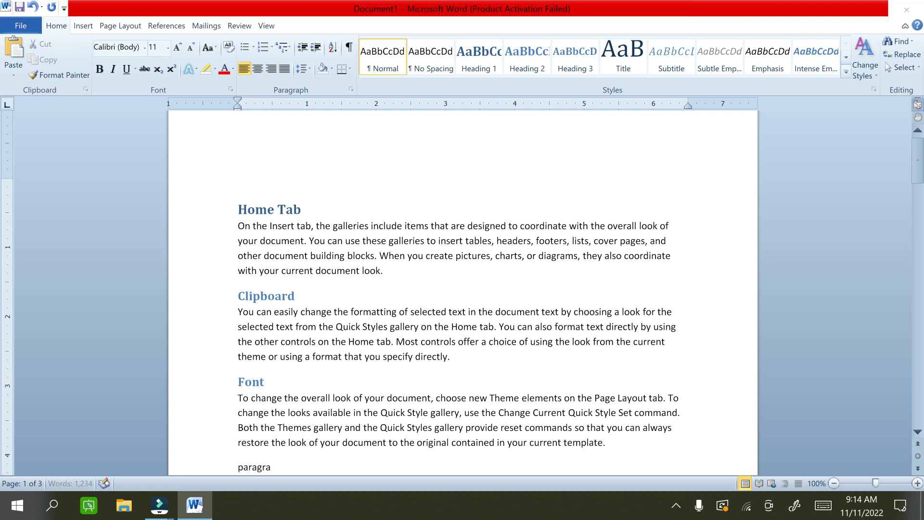
type("ph")
left_click(528, 63)
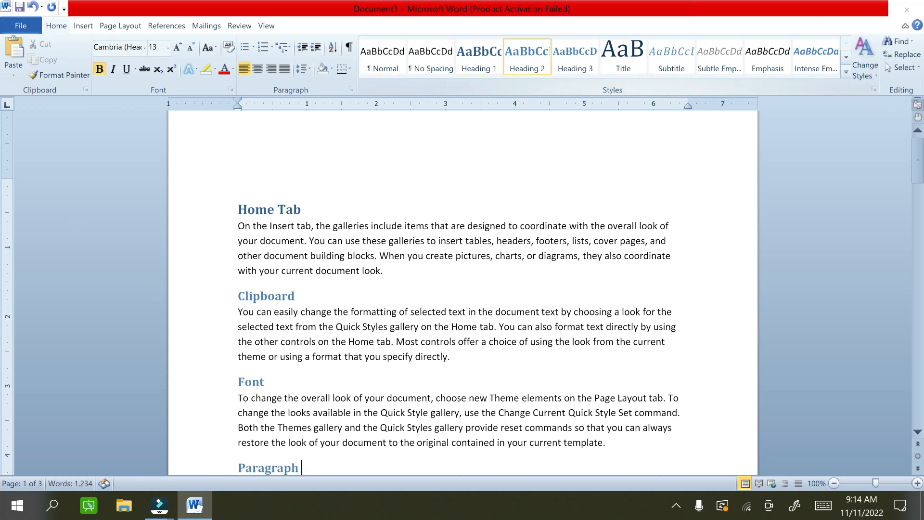
Add a "Styles" subheading in Heading 2 style after the text of the Paragraph section
key("Return")
key("ctrl+v")
left_click(383, 320)
key("Return")
type("Styles")
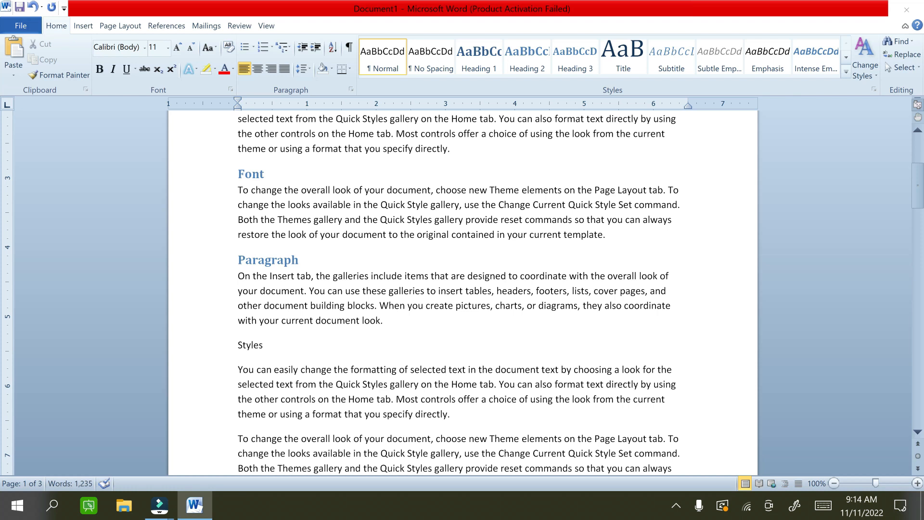
key("ctrl+alt+1")
Add an "Editing" subheading in Heading 2 style after the Styles paragraph, removing any stray backslash at that paragraph's end
left_click(275, 391)
left_click(274, 406)
key("Return")
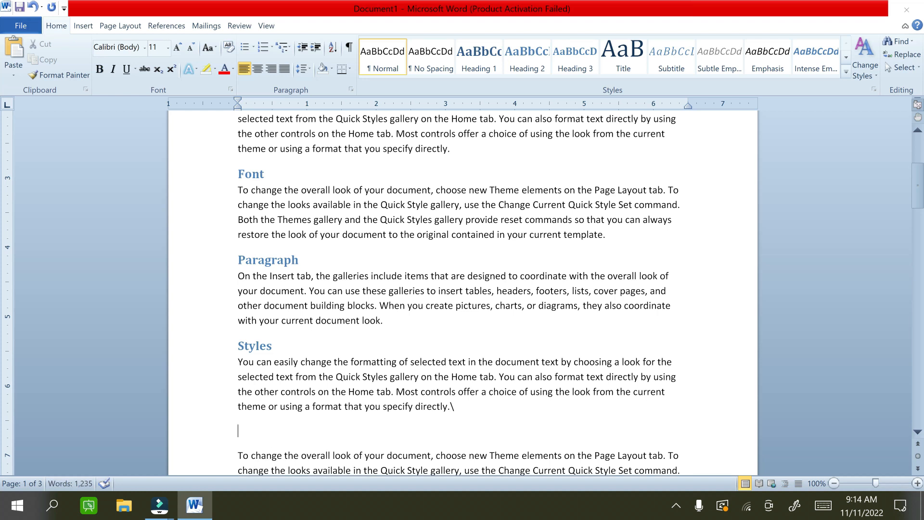
key("BackSpace")
type("\\")
key("Return")
key("BackSpace")
key("BackSpace")
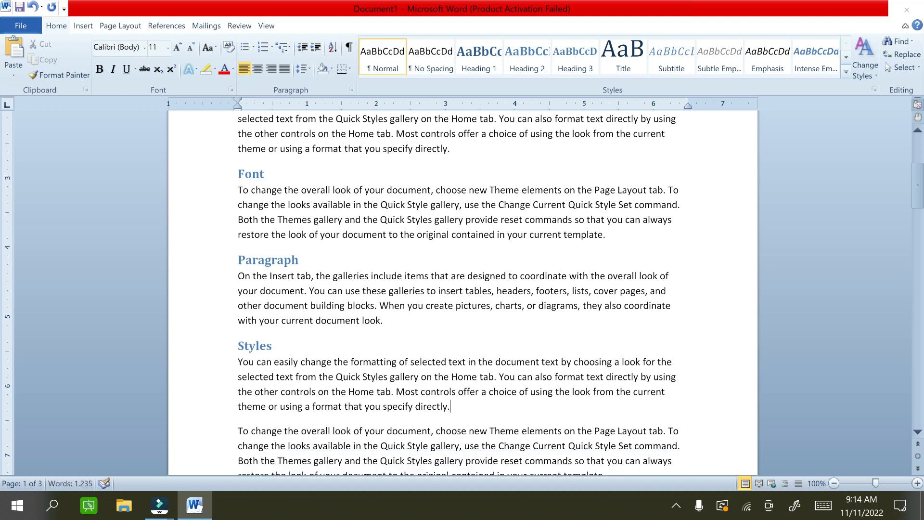
key("Return")
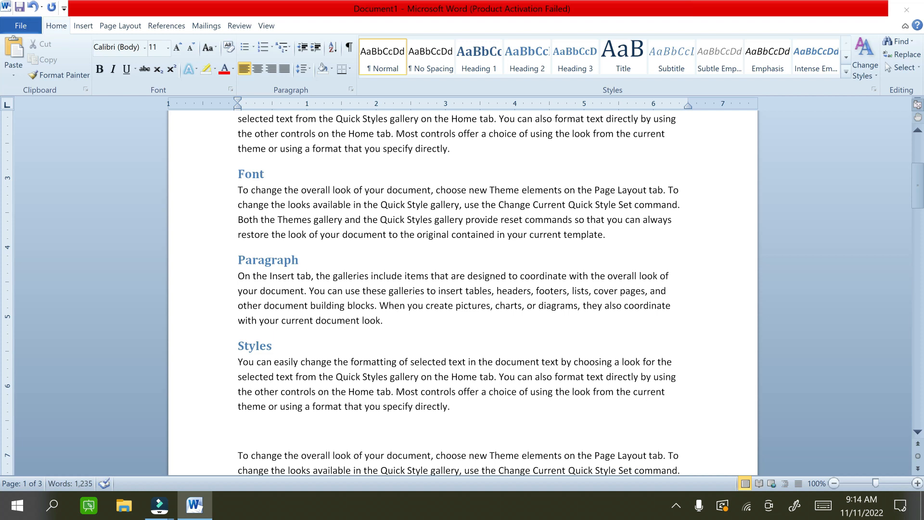
type("Edition")
key("BackSpace")
key("BackSpace")
key("BackSpace")
type("ing")
key("ctrl+alt+2")
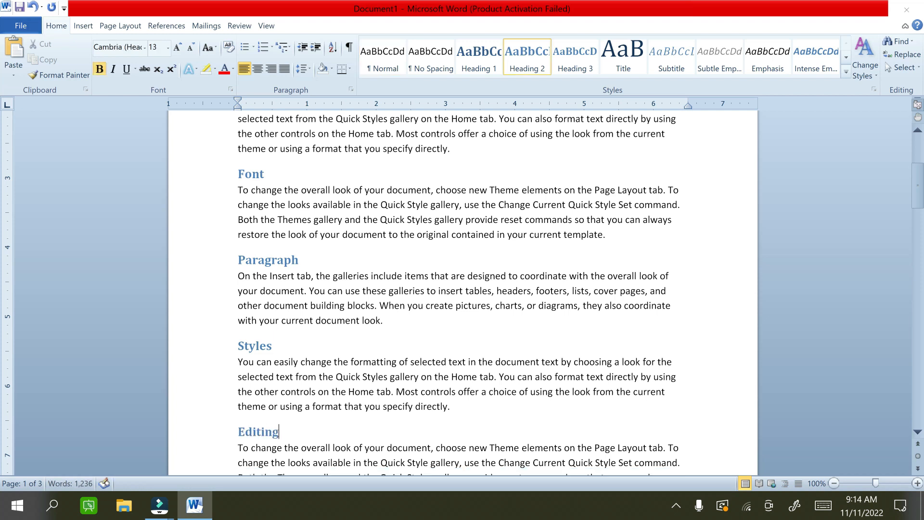
Select the "Home Tab" heading to check which heading style the main titles use
scroll(216, 273, "up", 5)
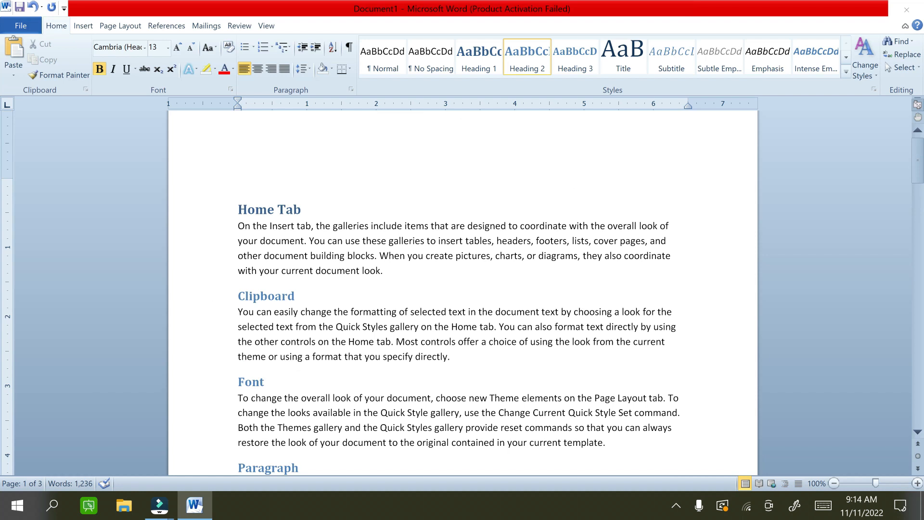
key("shift+Home")
key("ctrl+alt+1")
scroll(462, 289, "down", 6)
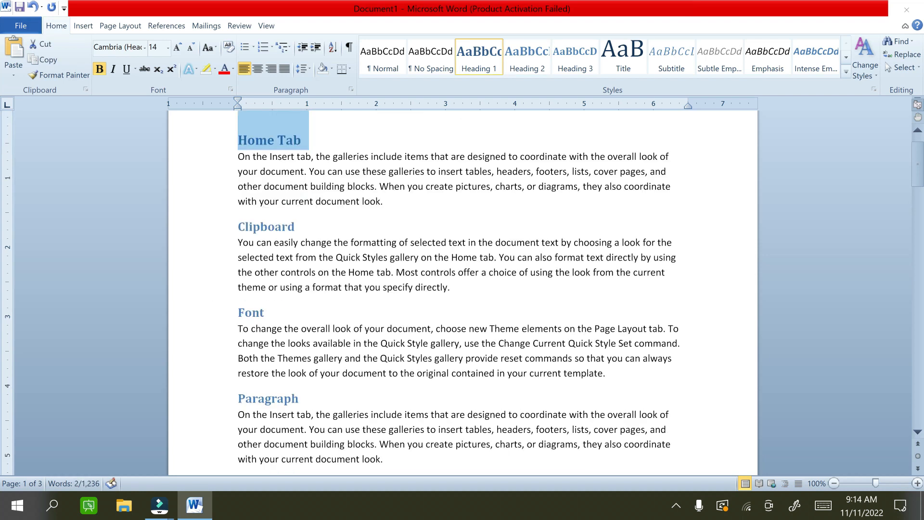
Add the main heading "Insert Tab" in Heading 1 style after the Editing paragraph
scroll(462, 289, "down", 3)
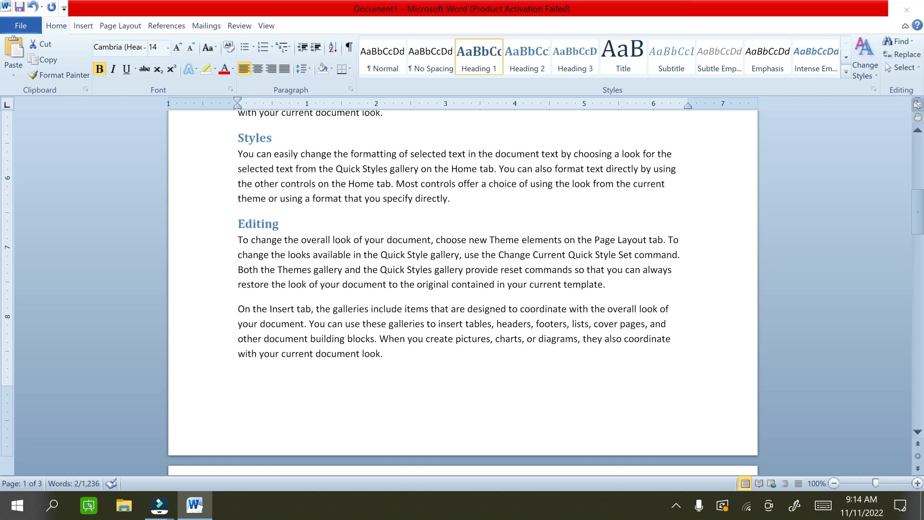
left_click(606, 285)
key("Return")
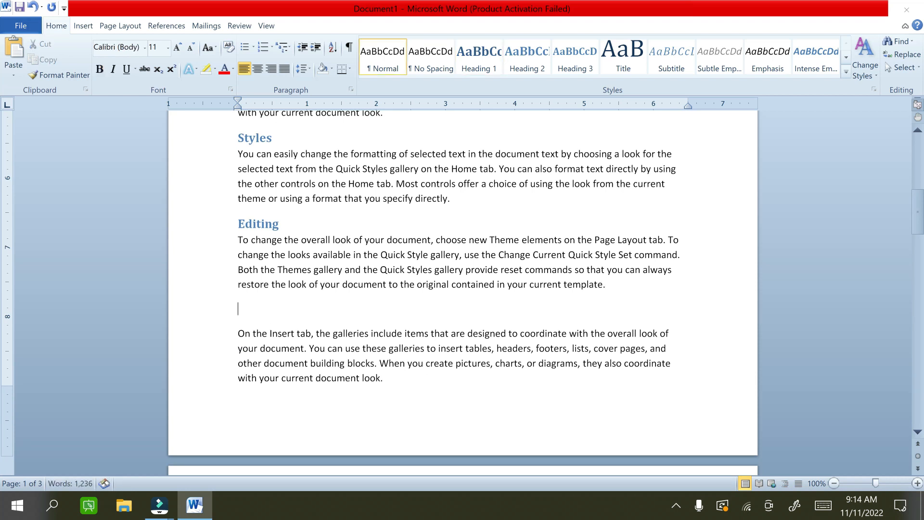
type("Insert Tab")
key("ctrl+alt+1")
Add a "Pages" subheading in Heading 2 style after the first paragraph under Insert Tab
key("Down")
key("Down")
key("Down")
key("Down")
key("Down")
key("Down")
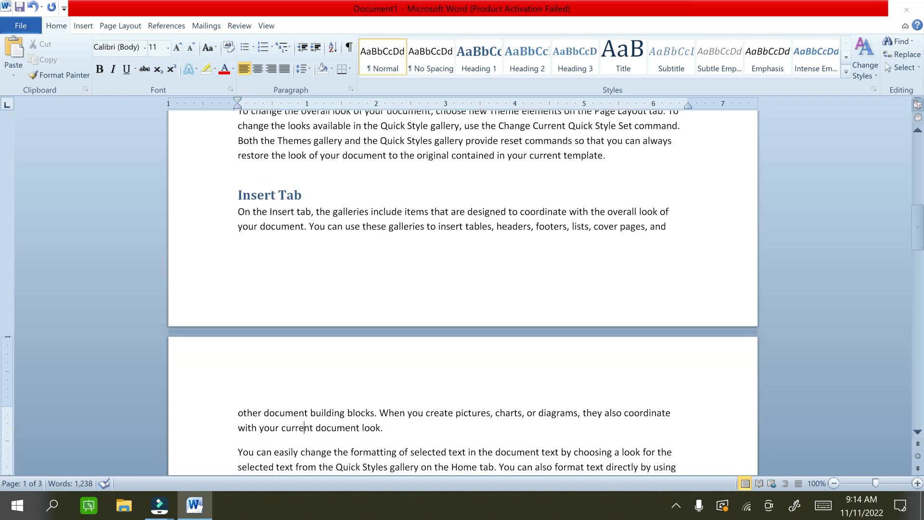
key("Return")
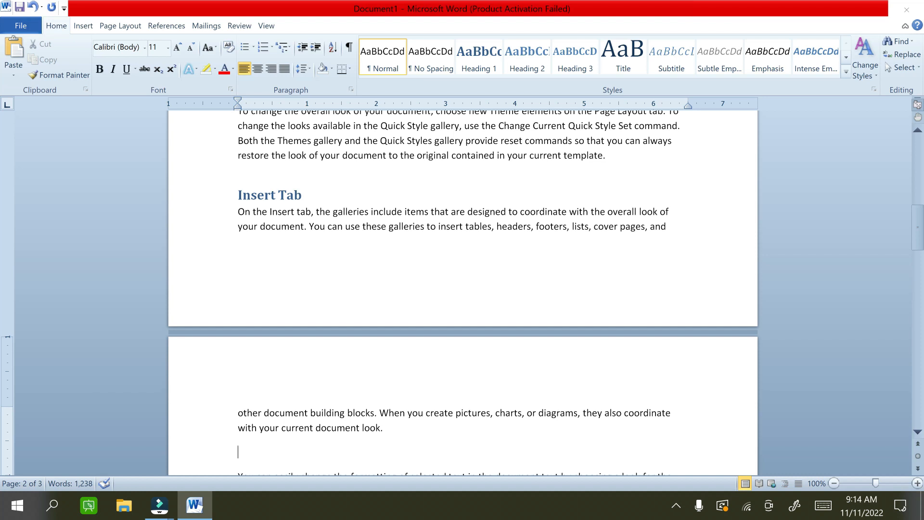
left_click(82, 25)
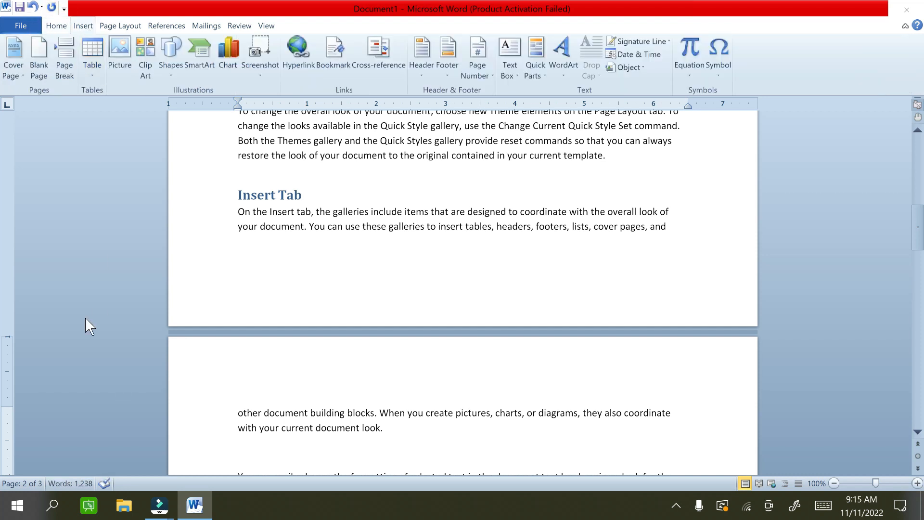
type("Pages")
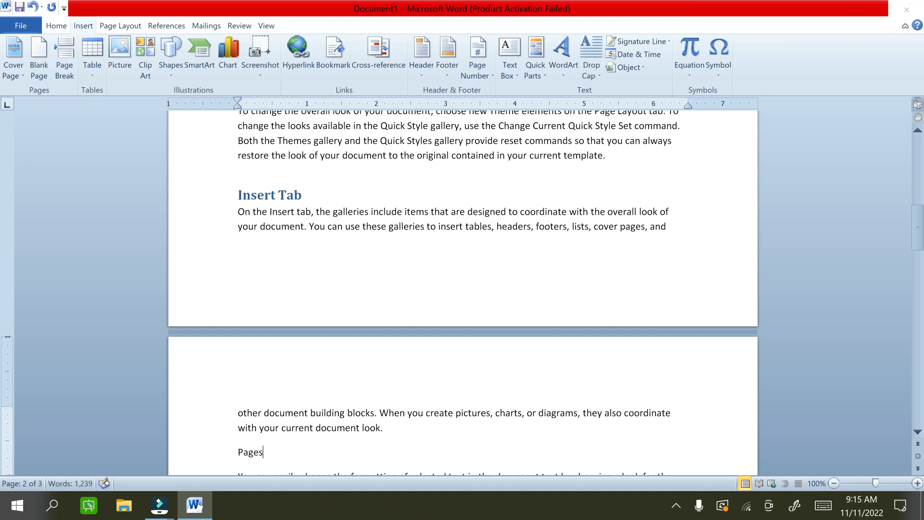
key("ctrl+alt+2")
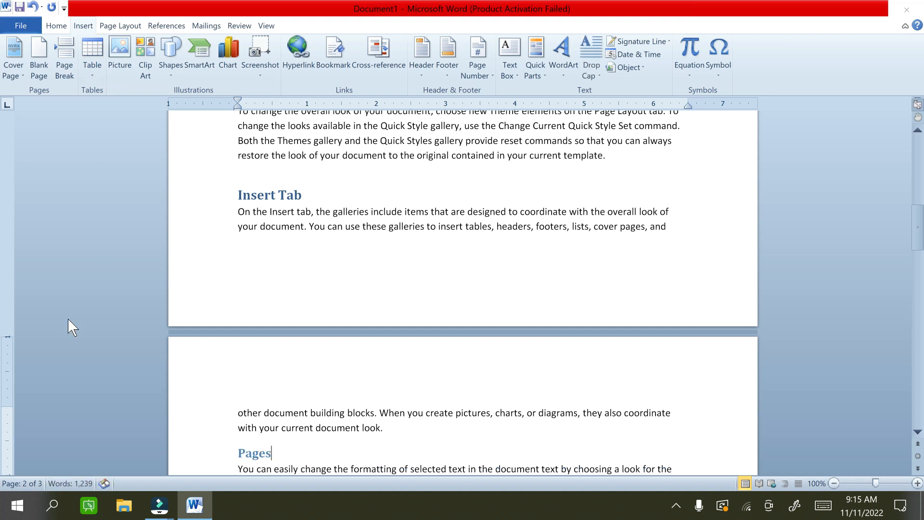
Add a "Tables" subheading in Heading 2 style after the paragraph under Pages
key("Down")
key("Down")
key("Down")
key("End")
key("Return")
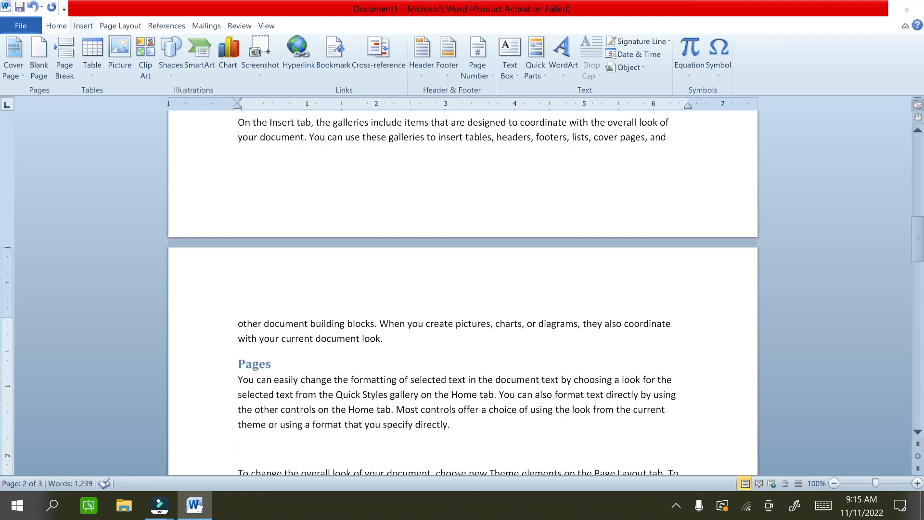
type("Tables")
key("ctrl+alt+1")
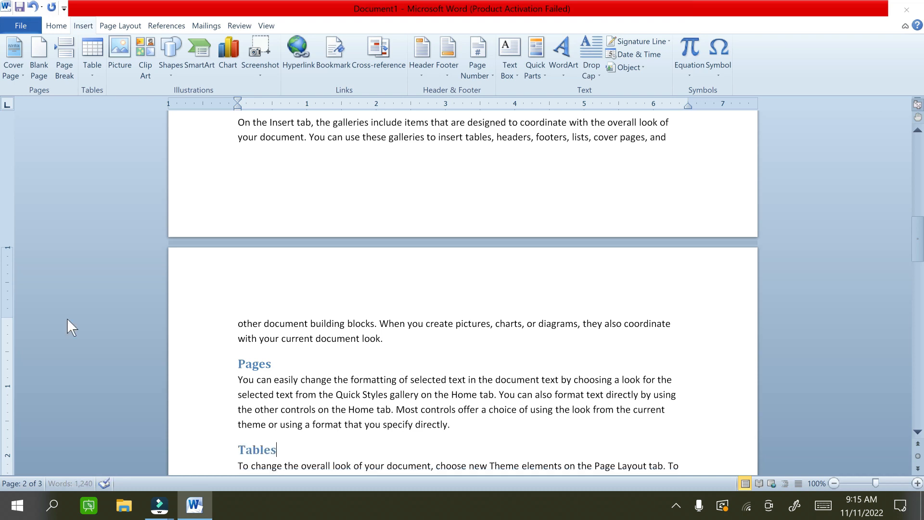
Add an "Illustrations" subheading in Heading 2 style after the Tables paragraph
scroll(67, 319, "down", 1)
scroll(68, 319, "down", 1)
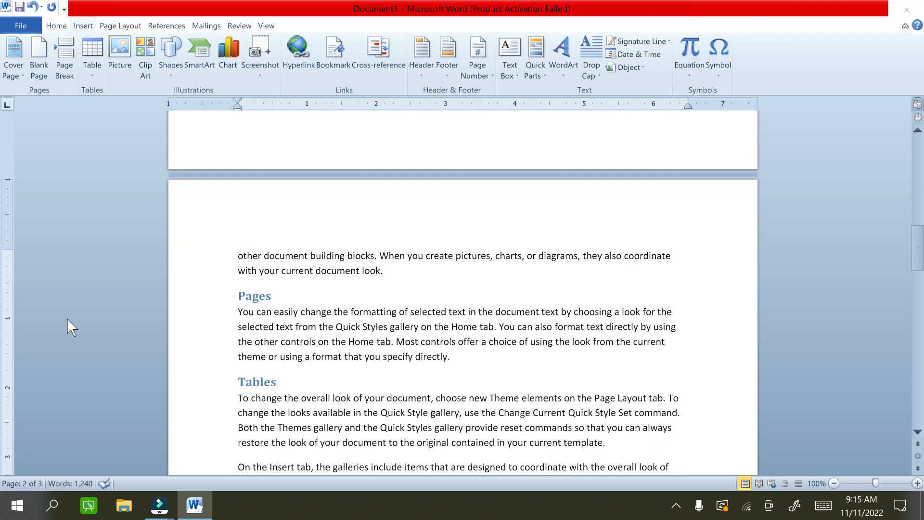
key("Return")
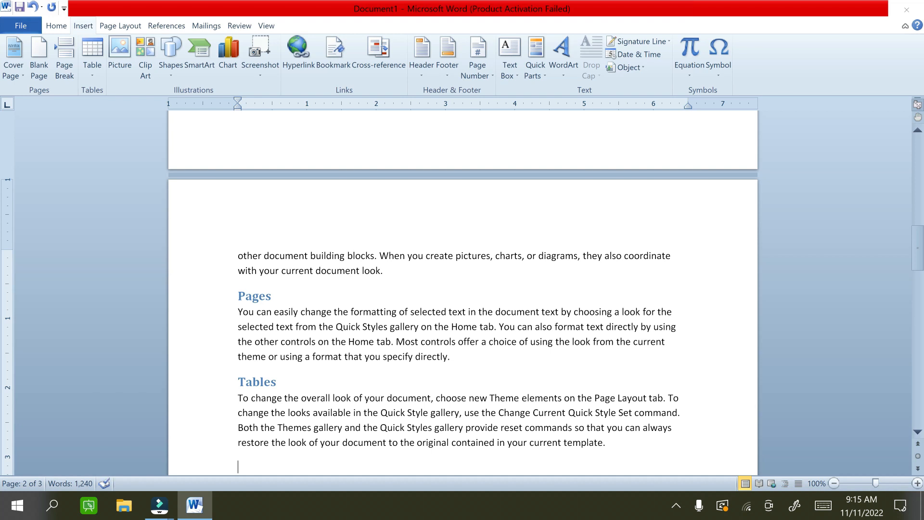
type("Illus")
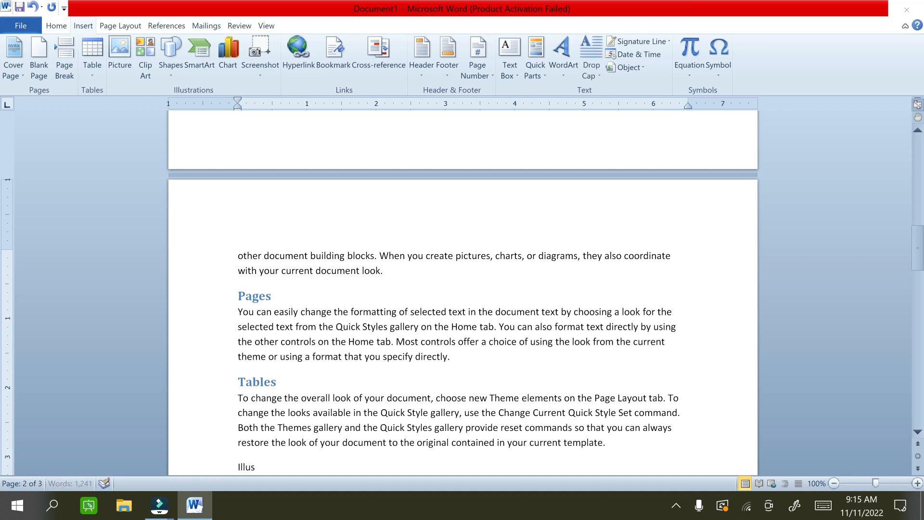
type("trations")
key("ctrl+alt+1")
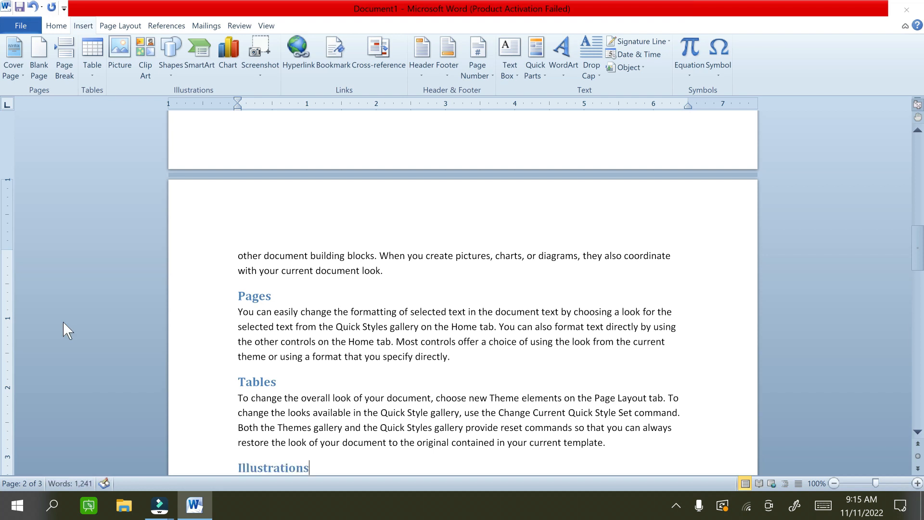
Add a "Links" subheading in Heading 2 style after the Illustrations paragraph
key("Down")
key("Down")
key("Down")
key("Down")
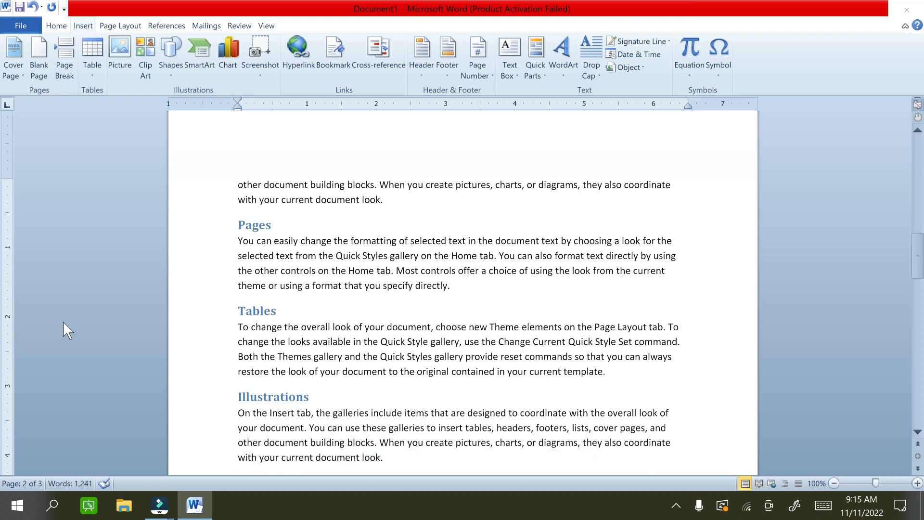
key("Return")
type("Linke")
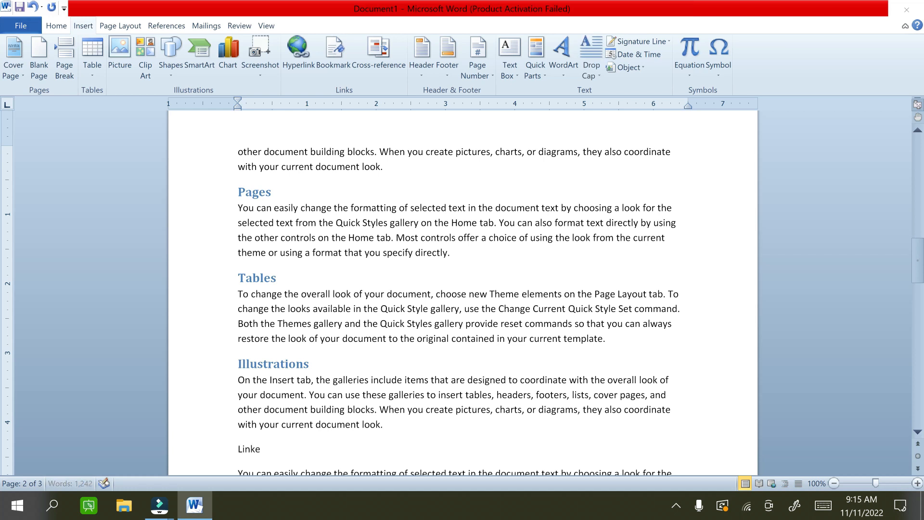
key("BackSpace")
type("s")
key("ctrl+alt+2")
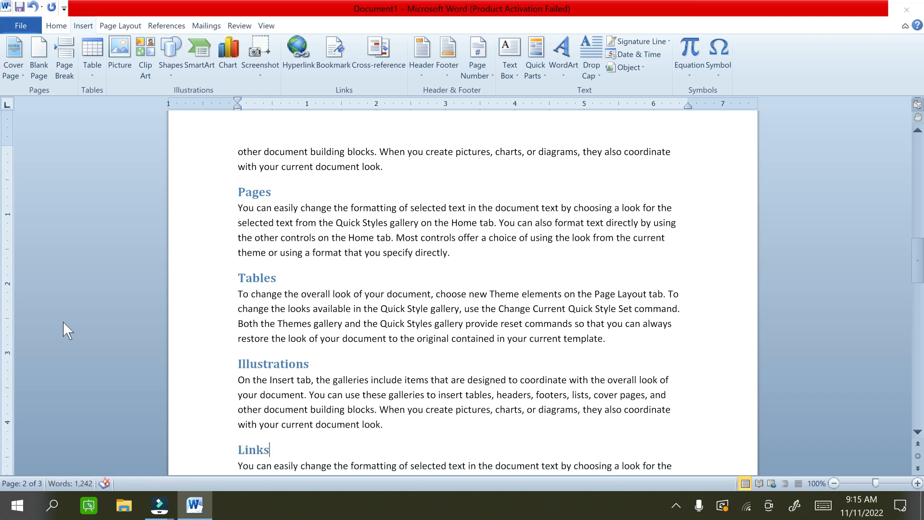
Add a "Header & Footer" subheading in Heading 2 style after the Links paragraph
key("Down")
key("Down")
key("End")
key("Return")
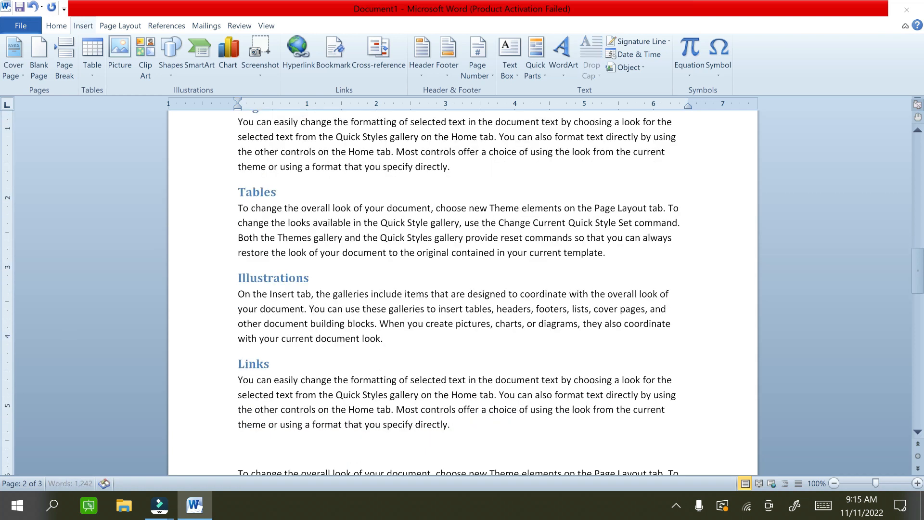
type("Heade")
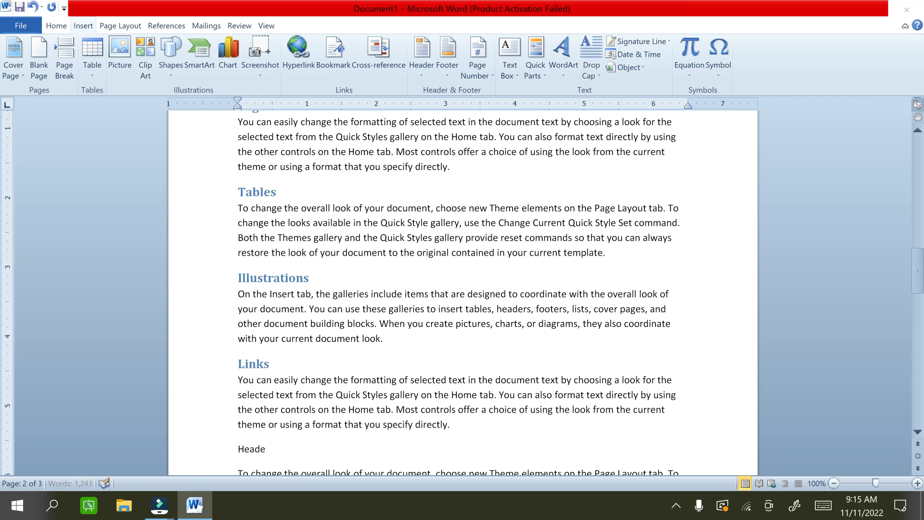
type("r & Foo")
type("ter")
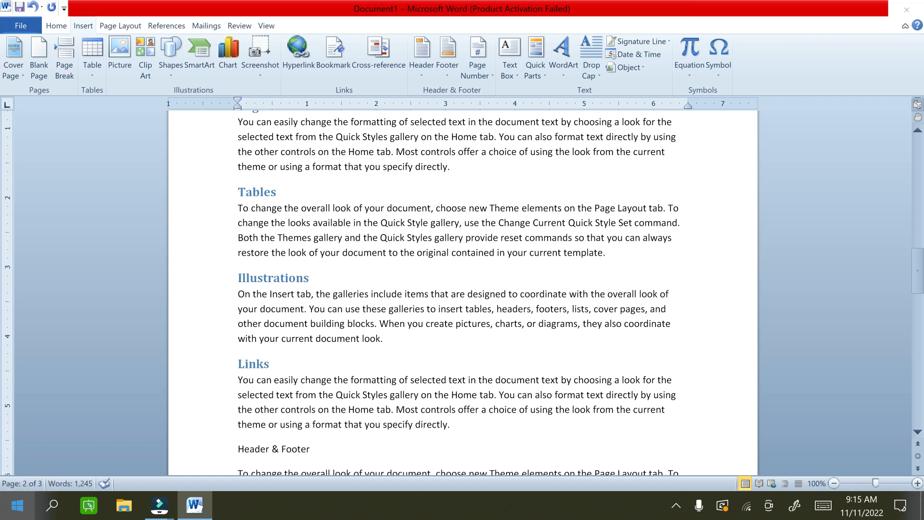
key("ctrl+alt+1")
Add a "Text" subheading in Heading 2 style after the Header & Footer paragraph
key("Down")
key("Down")
key("Down")
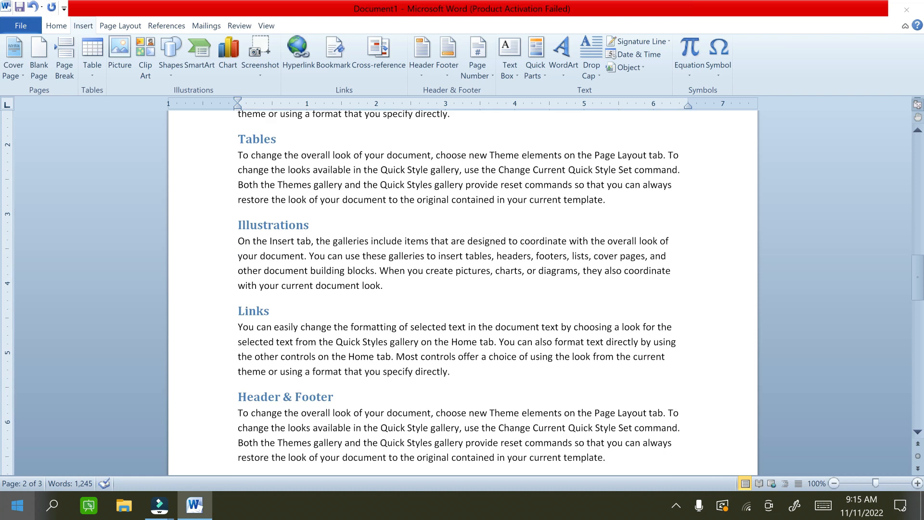
key("End")
key("Return")
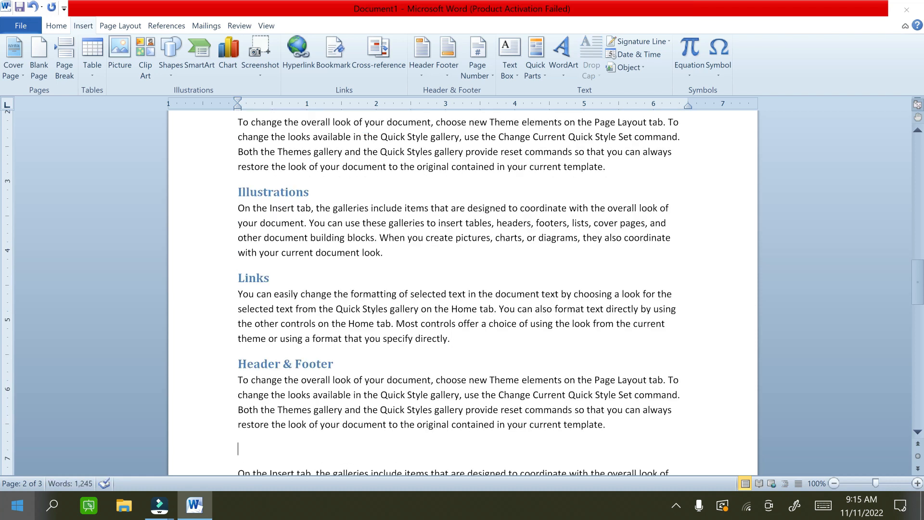
type("Text")
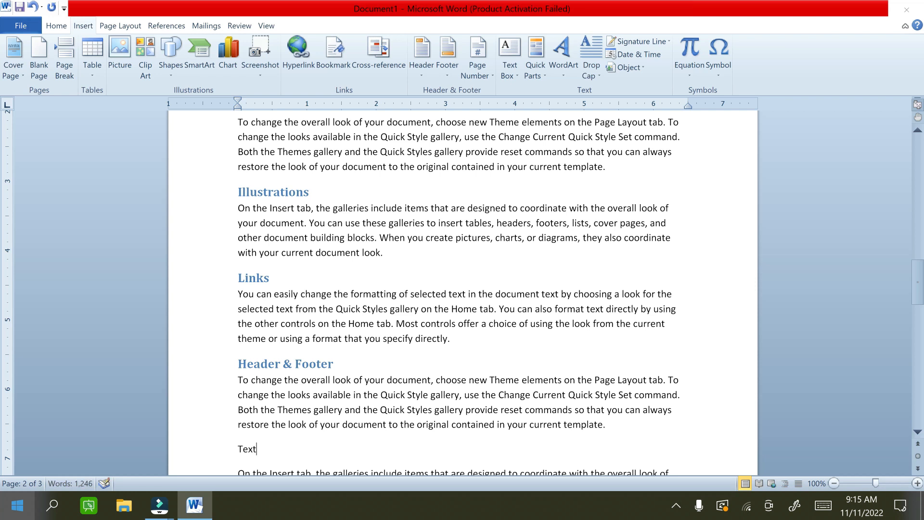
key("ctrl+alt+2")
Add a "Symbols" subheading in Heading 2 style after the Text paragraph
key("Down")
key("Down")
key("Down")
key("Down")
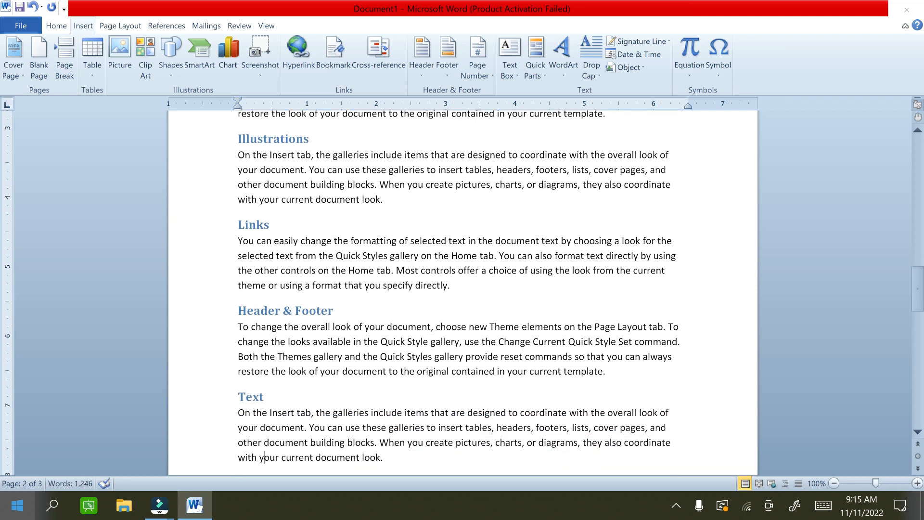
key("Down")
type("S")
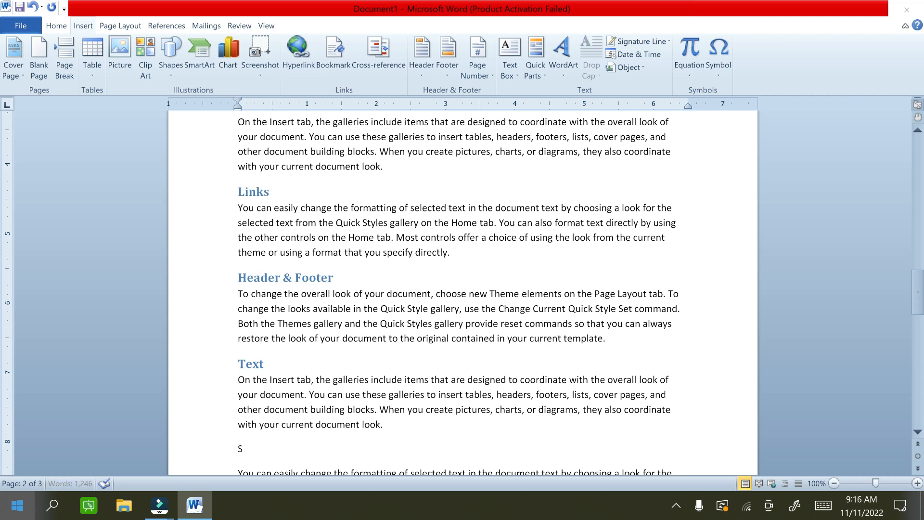
type("ymbols")
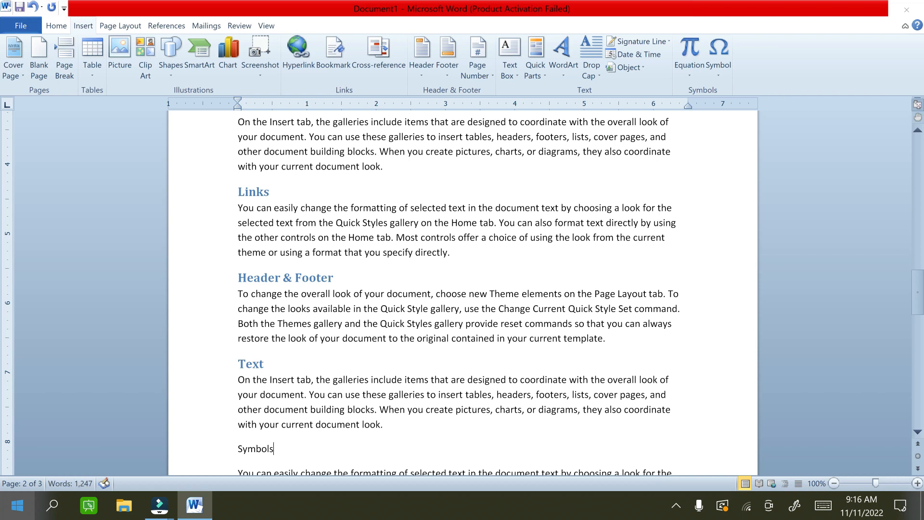
key("ctrl+alt+2")
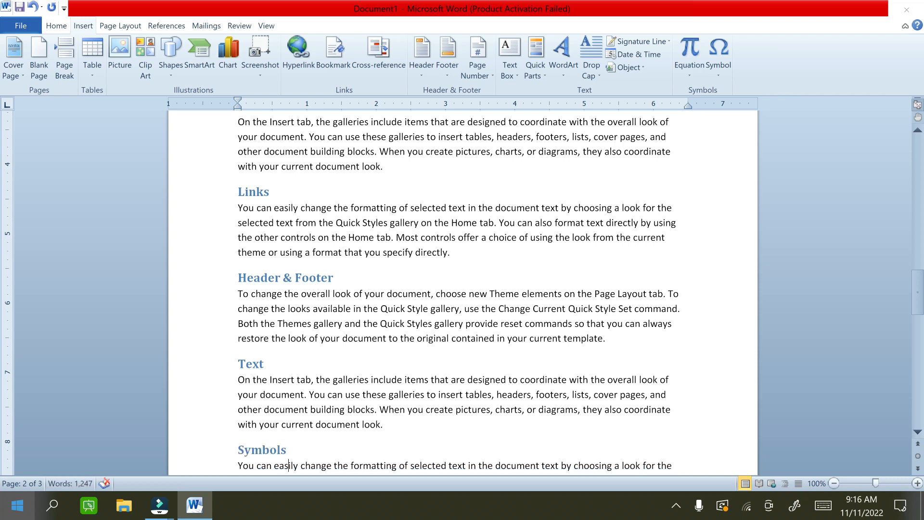
Add the main heading "Page Layout Tab" in Heading 1 style after the Symbols paragraph
key("Down")
key("Down")
key("Down")
key("Down")
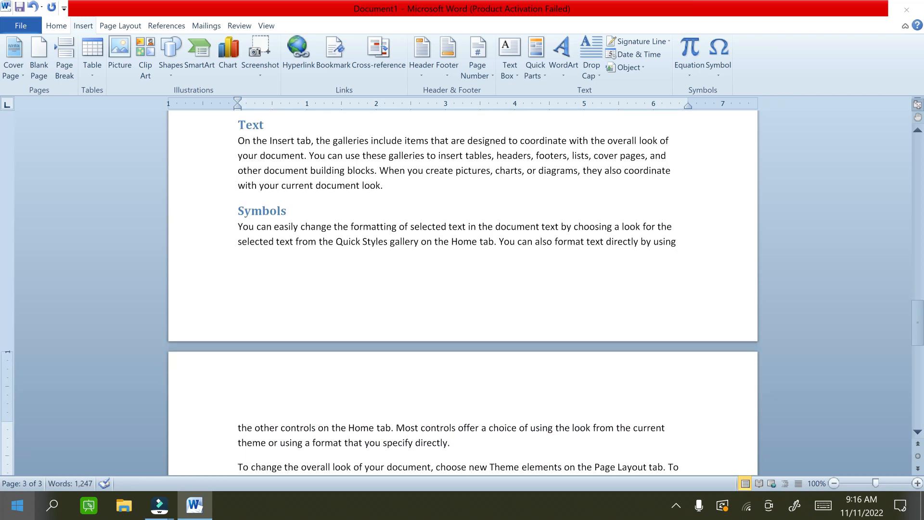
key("Return")
type("Page Layout Tab")
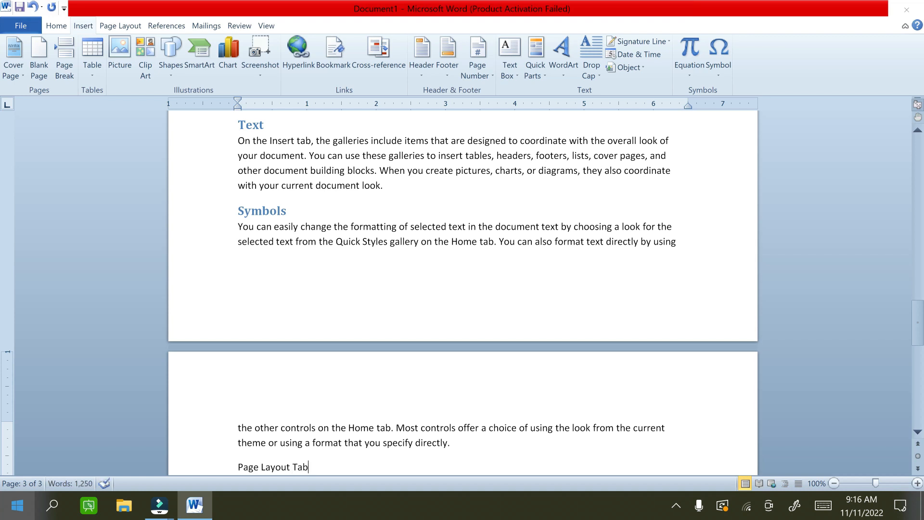
key("ctrl+alt+1")
Add a "Themes" subheading in Heading 2 style after the first paragraph under Page Layout Tab, consulting that tab's group names
key("Down")
key("Down")
key("Down")
key("Down")
key("Down")
key("Down")
key("Down")
key("Down")
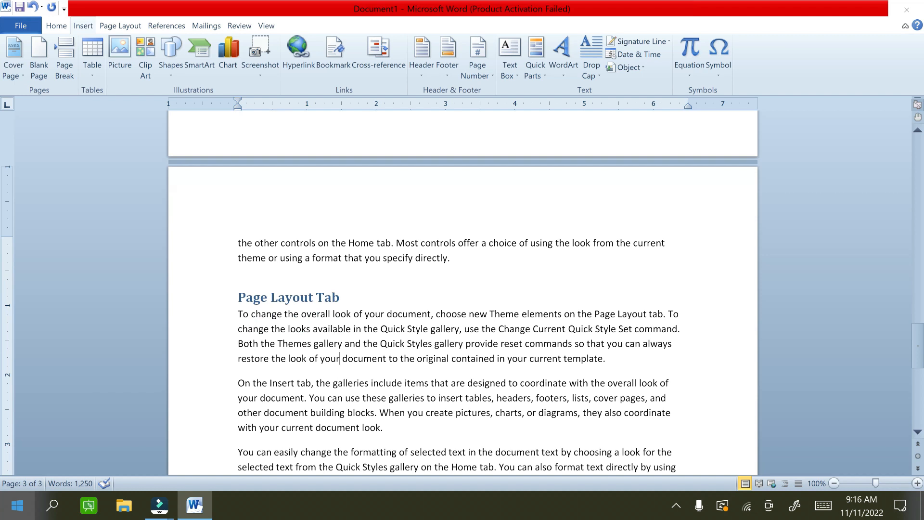
key("Return")
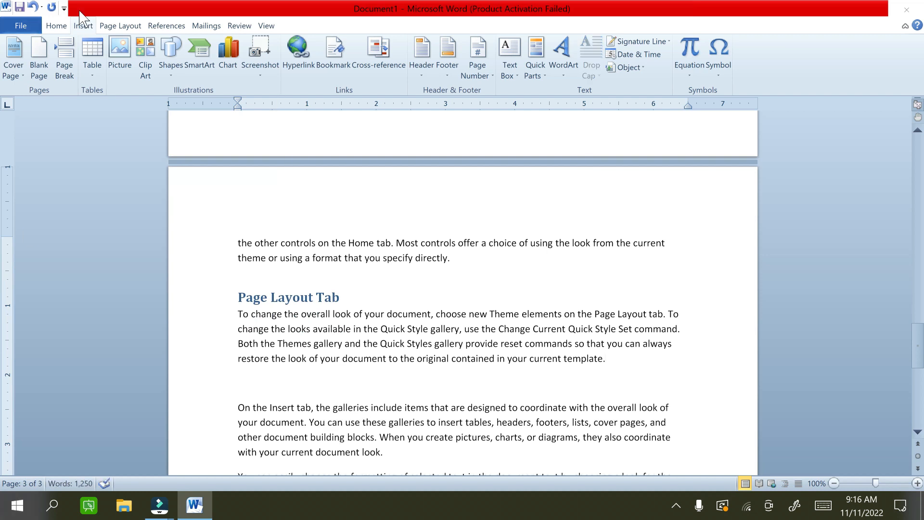
left_click(119, 27)
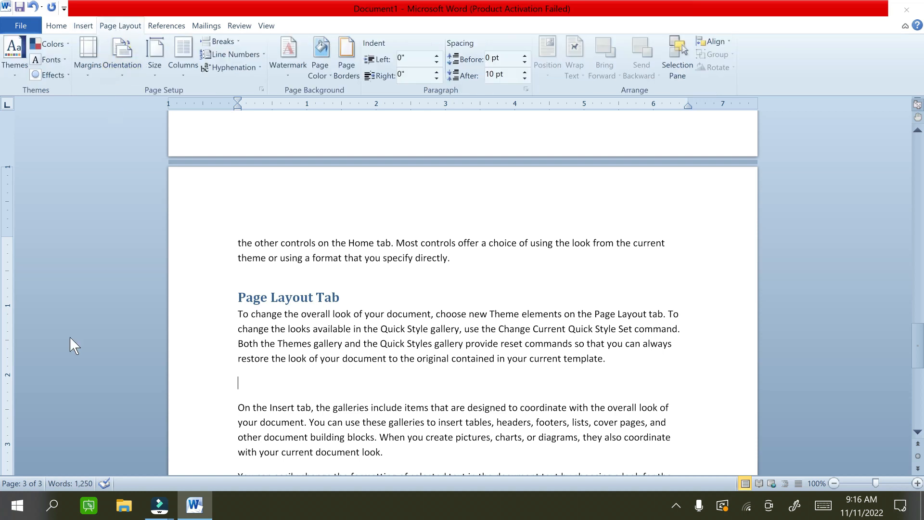
type("Themes")
key("ctrl+alt+2")
Add a "Page Setup" subheading in Heading 2 style after the Themes paragraph
key("Down")
key("Down")
key("Down")
key("Down")
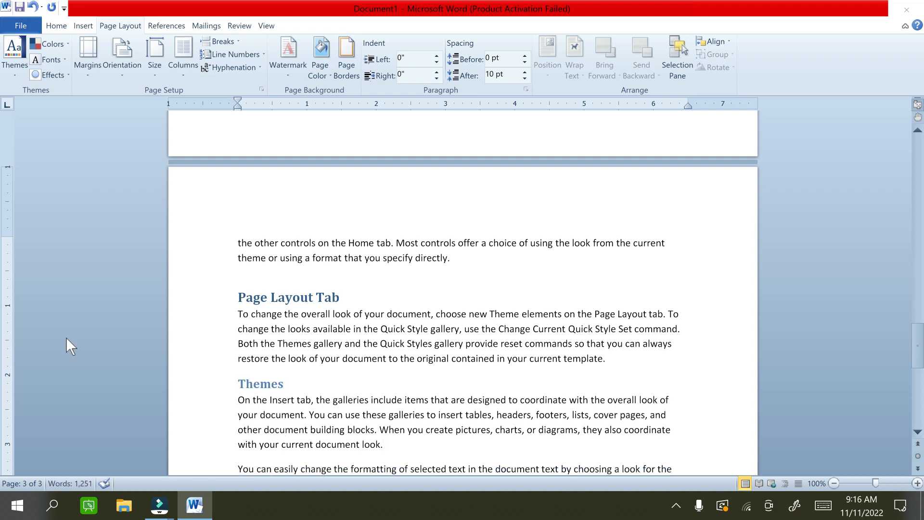
key("End")
key("Return")
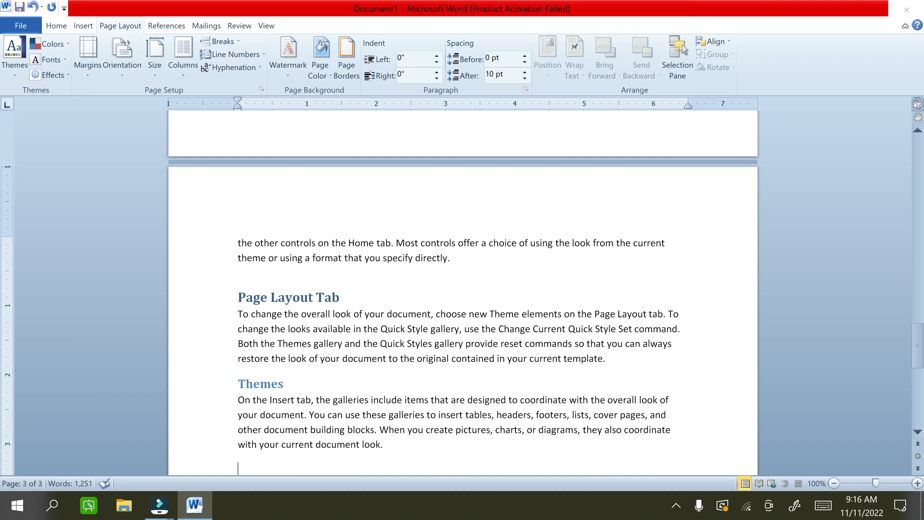
type("Page Set")
key("ctrl+alt+2")
Add a "Page Background" subheading in Heading 2 style after the Page Setup paragraph
key("Down")
key("Down")
key("Down")
key("Down")
key("Down")
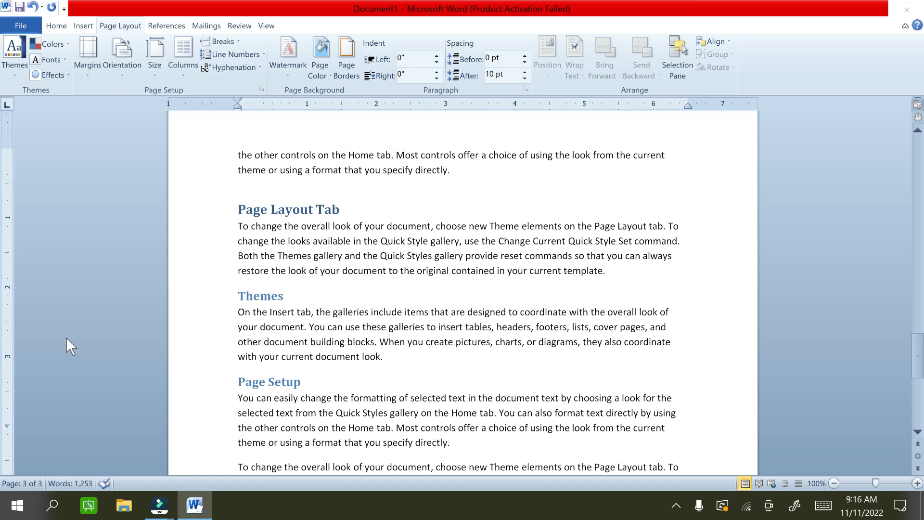
key("Return")
type("Pa")
key("BackSpace")
key("BackSpace")
type("Page Background")
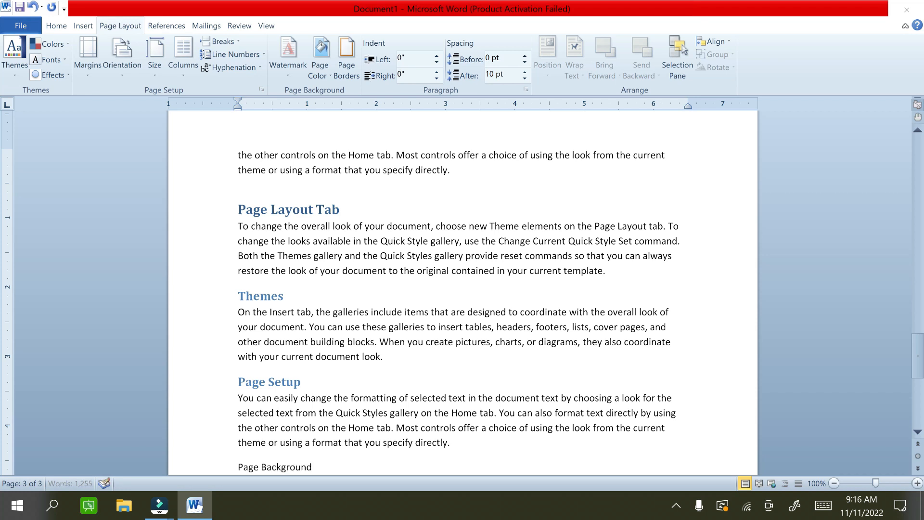
key("ctrl+alt+1")
Add a "Paragraph" subheading in Heading 2 style after the Page Background paragraph
key("Return")
type("To change the overall look of your document, choose new Theme elements on the Page Layout tab. To change the looks available in the Quick Style gallery, use the Change Current Quick Style Set command. Both the Themes gallery and the Quick Styles gallery provide reset commands so that you can always restore the look of your document to the original contained in your current template.")
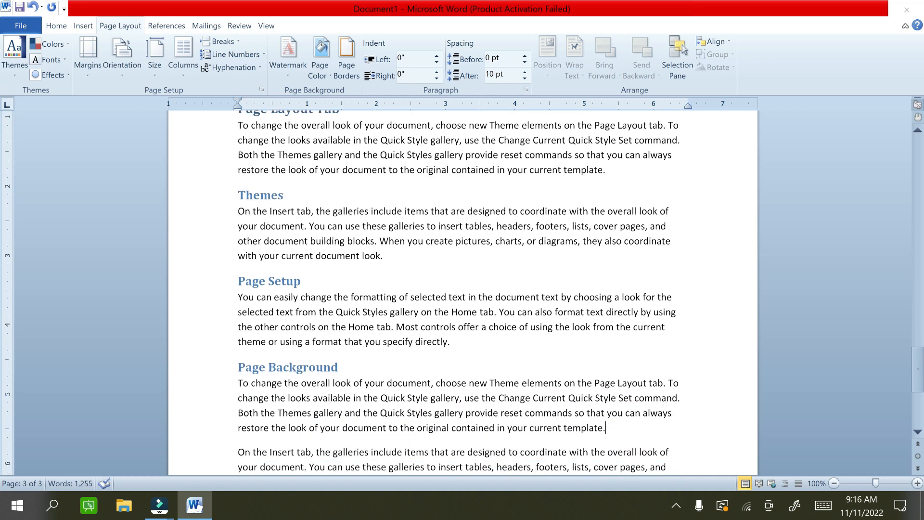
key("Return")
type("Par")
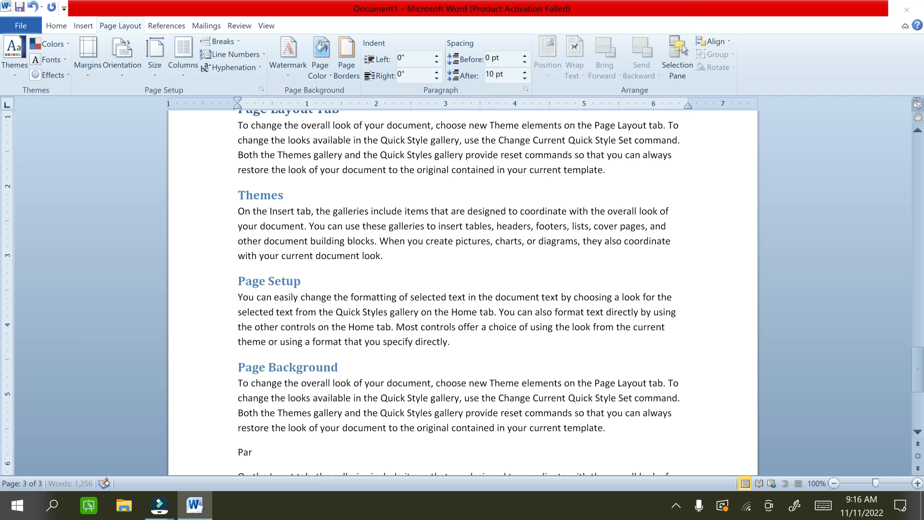
type("agraph")
key("ctrl+alt+2")
Add an "Arrange" subheading in Heading 2 style between the Paragraph section's text and the document's last paragraph
key("Down")
key("Down")
key("Down")
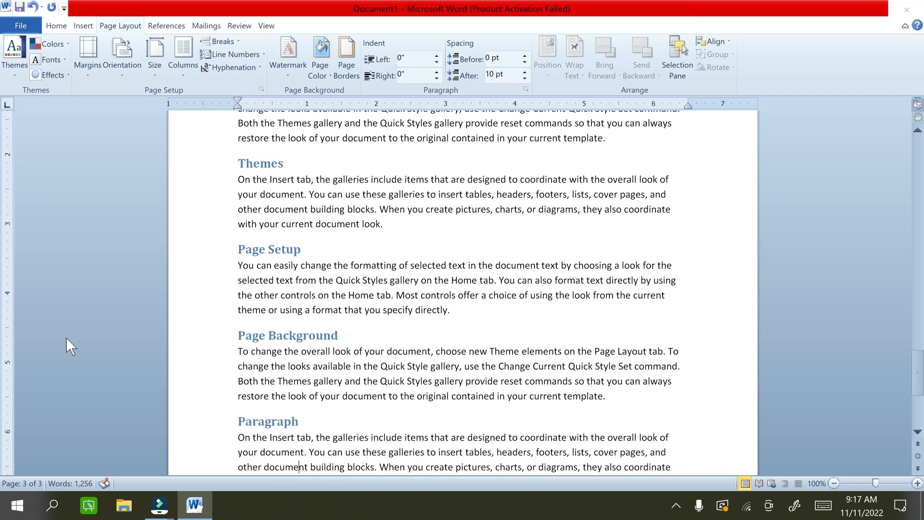
key("Down")
key("End")
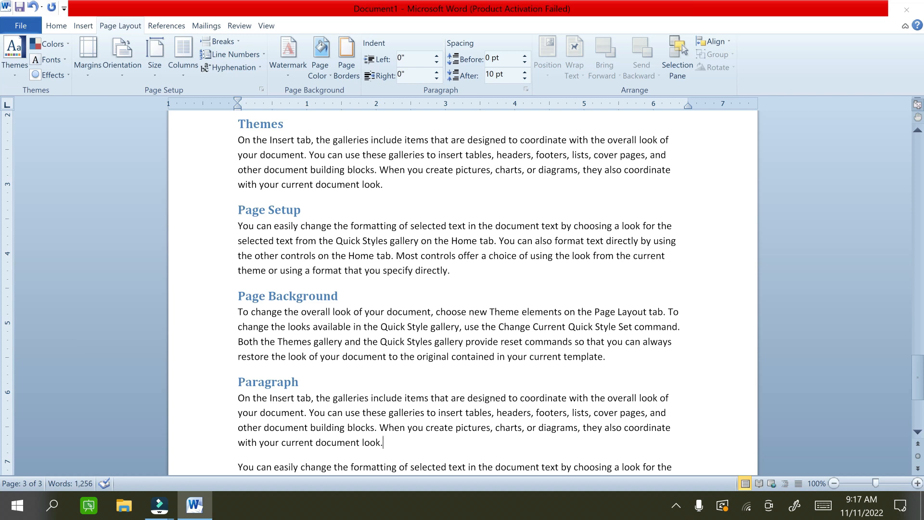
key("Return")
type("Arrag")
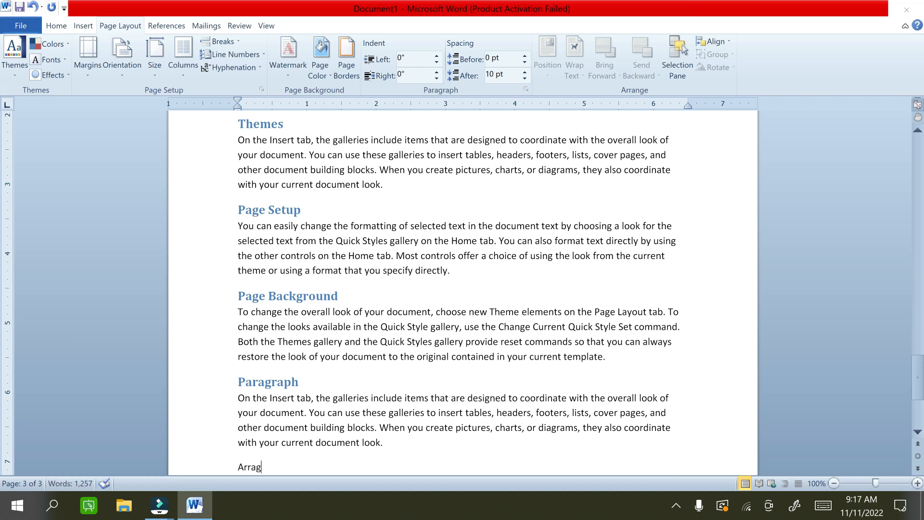
key("BackSpace")
type("nge")
key("ctrl+alt+1")
key("Return")
type("You can easily change the formatting of selected text in the document text by choosing a look for the selected text from the Quick Styles gallery on the Home tab. You can also format text directly by using the other controls on the Home tab. Most controls offer a choice of using the look from the current theme or using a format that you specify directly.")
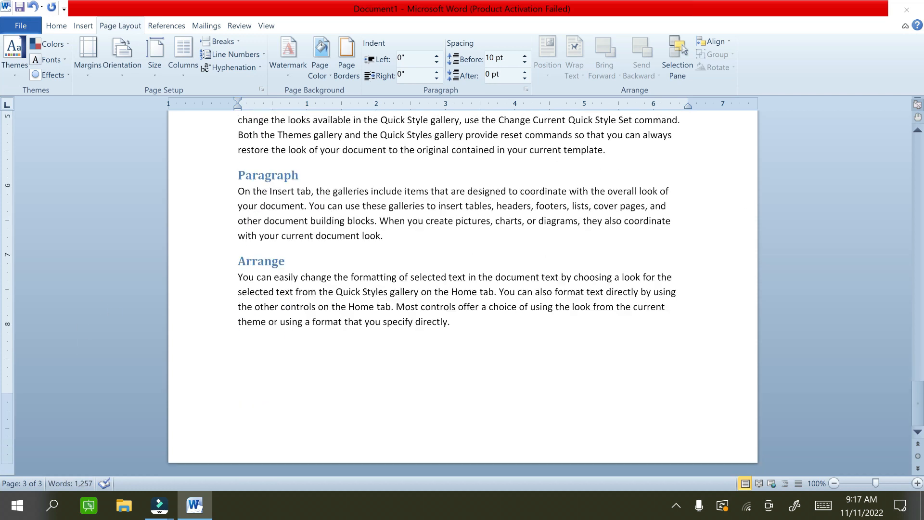
scroll(462, 289, "up", 15)
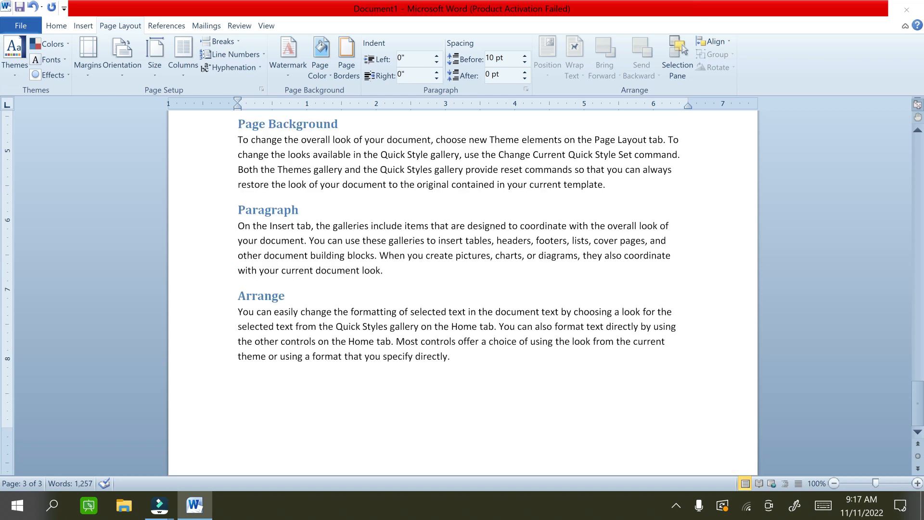
Insert the built-in Newsprint cover page at the start of the document
scroll(462, 288, "up", 12)
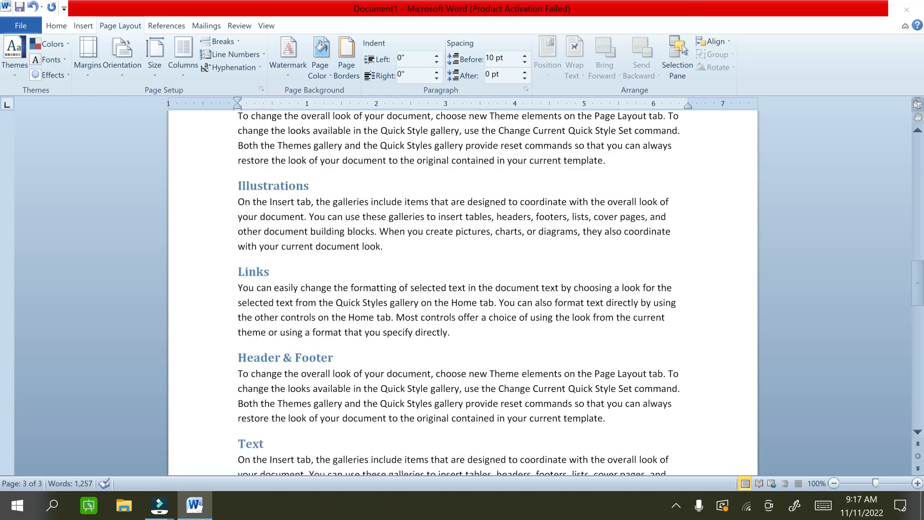
scroll(462, 288, "up", 10)
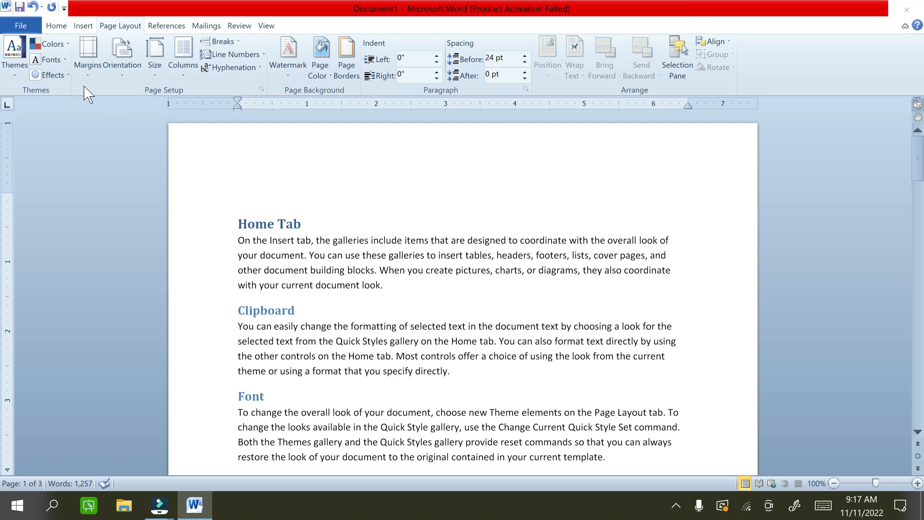
left_click(83, 26)
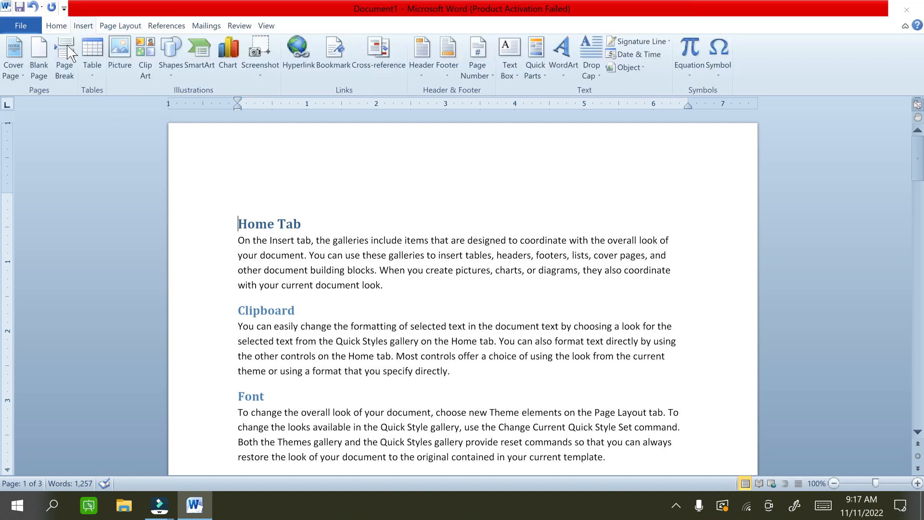
left_click(13, 52)
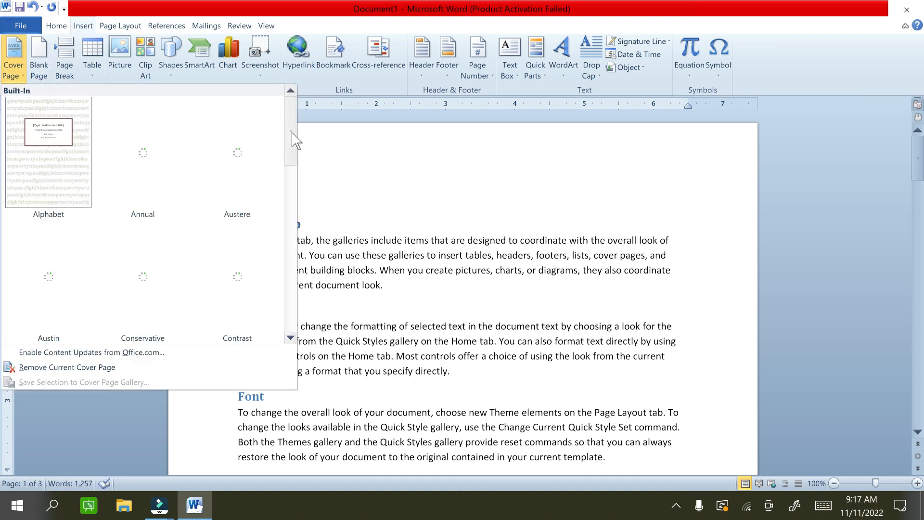
left_click_drag(293, 132, 291, 219)
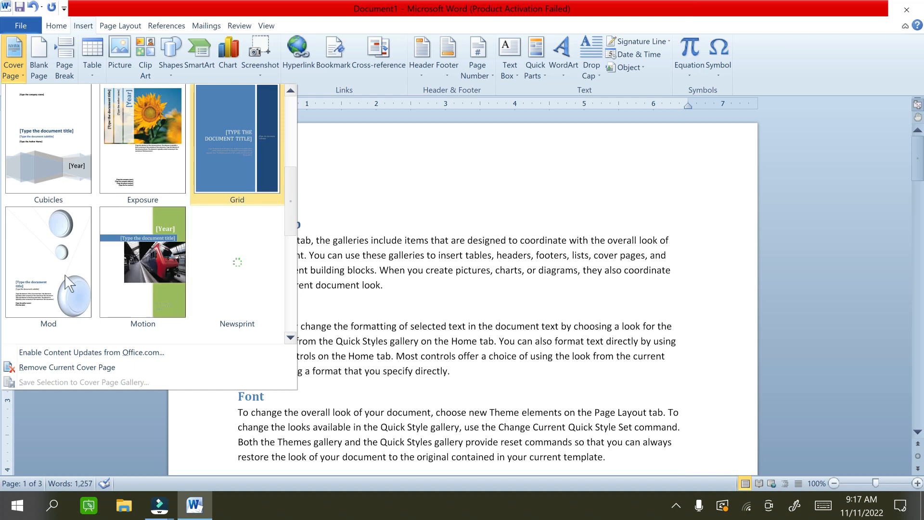
left_click(239, 263)
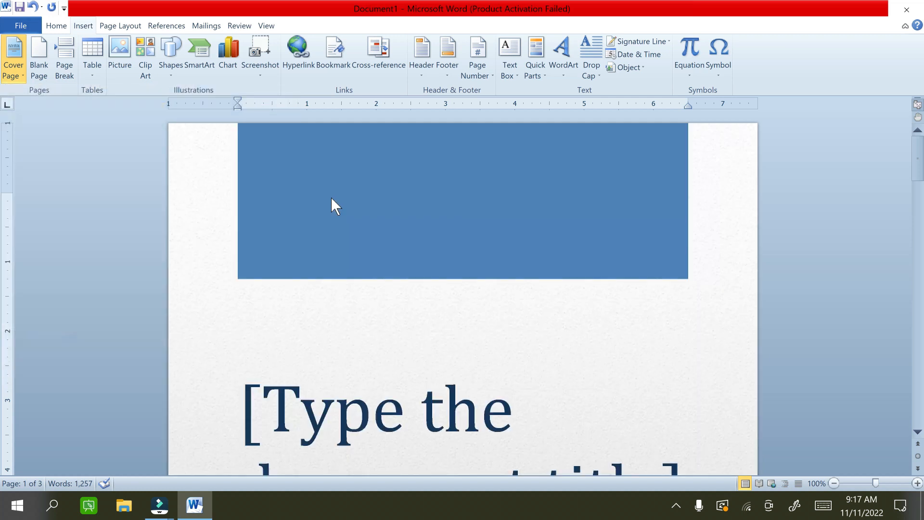
left_click(331, 202)
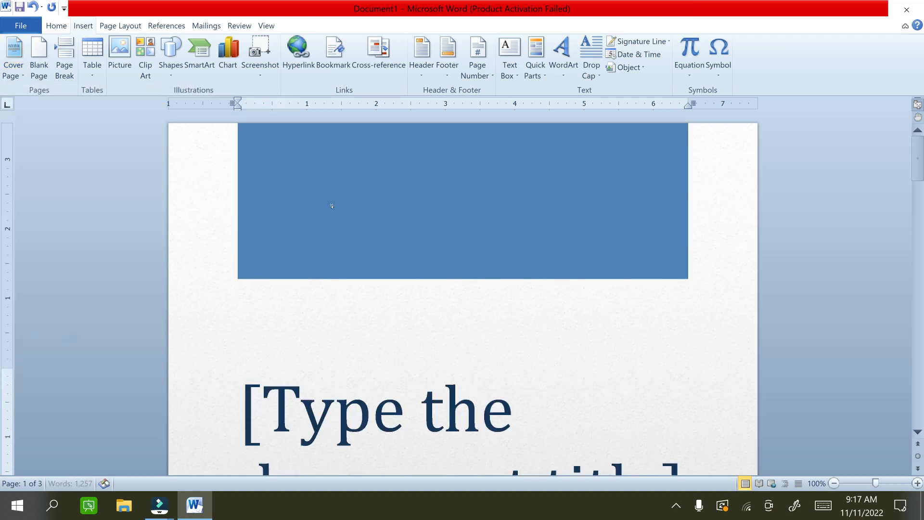
Replace the cover page's title placeholder with "Microsoft Office"
scroll(337, 207, "down", 5)
left_click(401, 265)
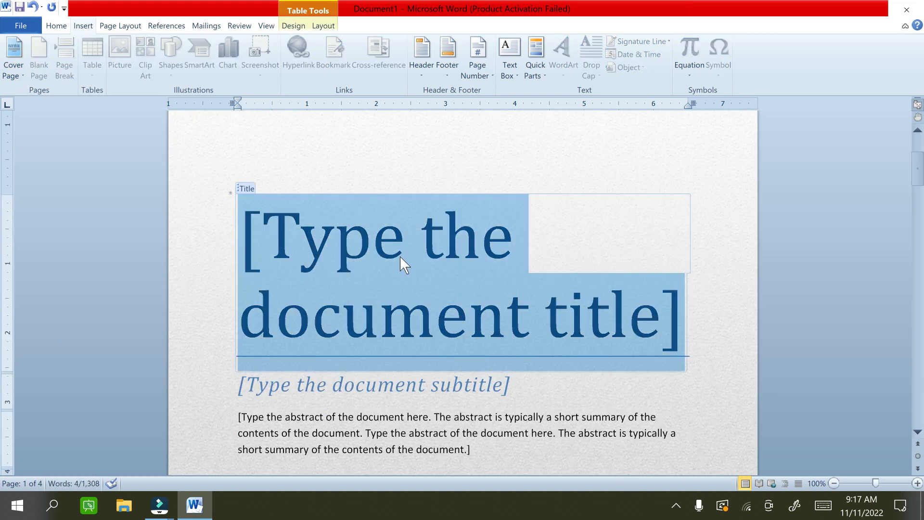
type("Mic")
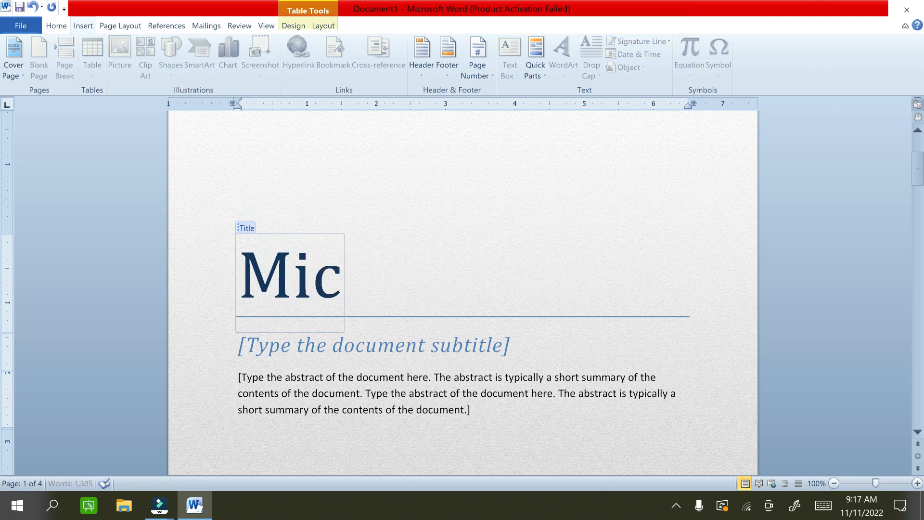
type("rosoft o")
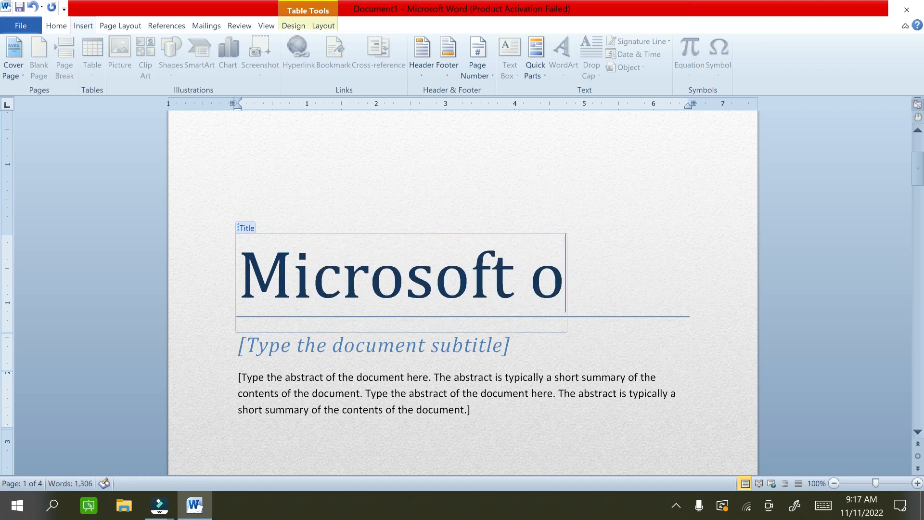
key("BackSpace")
type("Office")
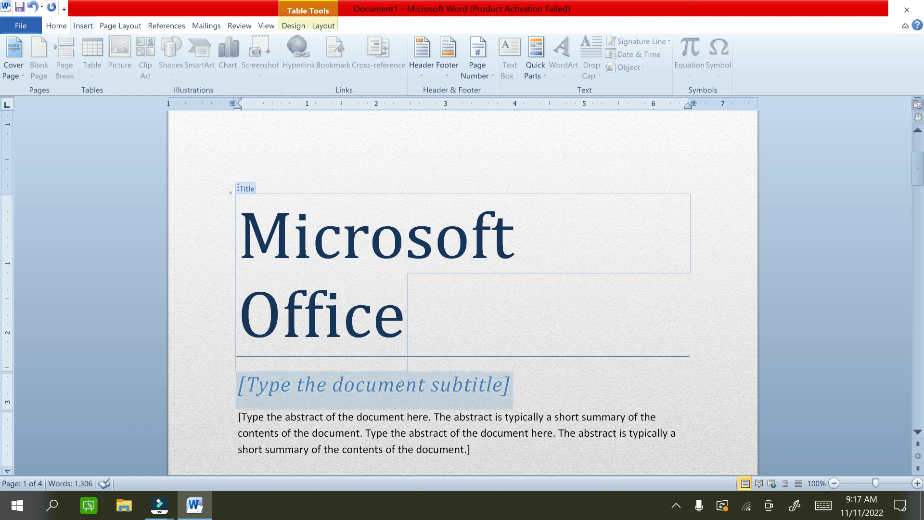
Fill in the cover page's subtitle placeholder with "Microsoft Word 2010"
left_click(404, 380)
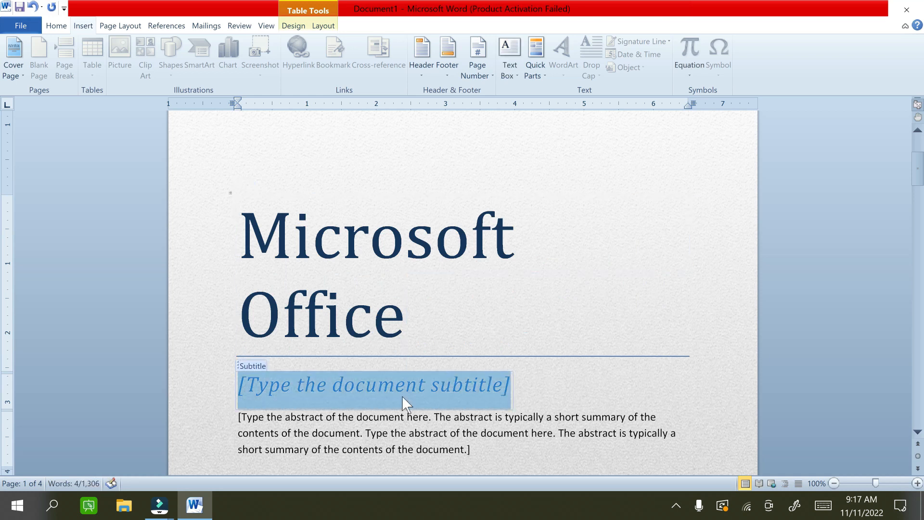
type("Micro")
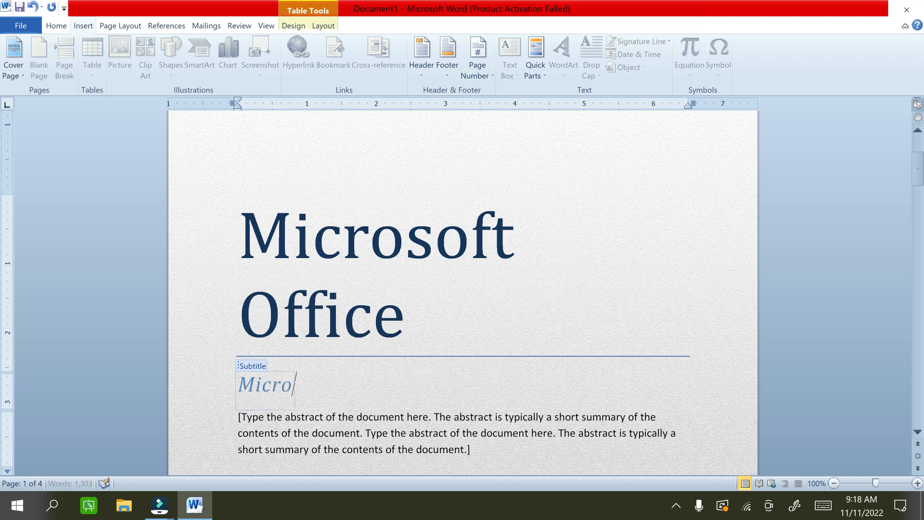
type("soft Word")
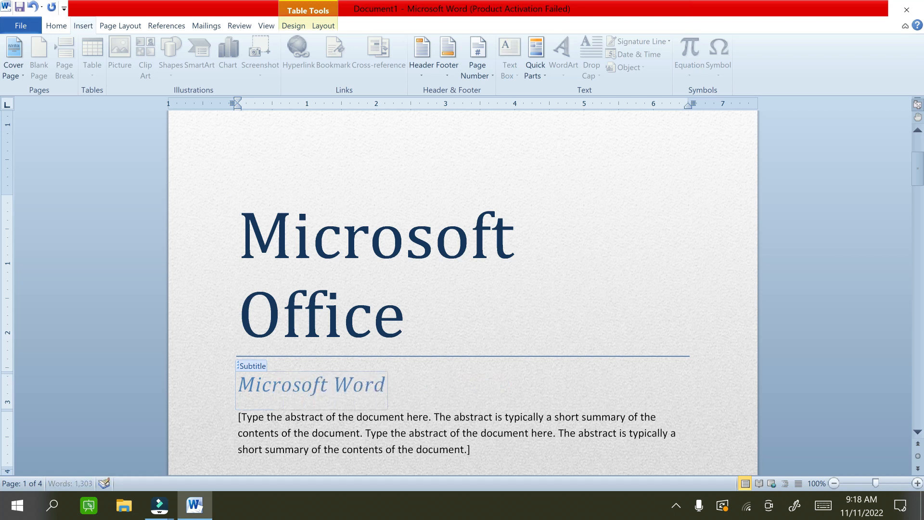
type(" 2010")
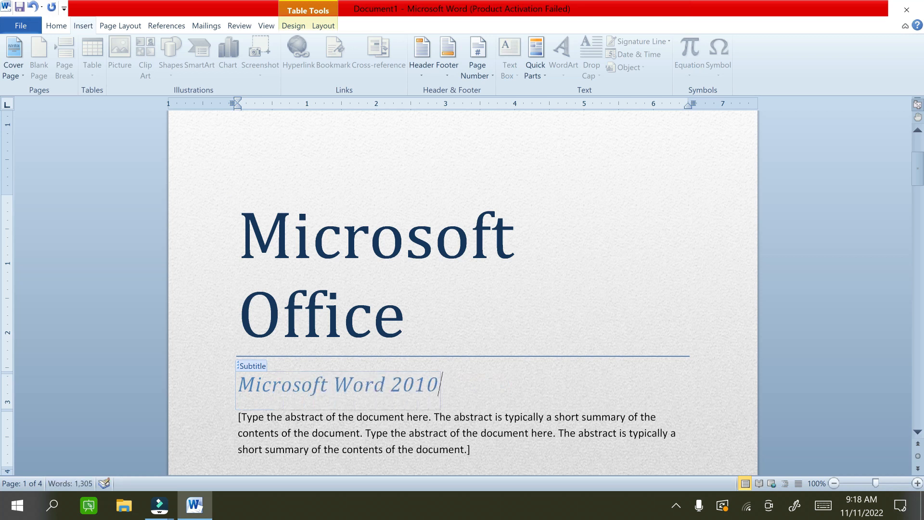
Replace the cover page's abstract placeholder with "In this document all the concepts of MS-Word 2010 are describe in details."
left_click(458, 418)
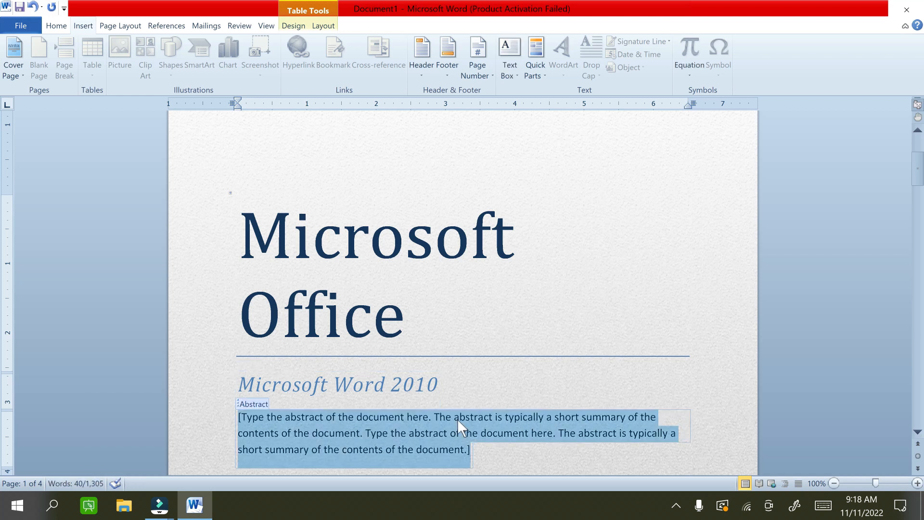
scroll(438, 423, "down", 4)
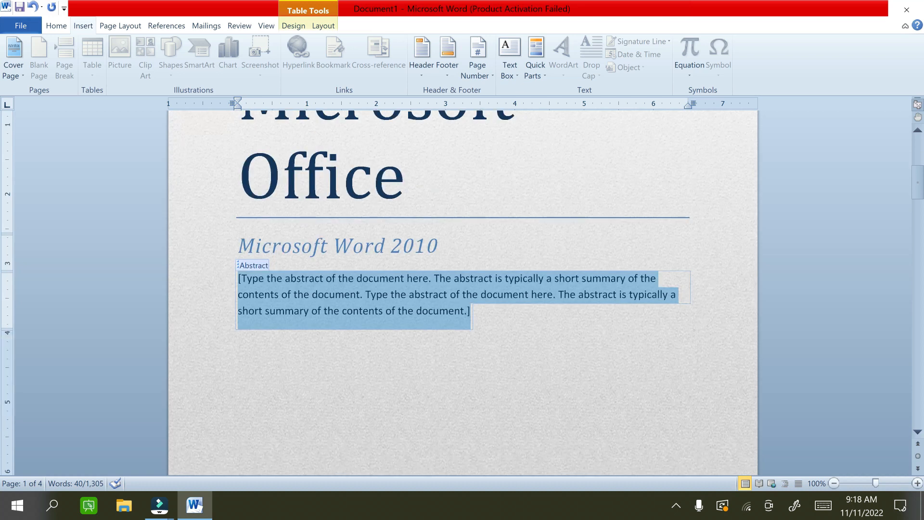
type("In this document")
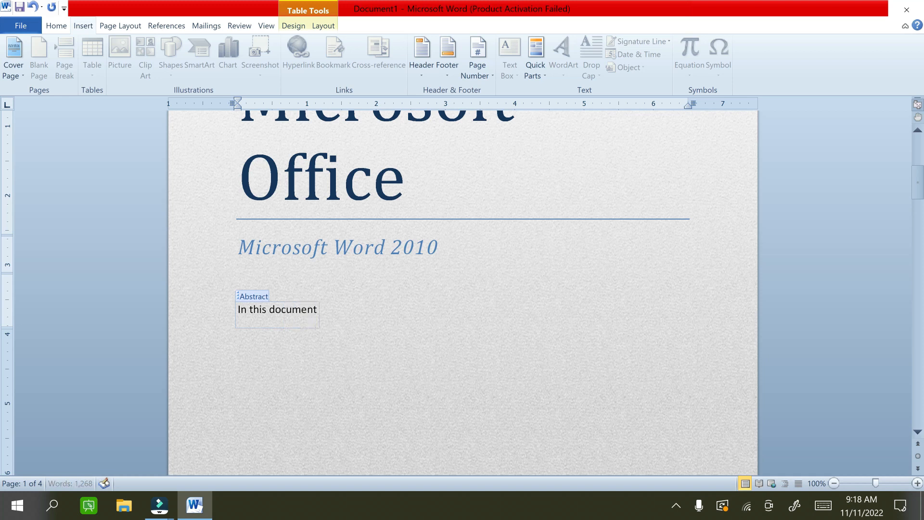
type(" all the concepts of ")
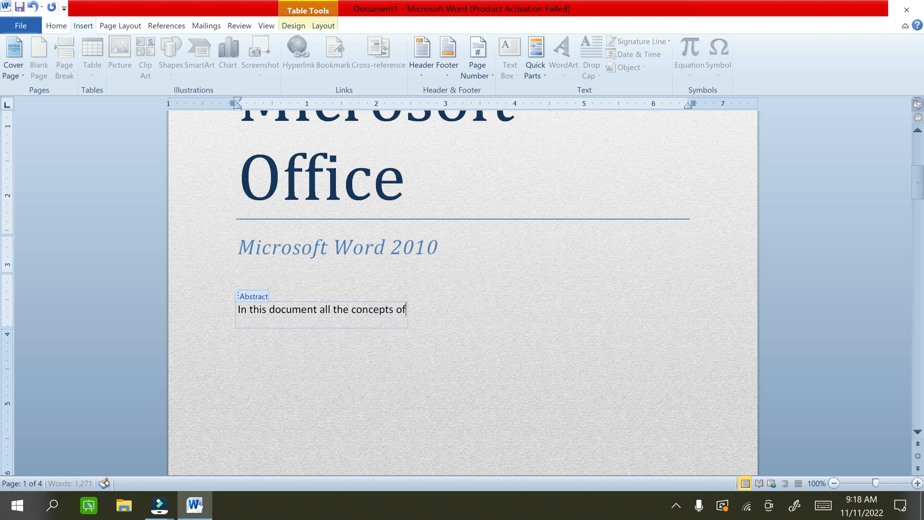
type("MS")
type("-Word")
type(" 2010")
type(" is de")
type("c")
key("BackSpace")
key("BackSpace")
key("BackSpace")
key("BackSpace")
key("BackSpace")
key("BackSpace")
type("are describe")
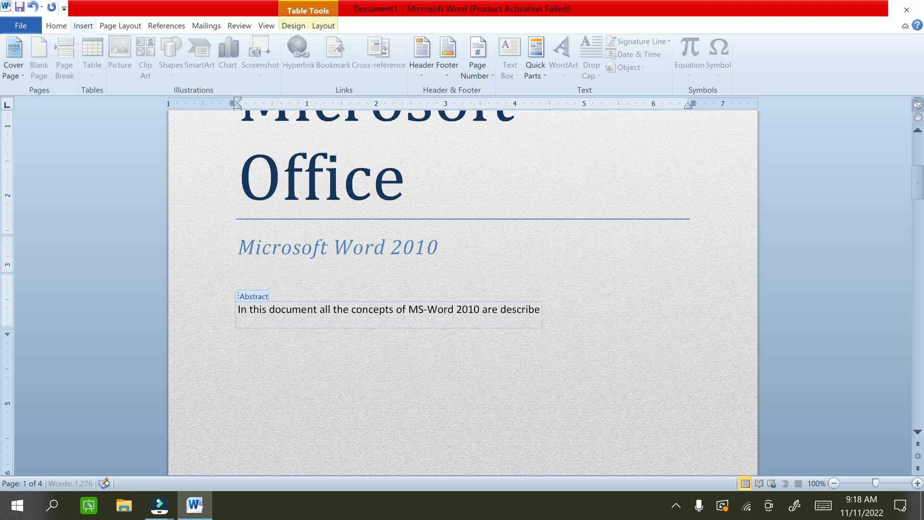
type(" in details.")
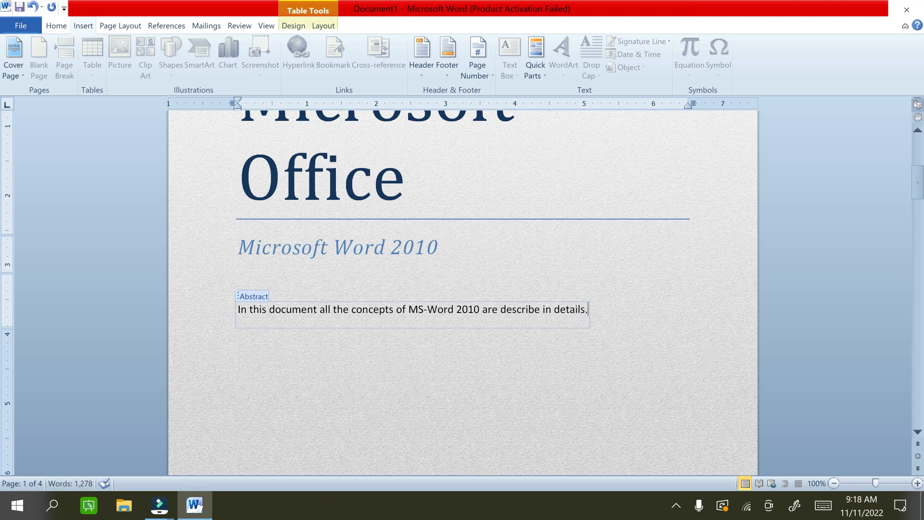
Set the cover page's date field to today's date, 11/11/2022
scroll(280, 238, "down", 6)
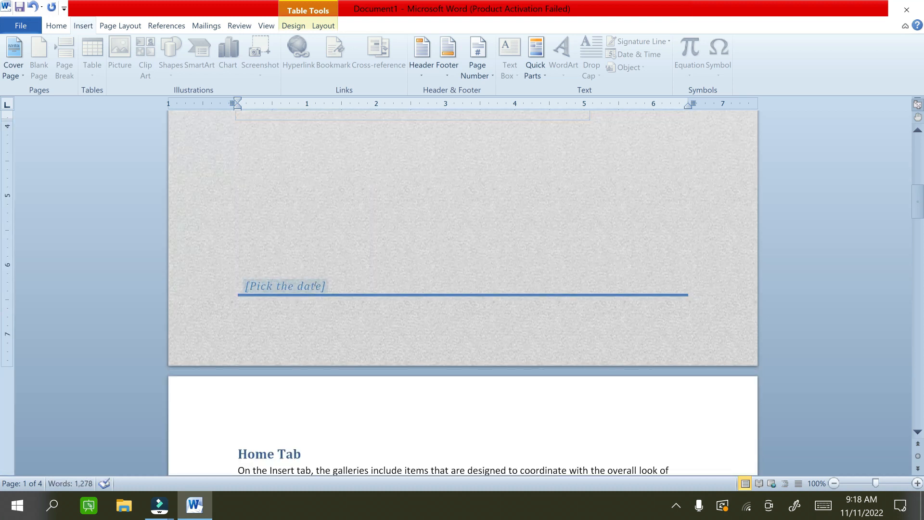
left_click(310, 286)
left_click(334, 287)
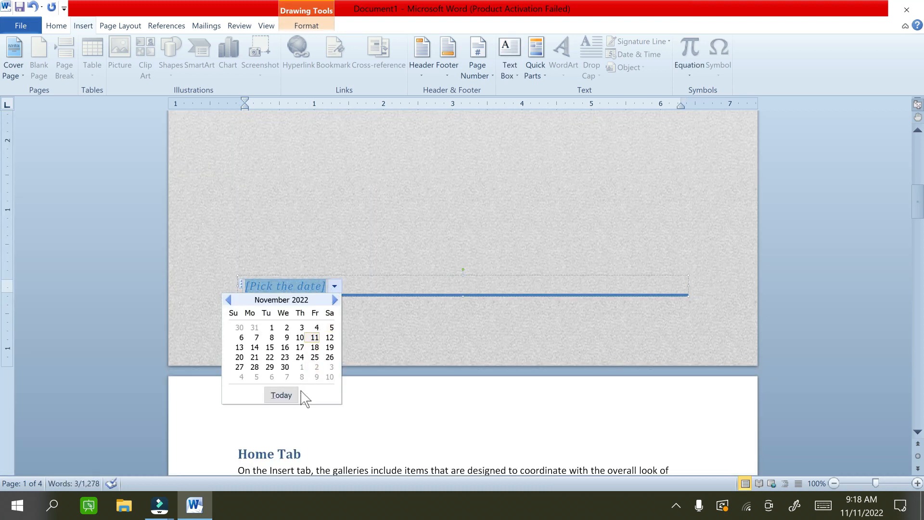
left_click(281, 396)
Review the filled-in cover page from its title block down to the abstract and date
scroll(339, 298, "up", 10)
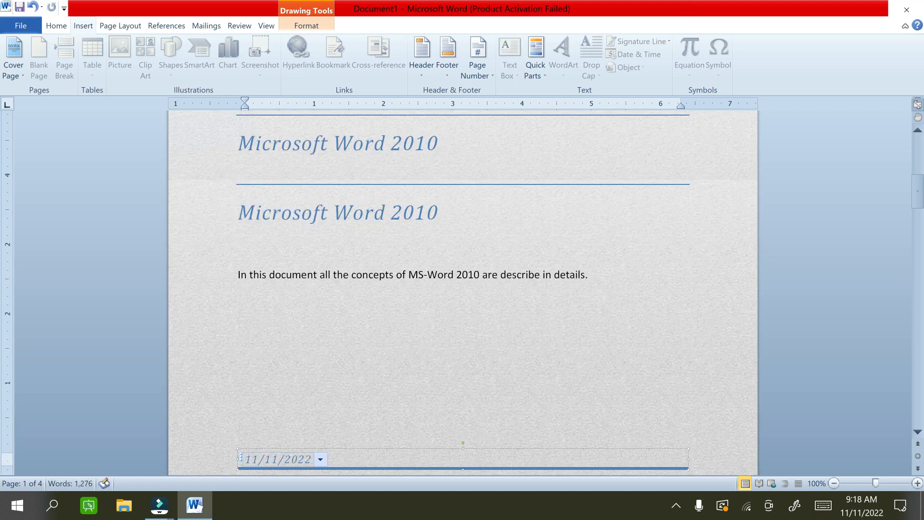
scroll(324, 194, "up", 5)
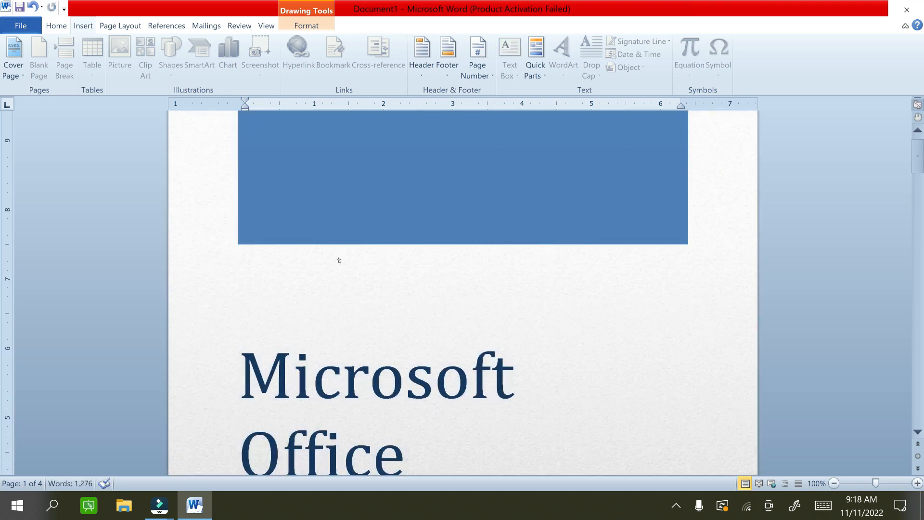
scroll(324, 192, "down", 5)
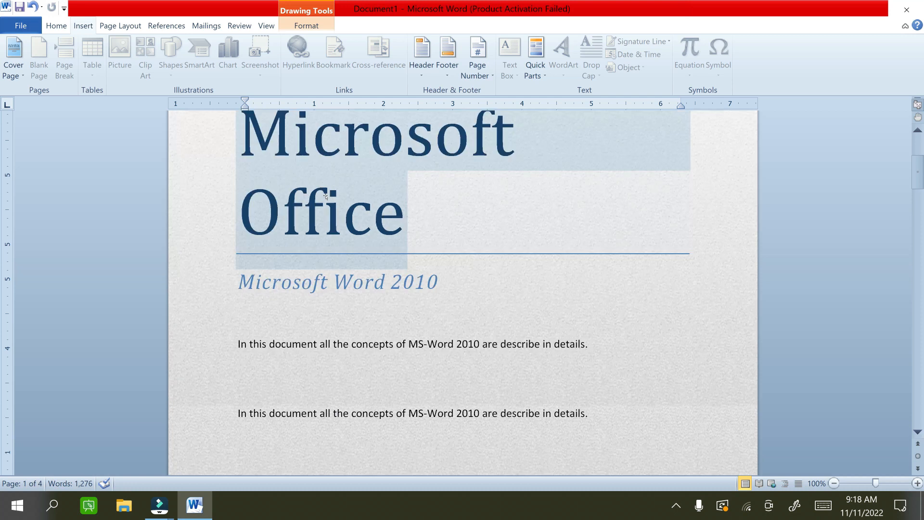
scroll(280, 393, "down", 3)
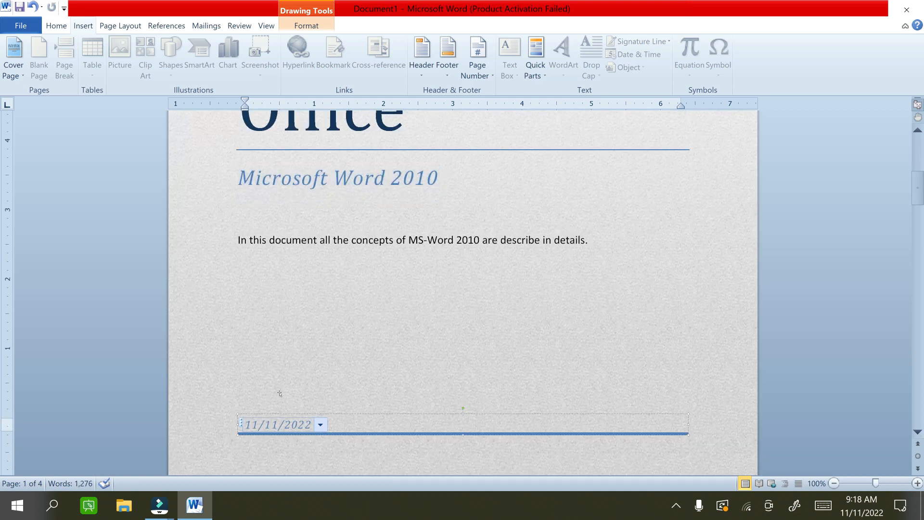
left_click(267, 240)
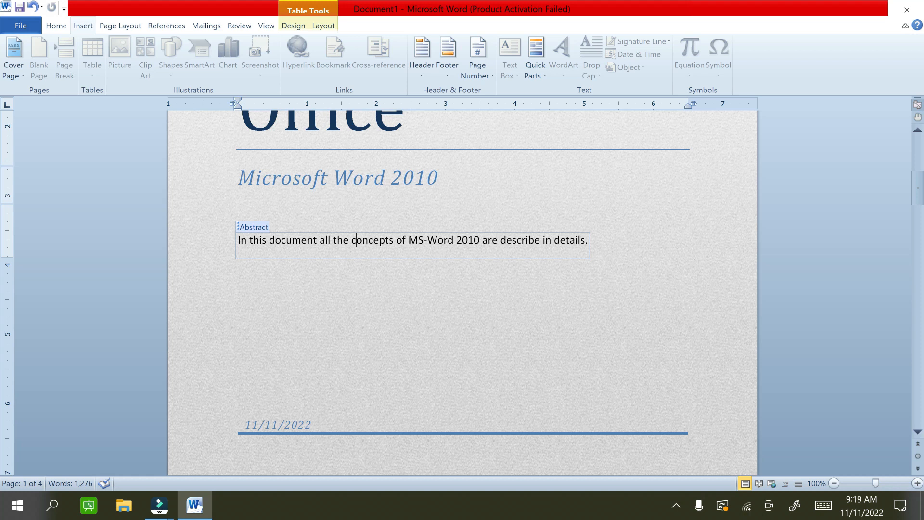
left_click(495, 314)
scroll(495, 254, "up", 6)
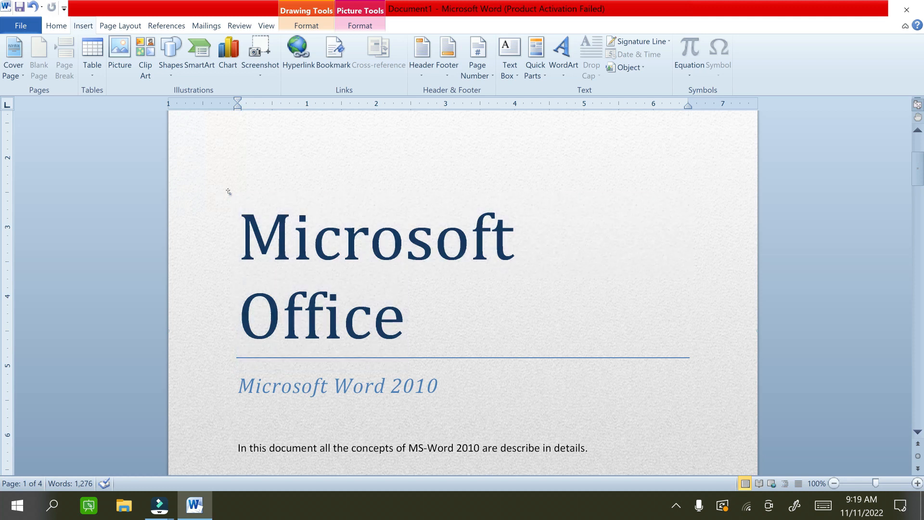
scroll(252, 261, "down", 10)
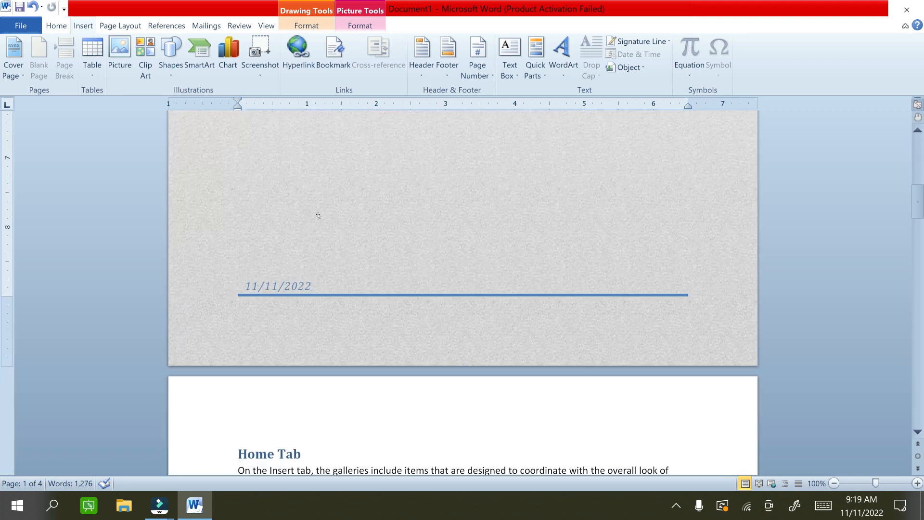
scroll(315, 212, "up", 2)
Draw a text box about 3.93 by 0.39 inches below the cover page abstract and enter "By" followed by the author's name
left_click(315, 212)
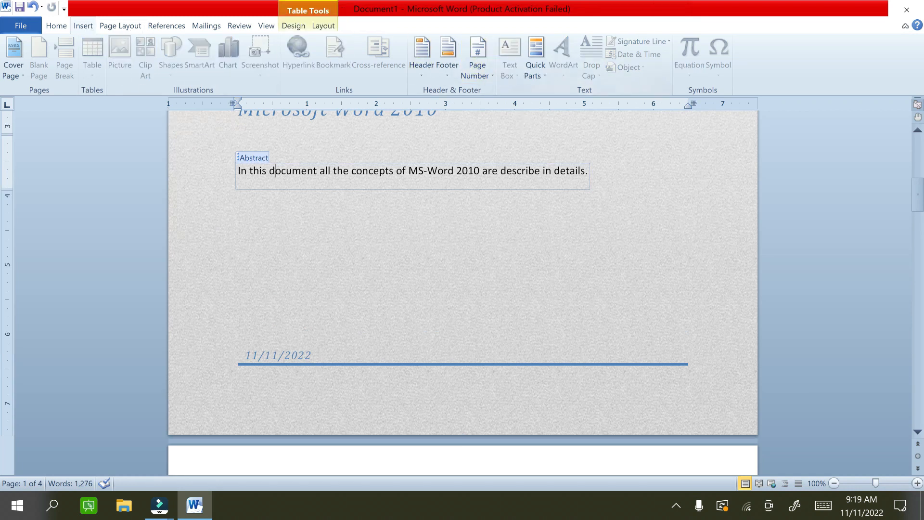
left_click(685, 320)
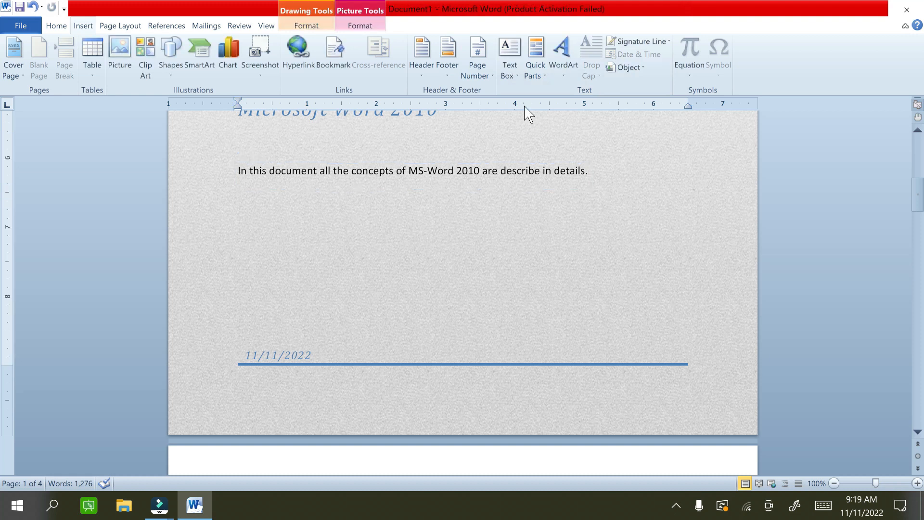
left_click(508, 70)
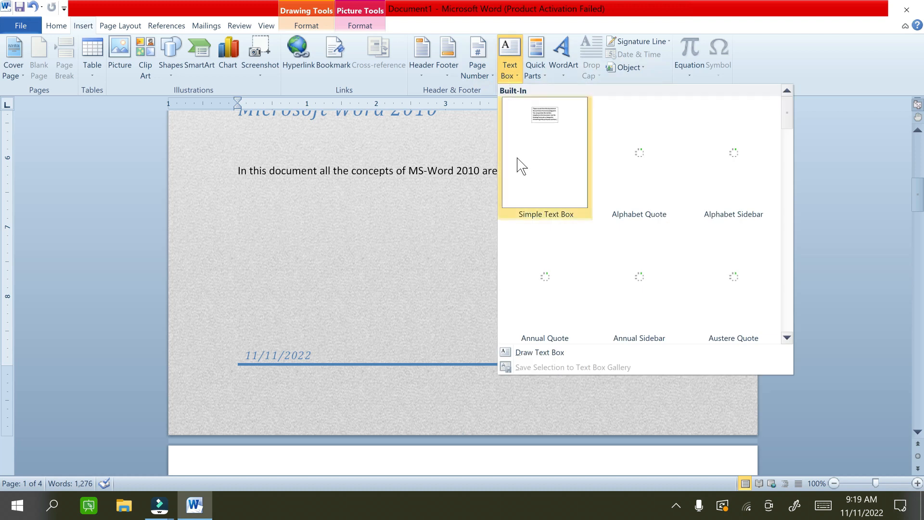
left_click(542, 353)
mouse_move(263, 203)
left_mouse_down()
mouse_move(326, 236)
mouse_move(460, 247)
mouse_move(532, 231)
left_mouse_up()
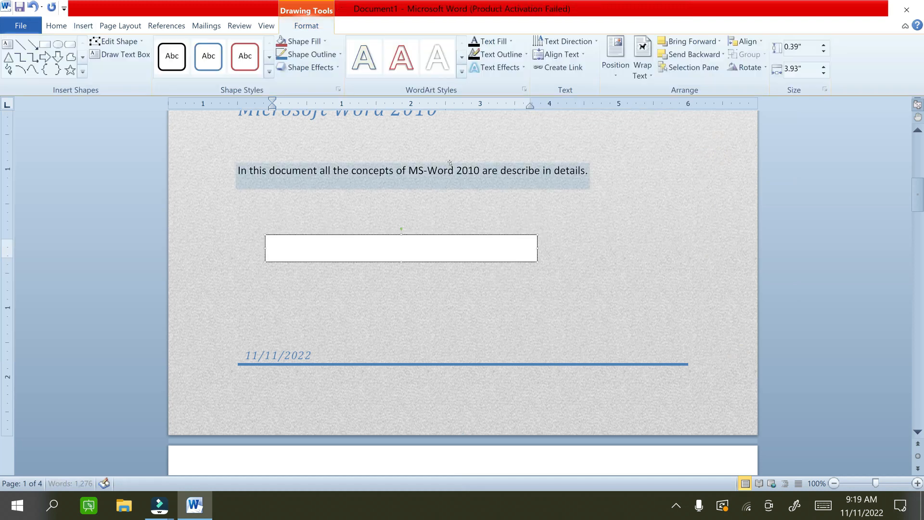
type("B")
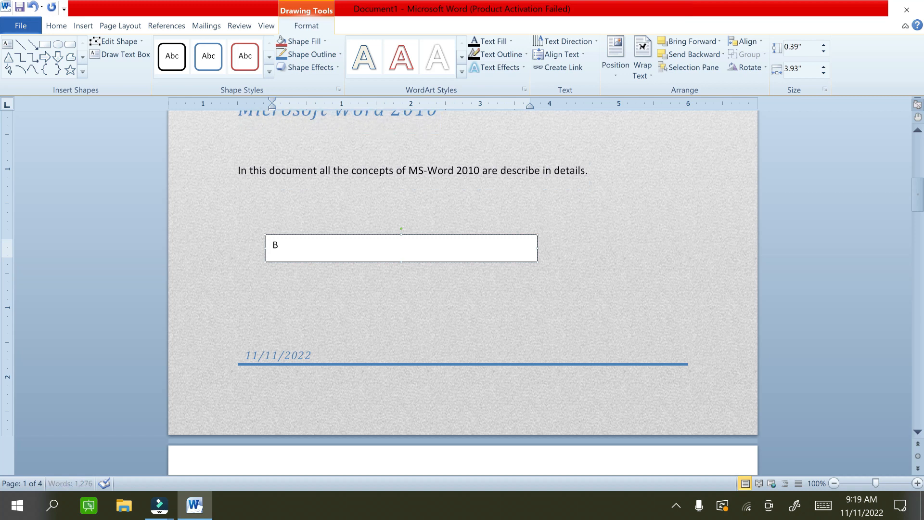
type("y Amit Anand")
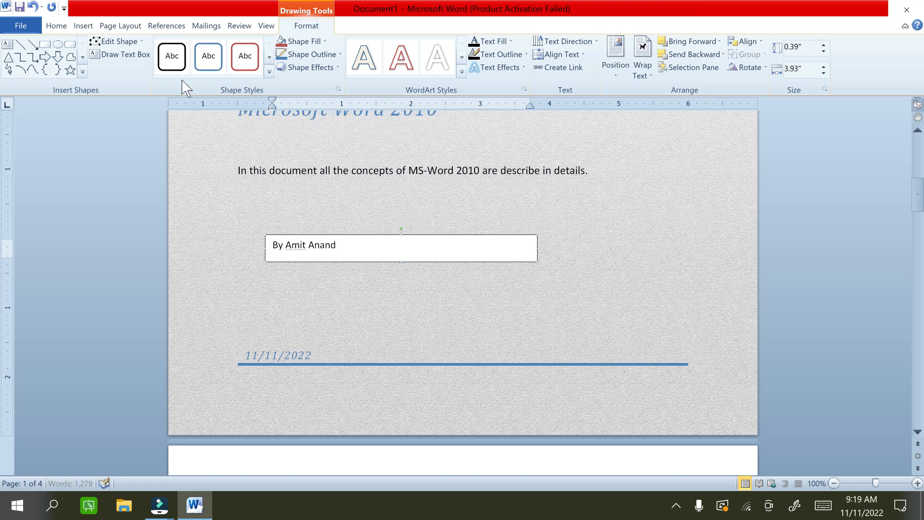
Remove the fill and the outline from the author text box
left_click(302, 41)
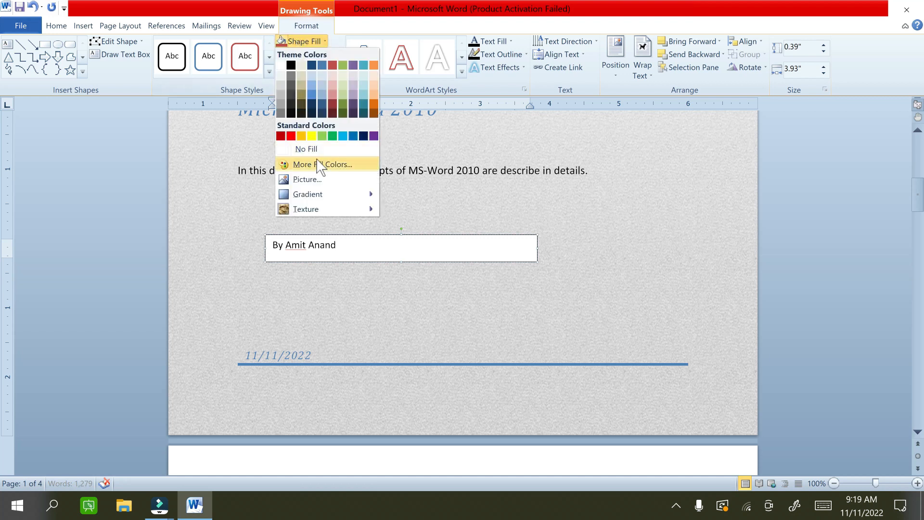
left_click(308, 149)
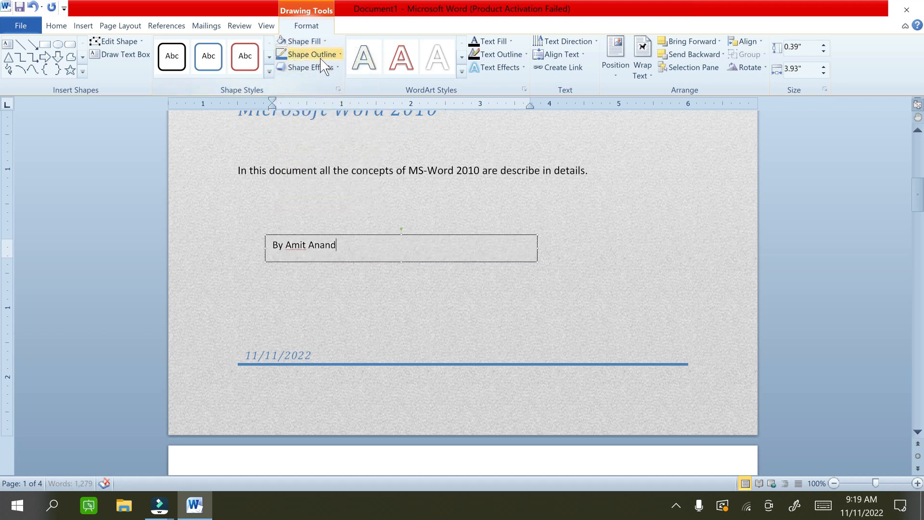
left_click(330, 56)
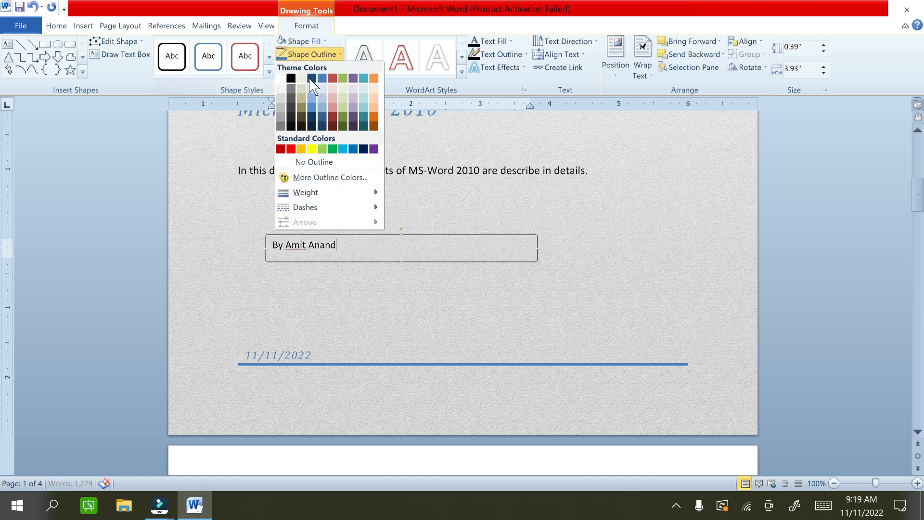
left_click(323, 163)
Apply the orange gradient WordArt style to the text in the author text box
left_click(461, 71)
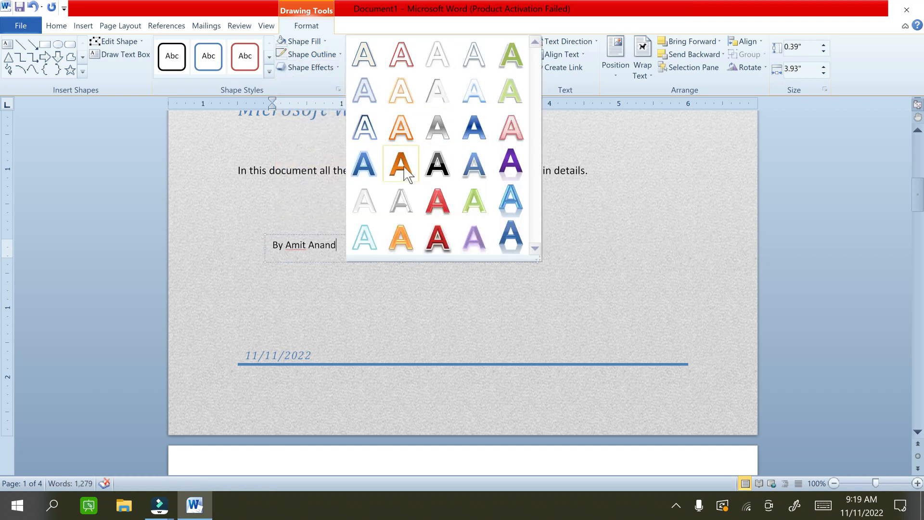
left_click(391, 235)
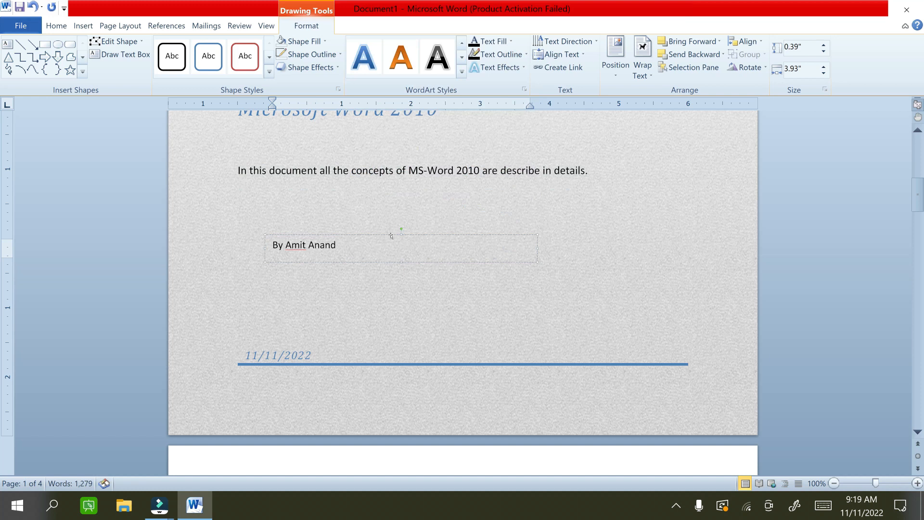
left_click(388, 266)
left_click(375, 263)
left_click(391, 52)
Enlarge the author line's font by several sizes and stretch its text box to about 4.25 by 0.59 inches
key("ctrl+shift+greater")
key("ctrl+shift+greater")
key("ctrl+shift+greater")
key("ctrl+shift+greater")
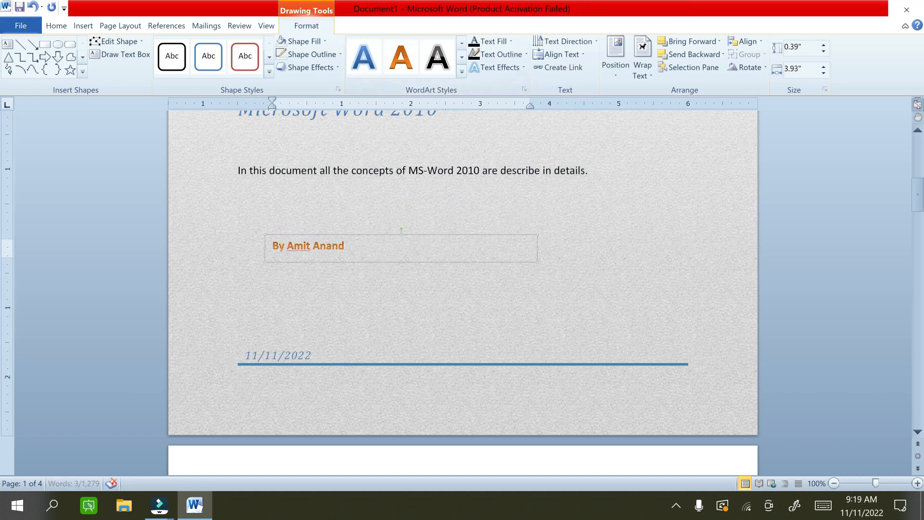
key("ctrl+shift+greater")
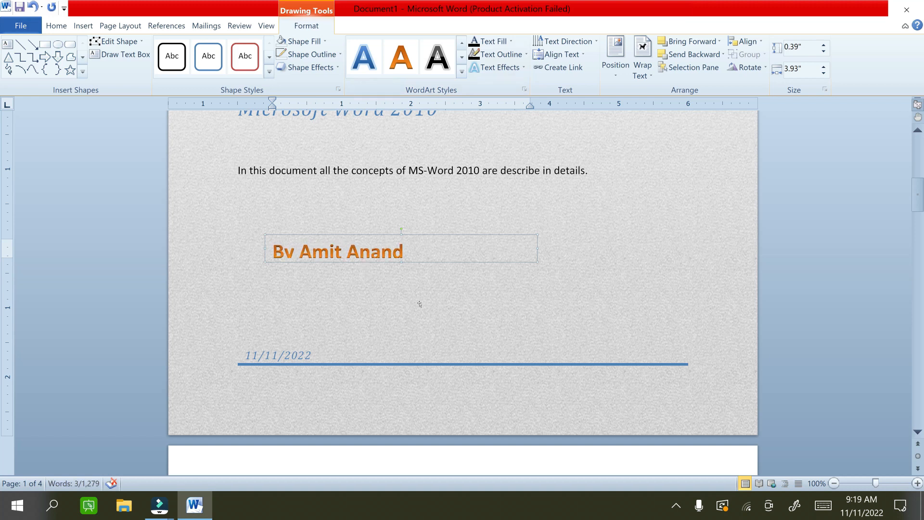
left_click_drag(538, 263, 558, 274)
Undo the accidental shift of the cover background and move the author text box up between the subtitle and the abstract
left_click_drag(447, 277, 572, 258)
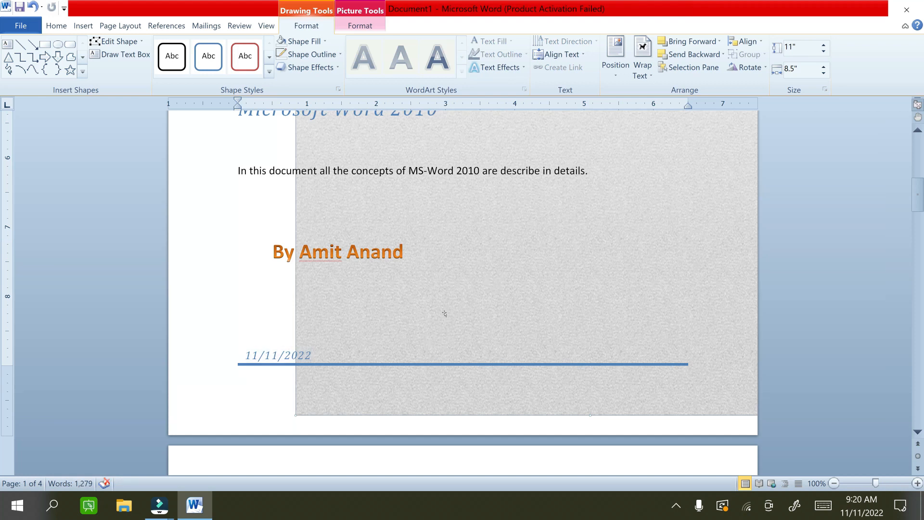
key("ctrl+z")
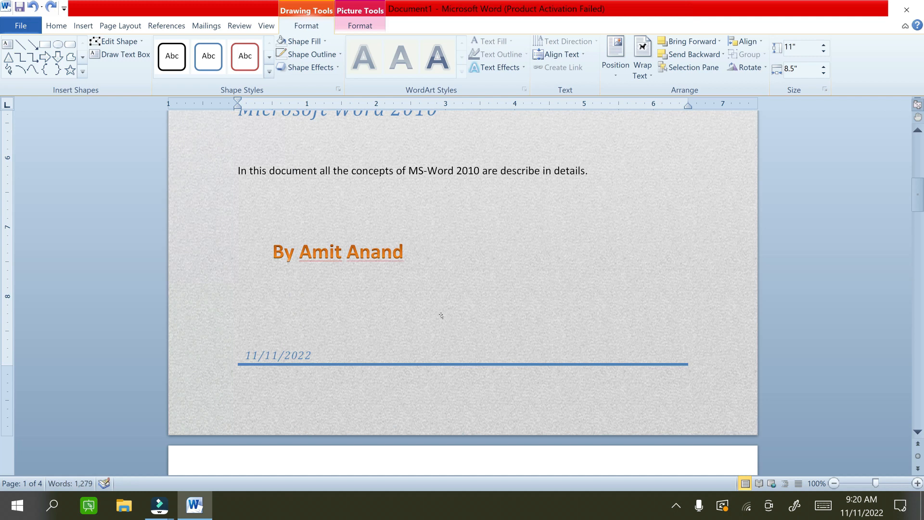
left_click(336, 252)
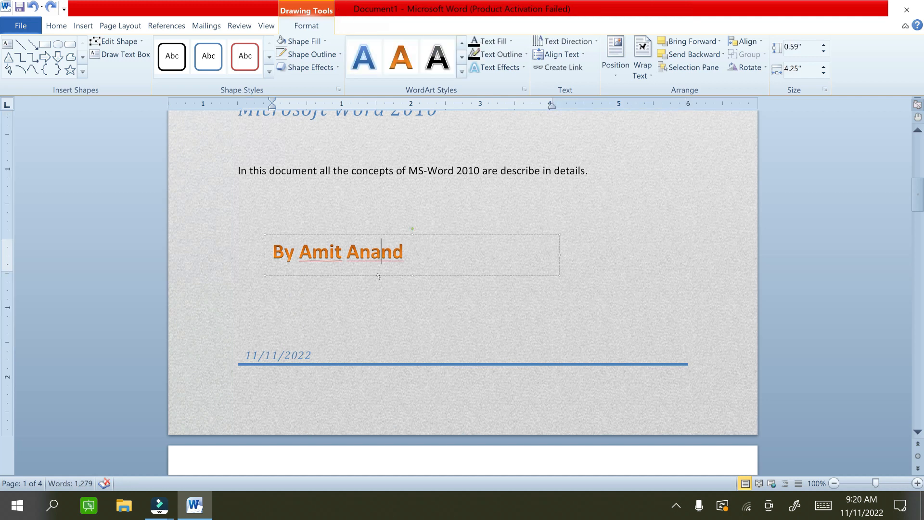
left_click_drag(378, 275, 558, 168)
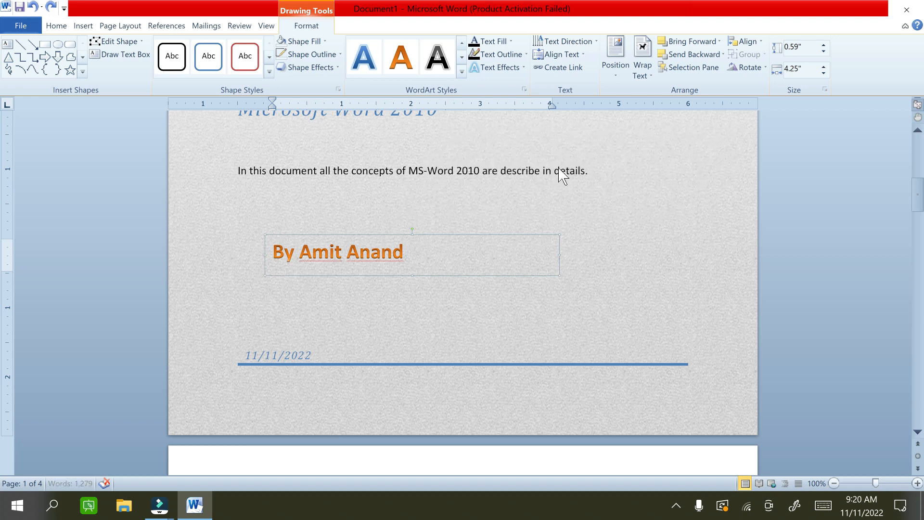
scroll(513, 235, "up", 3)
left_click(513, 235)
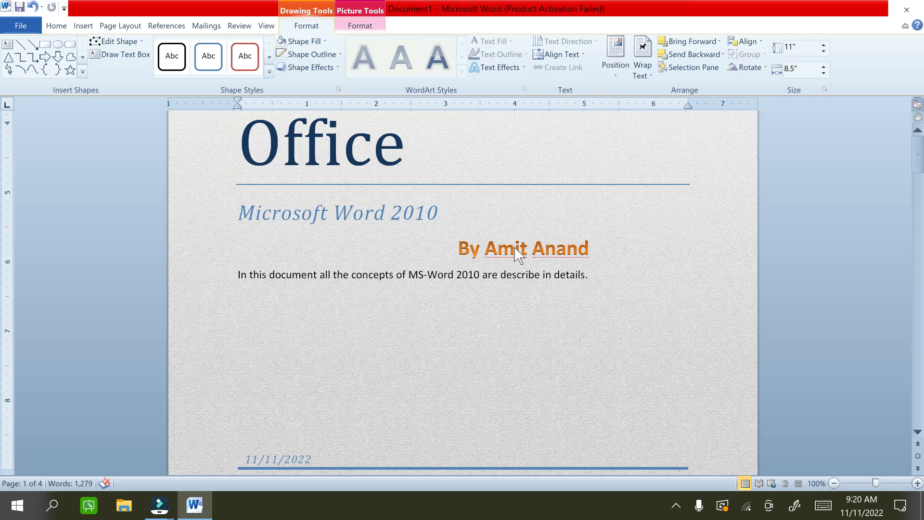
Add a 3 pt thick-and-thin box page border to the whole document
scroll(512, 235, "down", 3)
scroll(462, 289, "down", 10)
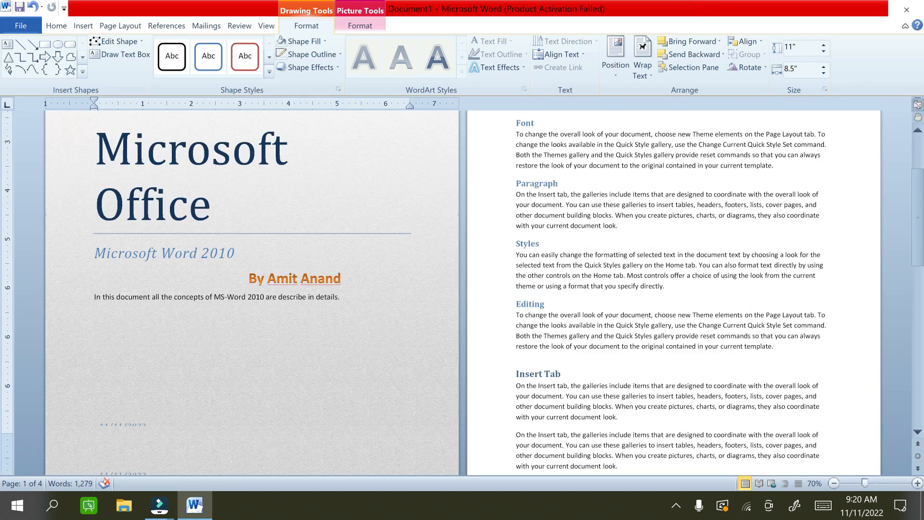
scroll(462, 289, "up", 5)
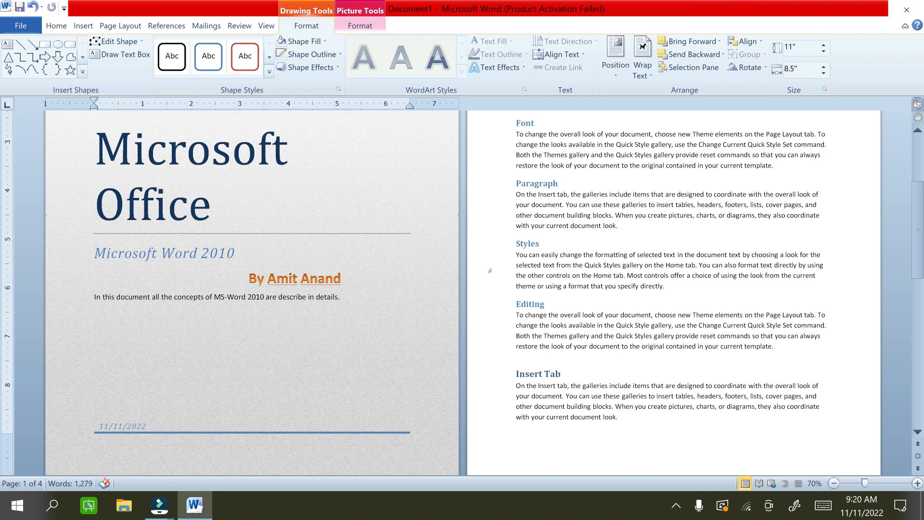
scroll(489, 270, "up", 5)
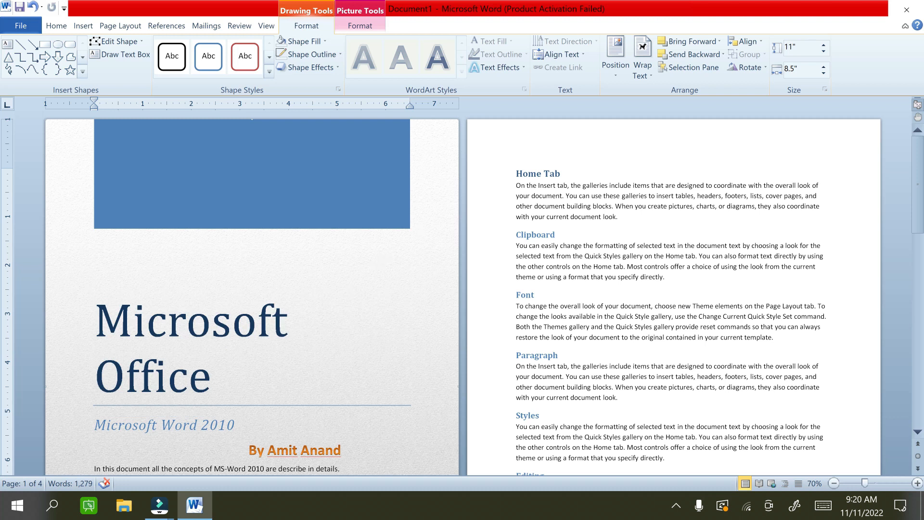
left_click(454, 278)
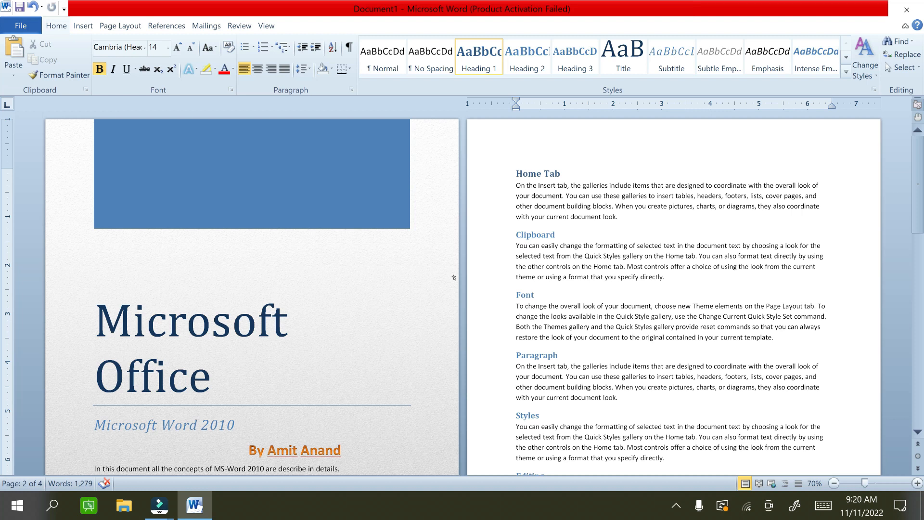
left_click(110, 27)
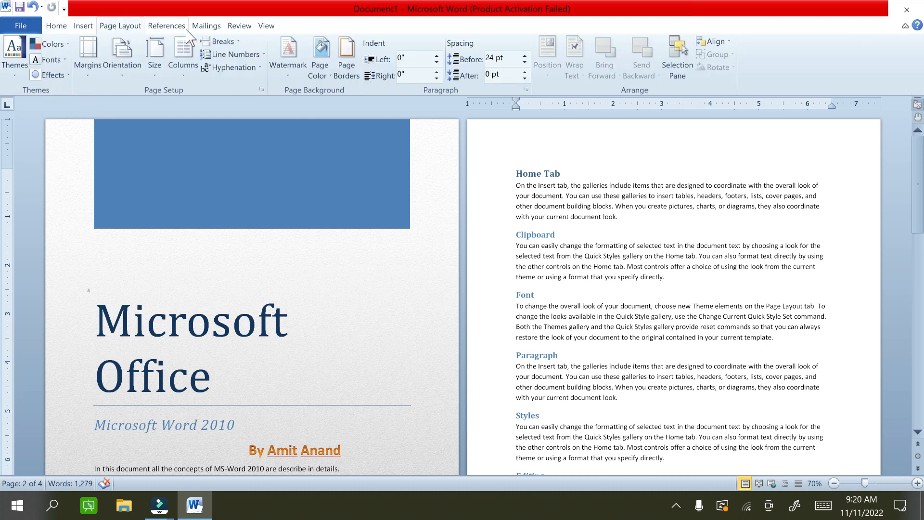
left_click(352, 70)
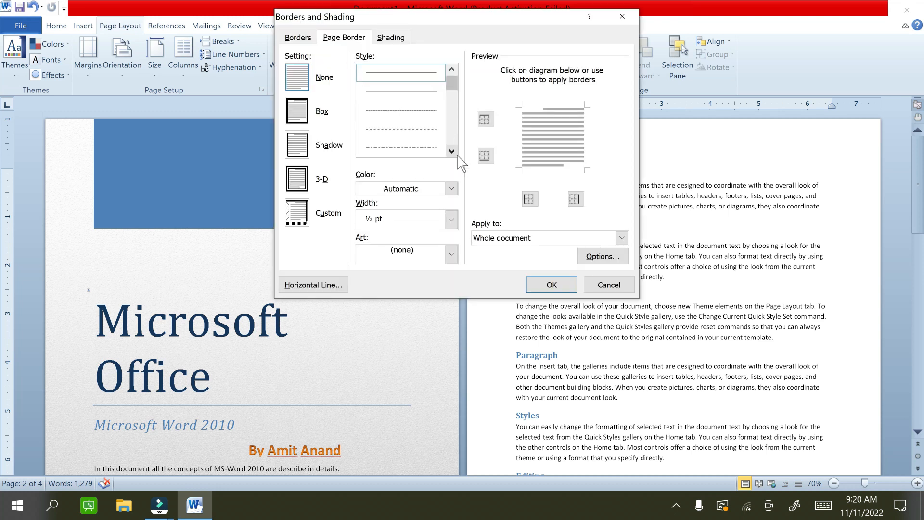
left_click(451, 151)
left_click(452, 151)
left_click(452, 151)
left_click(451, 151)
left_click(451, 151)
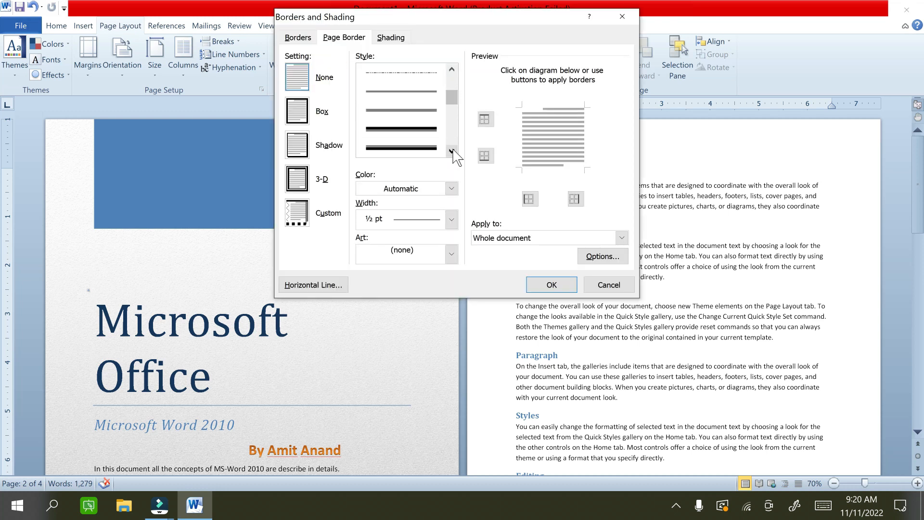
left_click(425, 148)
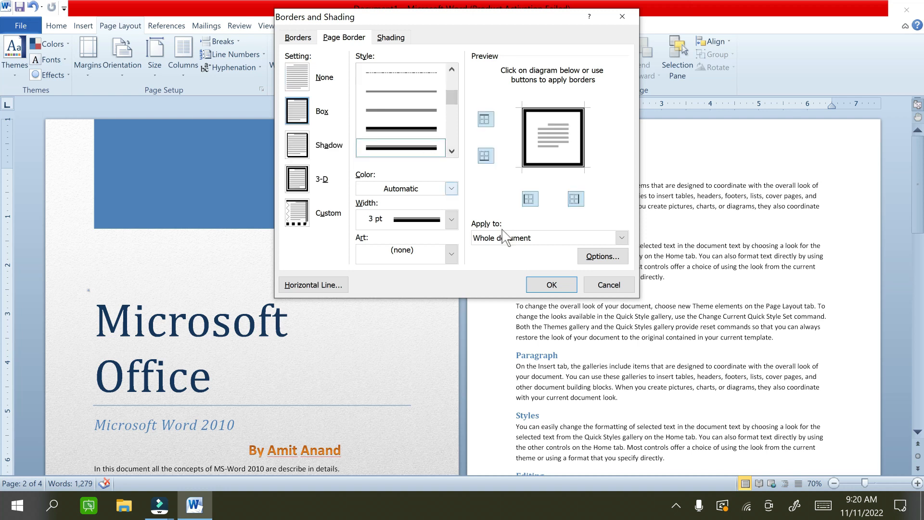
left_click(546, 284)
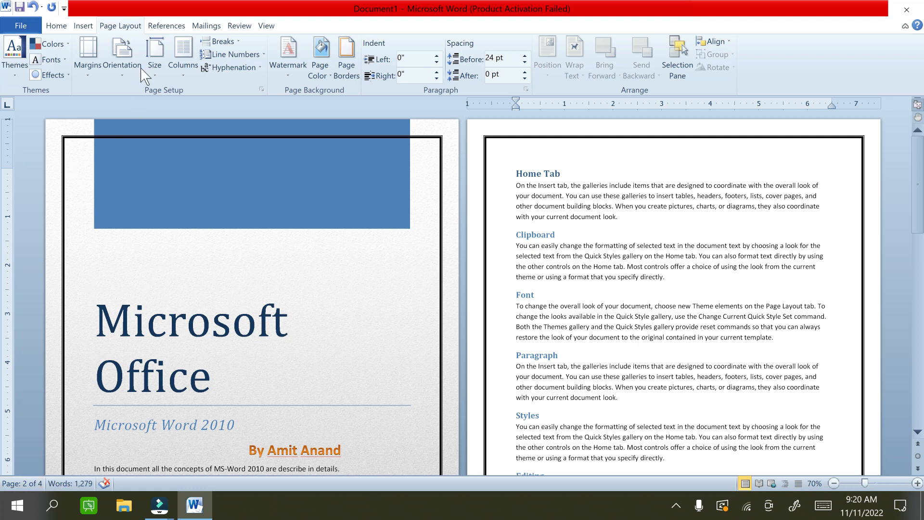
Apply the page border to "This section - All except first page" so the cover page is left out
left_click(357, 75)
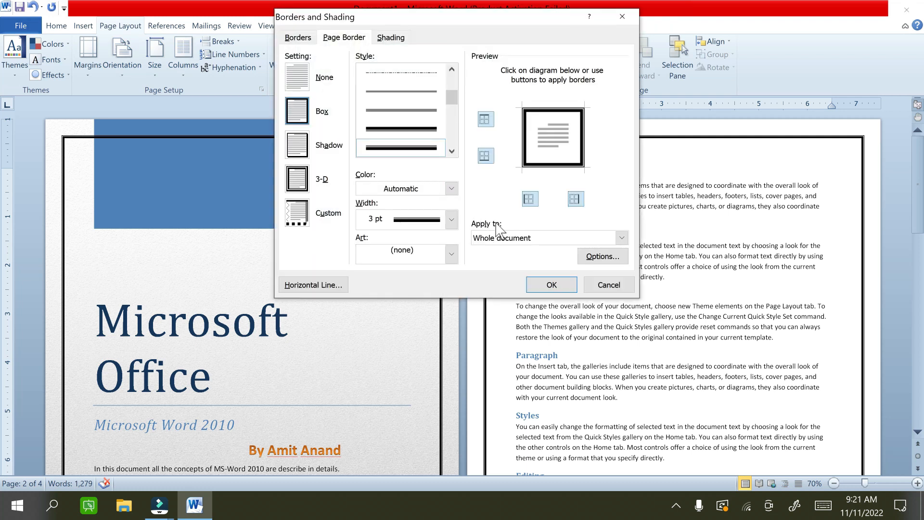
left_click(543, 237)
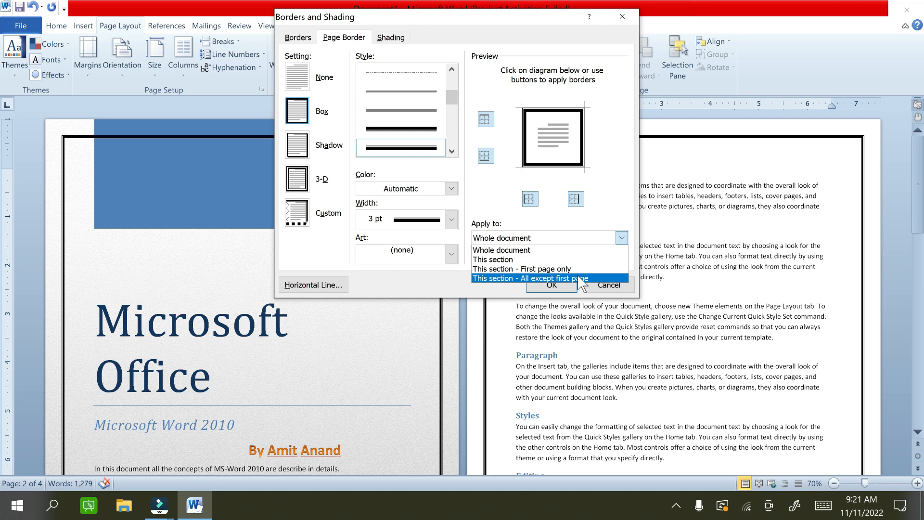
left_click(501, 279)
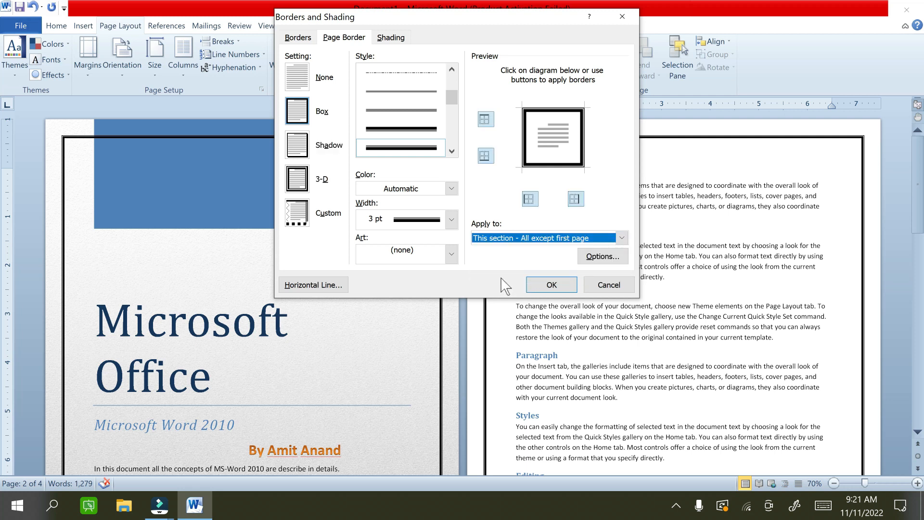
left_click(551, 284)
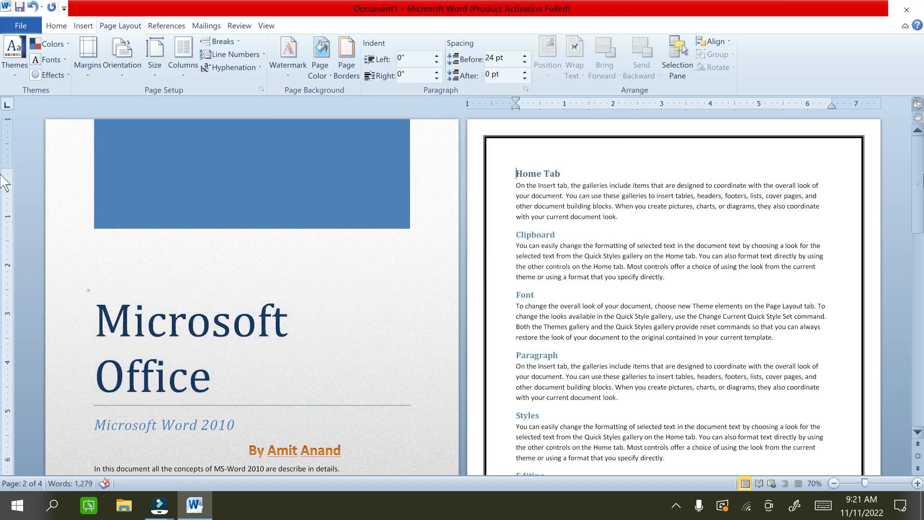
Set the document's page color to the lightest green theme tint
scroll(918, 330, "down", 6)
scroll(918, 330, "down", 1)
scroll(917, 332, "up", 4)
scroll(917, 332, "up", 2)
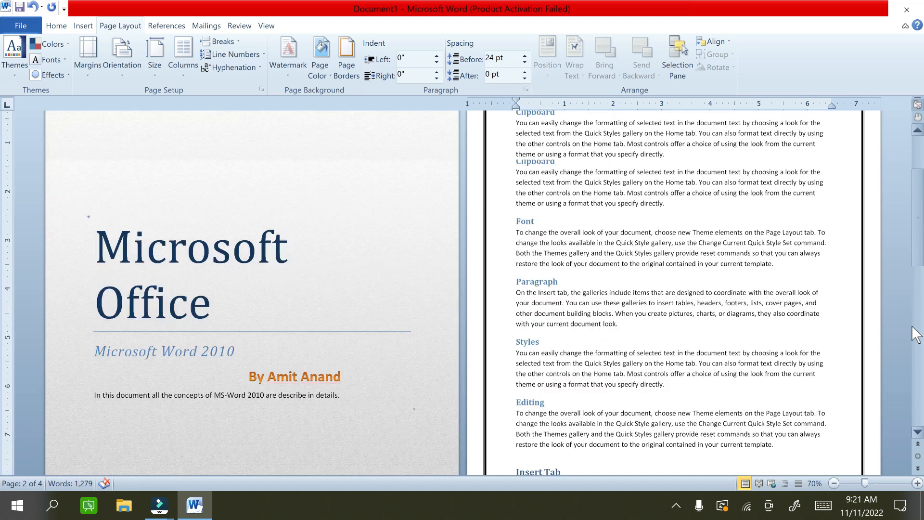
left_click(329, 73)
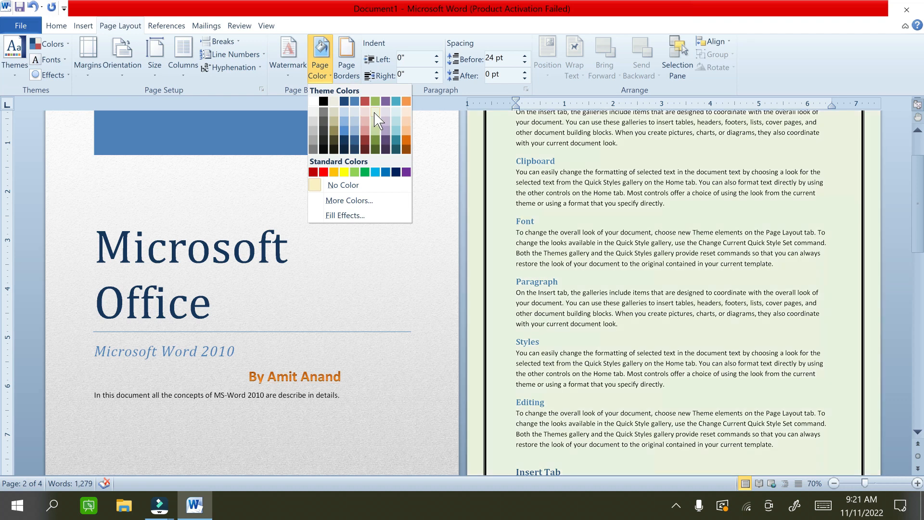
left_click(375, 112)
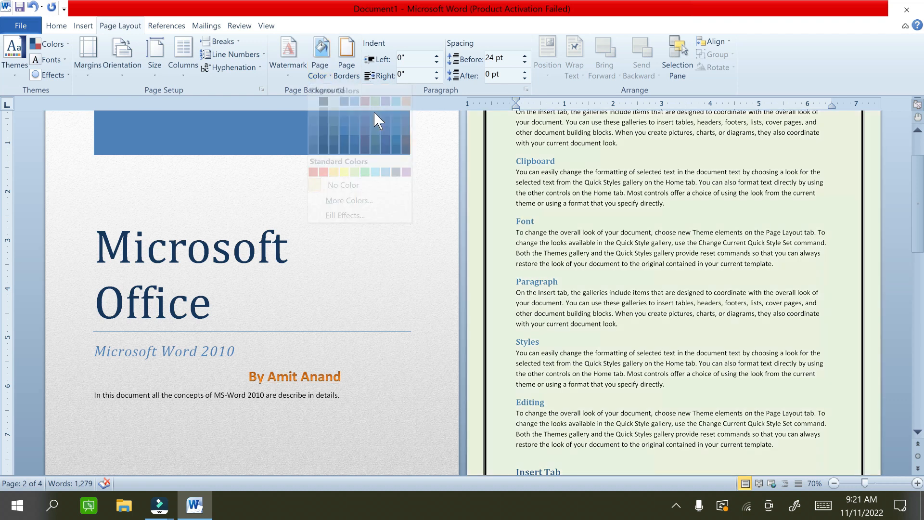
Change the page color to a one-color light green gradient with a slightly darker shade, Diagonal up shading and the lower-right variant
left_click(324, 72)
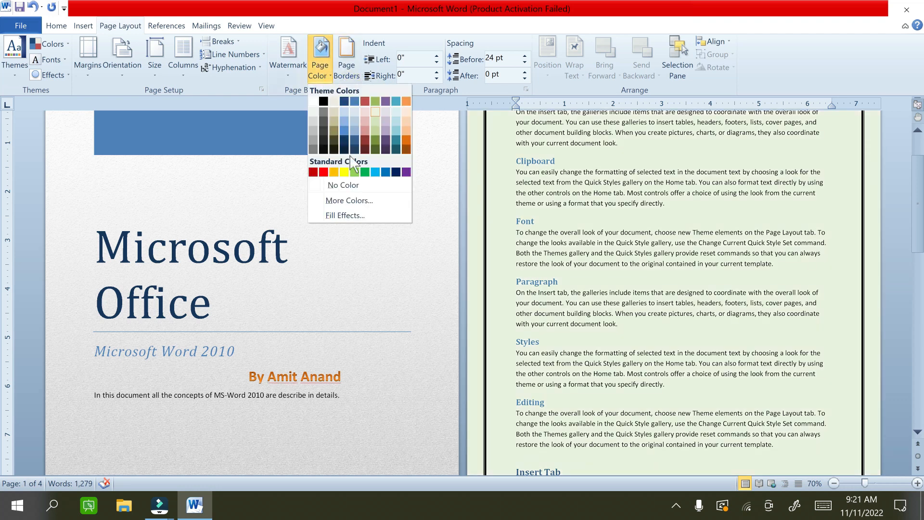
left_click(360, 216)
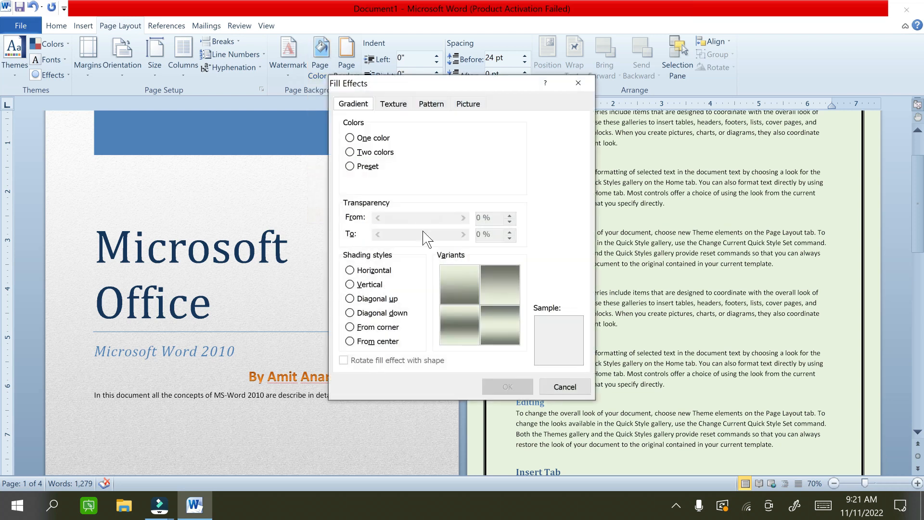
left_click(368, 138)
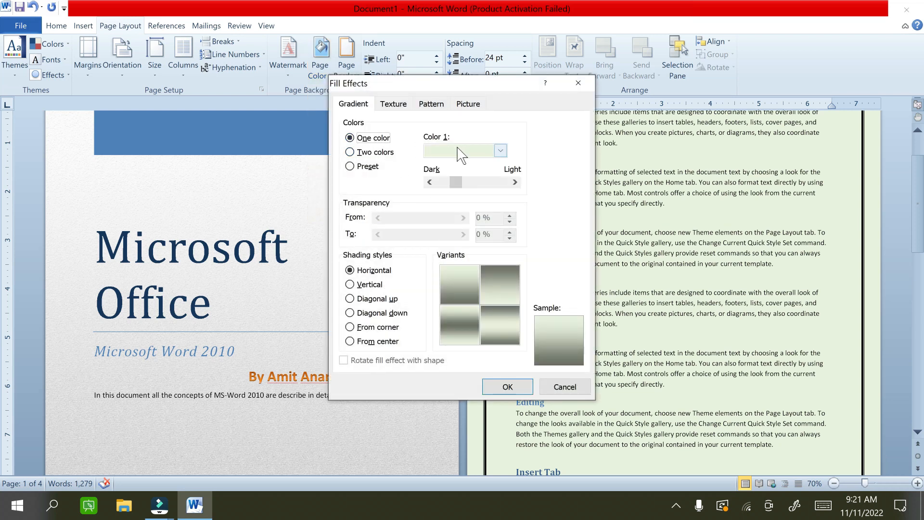
left_click_drag(456, 181, 476, 190)
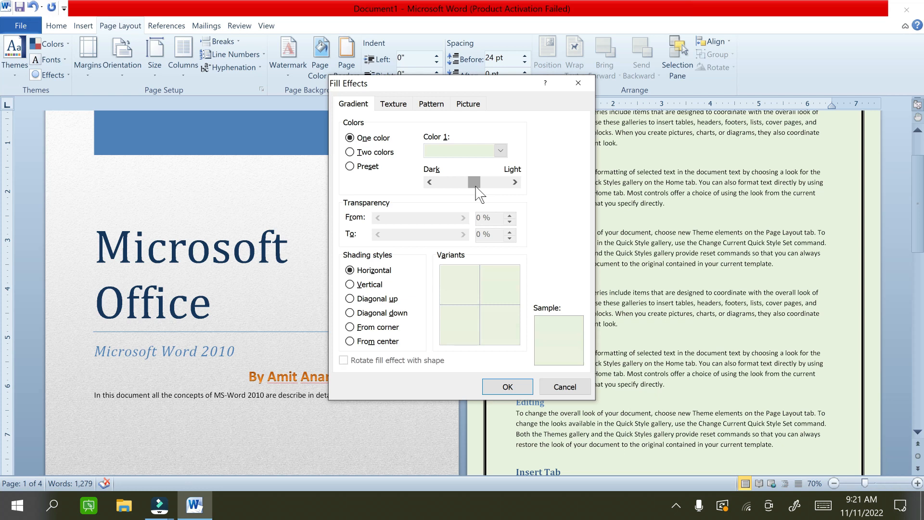
left_click(371, 285)
left_click_drag(475, 188, 470, 188)
left_click(378, 299)
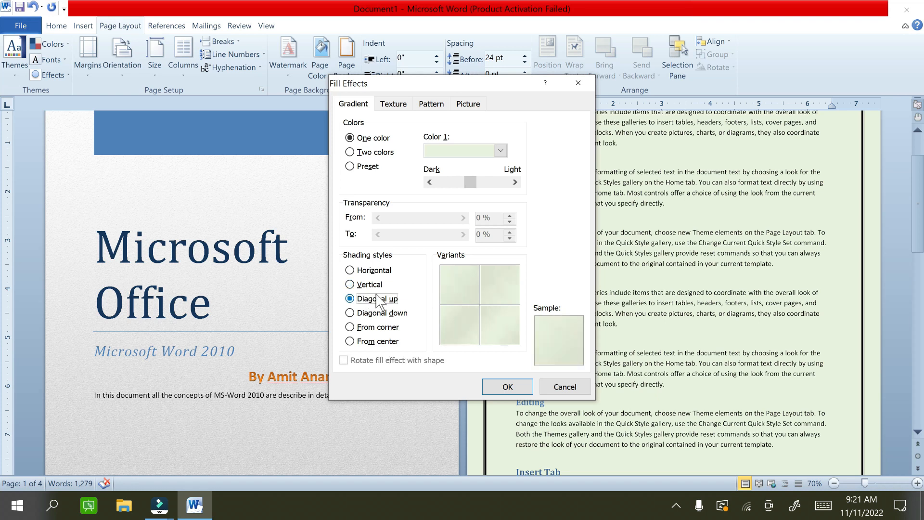
left_click(498, 325)
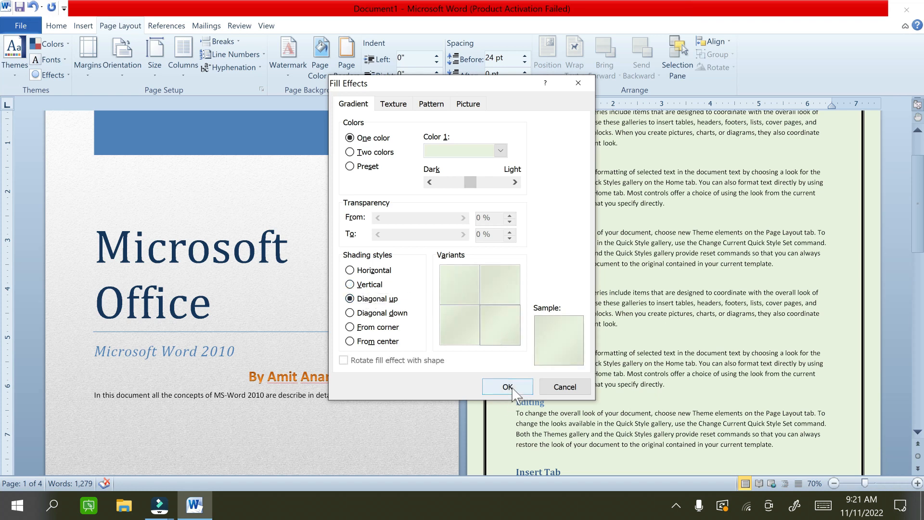
left_click(507, 387)
Insert the built-in Alphabet header into the document
scroll(512, 386, "down", 5)
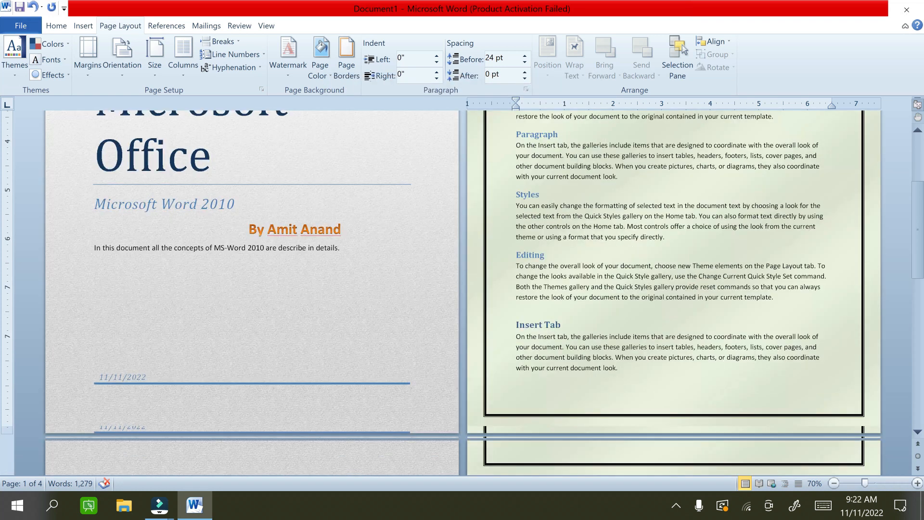
scroll(512, 386, "down", 7)
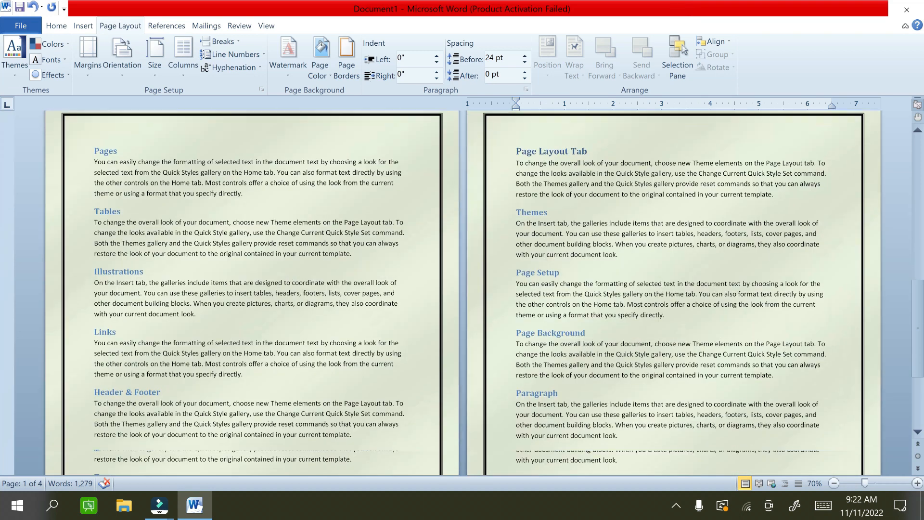
scroll(512, 386, "up", 10)
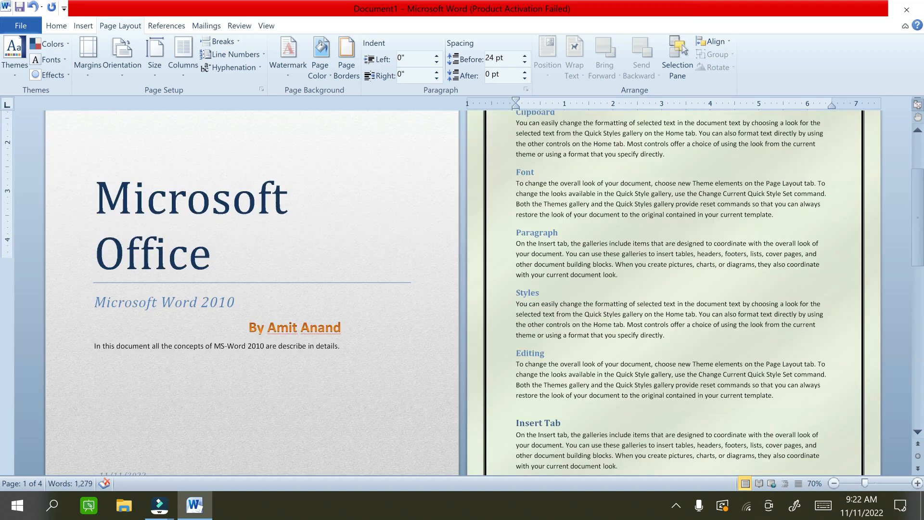
scroll(512, 386, "up", 3)
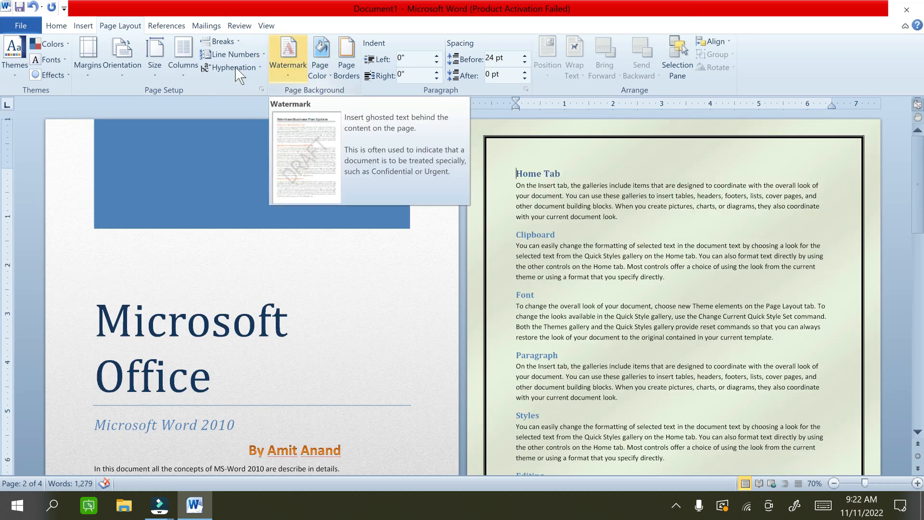
left_click(86, 26)
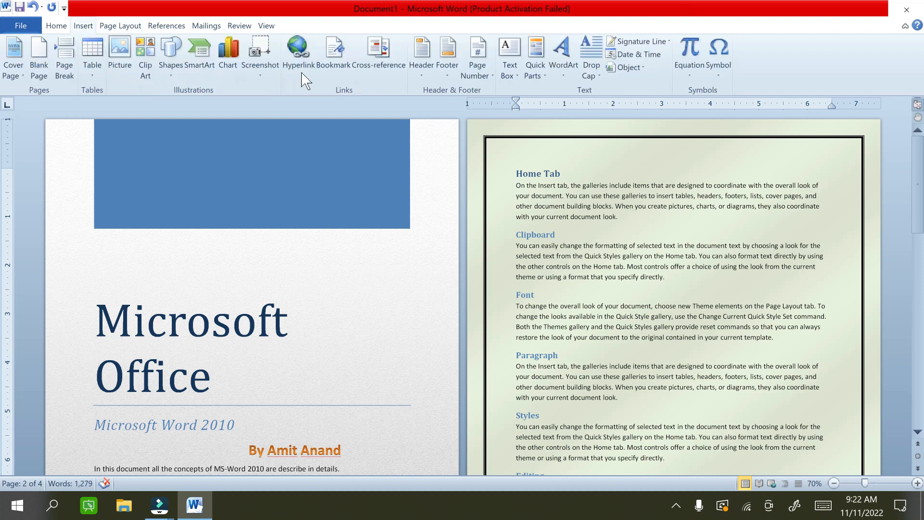
left_click(422, 62)
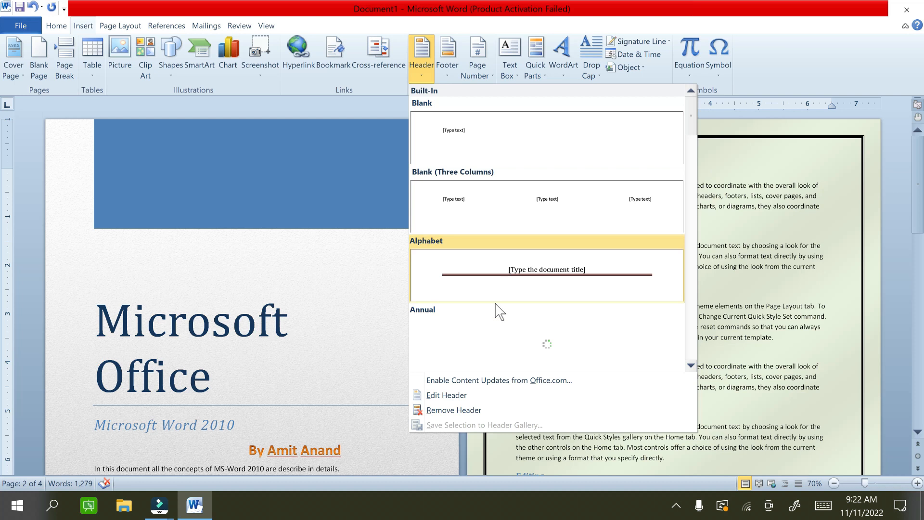
left_click(525, 288)
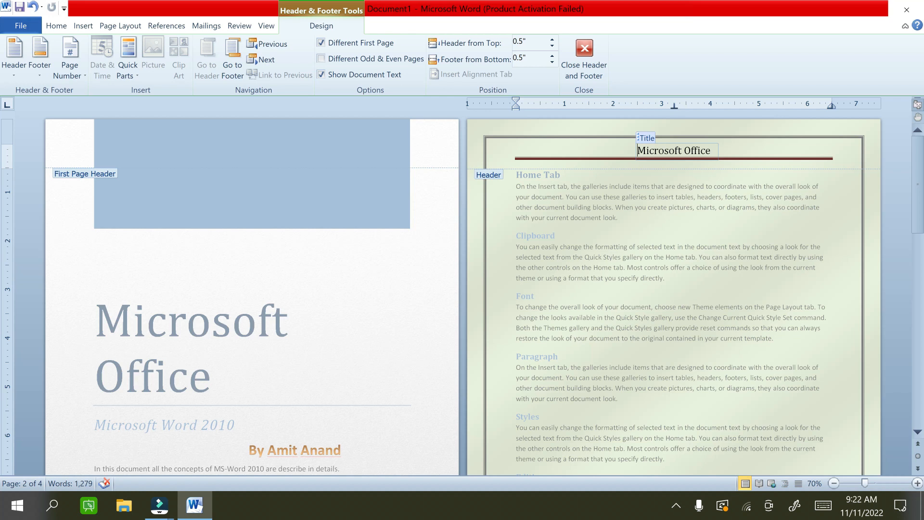
Change the header title to "Microsoft Word 2010" by replacing the word "Office"
key("shift+Left")
key("shift+Left")
key("shift+Left")
key("shift+Left")
key("shift+Left")
key("shift+Left")
type("W")
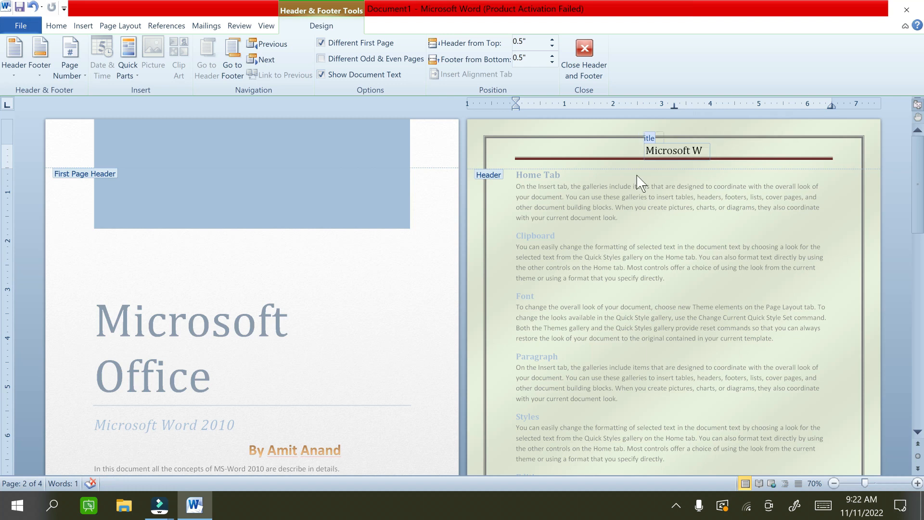
type("ord 2010")
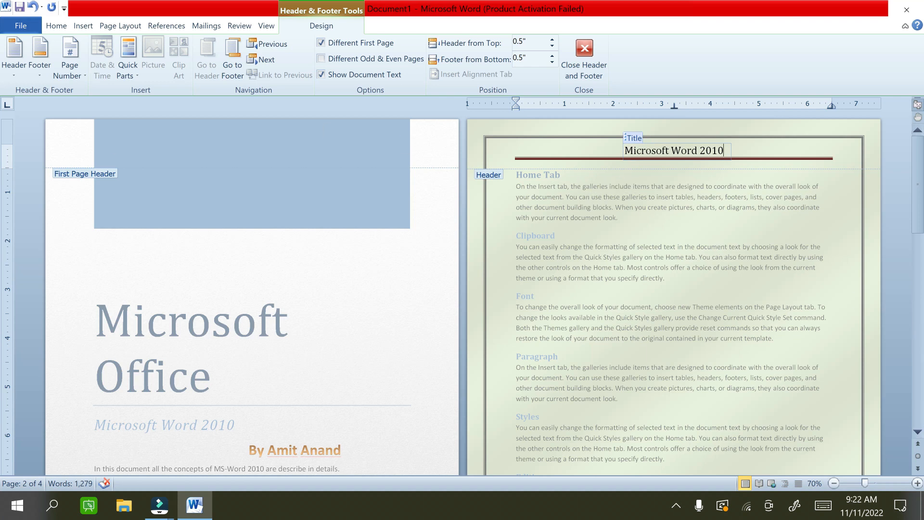
Insert the built-in Alphabet footer, fill its text placeholder with "By" and the author's name, and leave header and footer editing
left_click(41, 72)
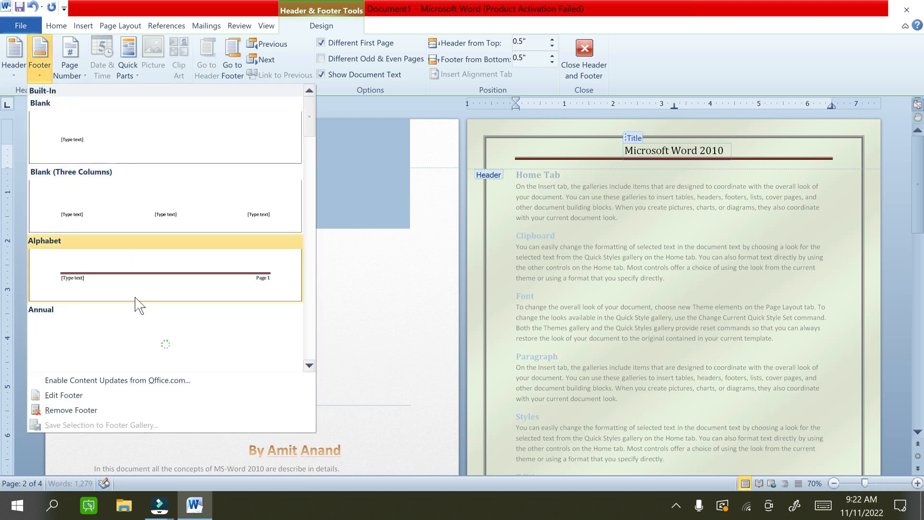
left_click(262, 273)
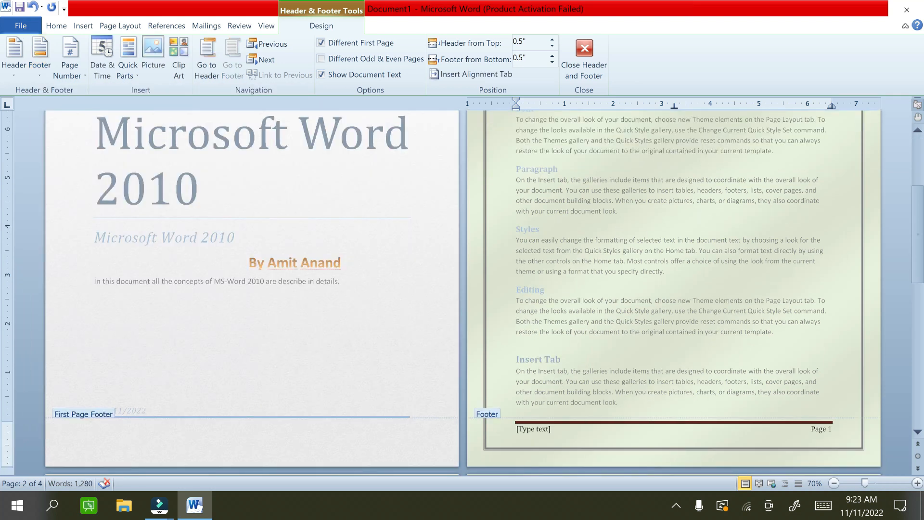
scroll(462, 289, "down", 1)
left_click(533, 379)
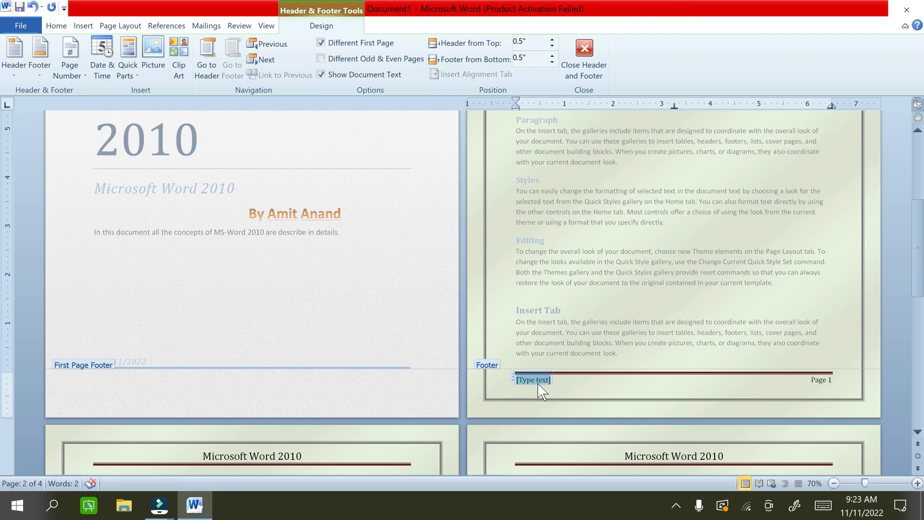
type("By A")
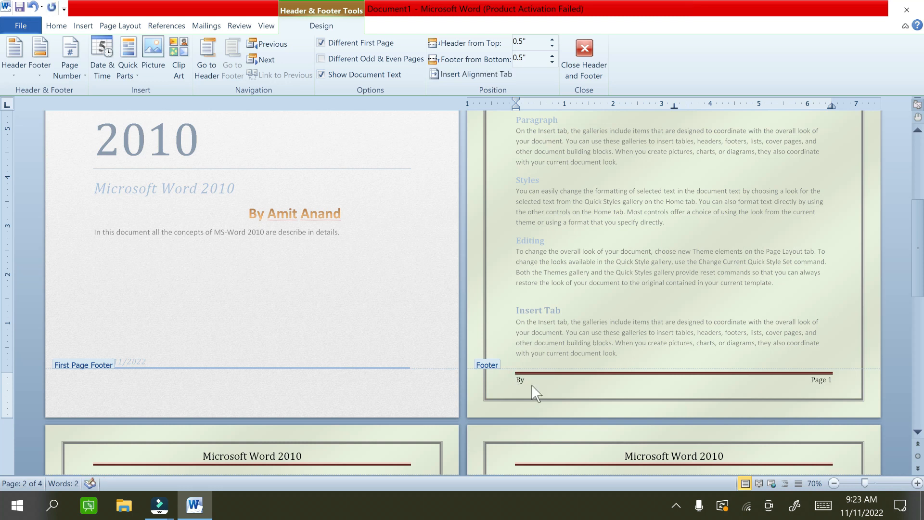
type("mit Anand")
left_click(585, 55)
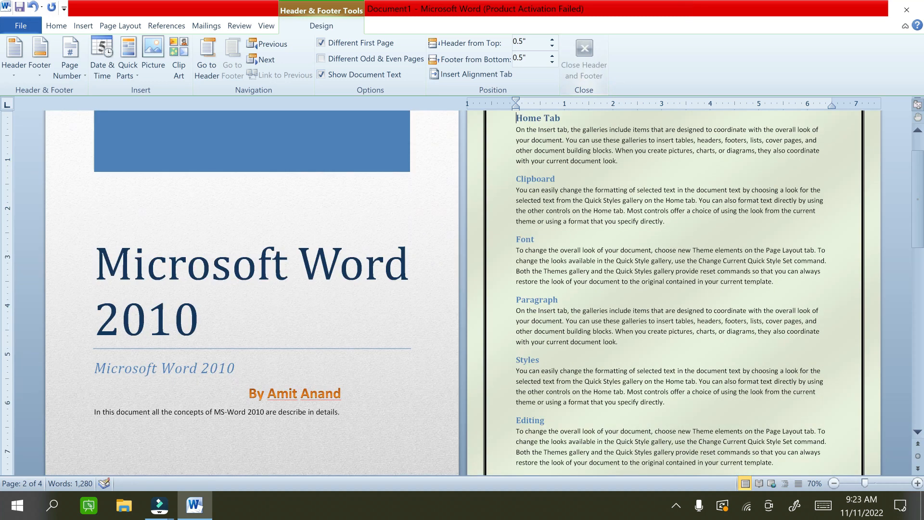
Look through the cover page and the following pages to check the header and footer
scroll(20, 256, "up", 4)
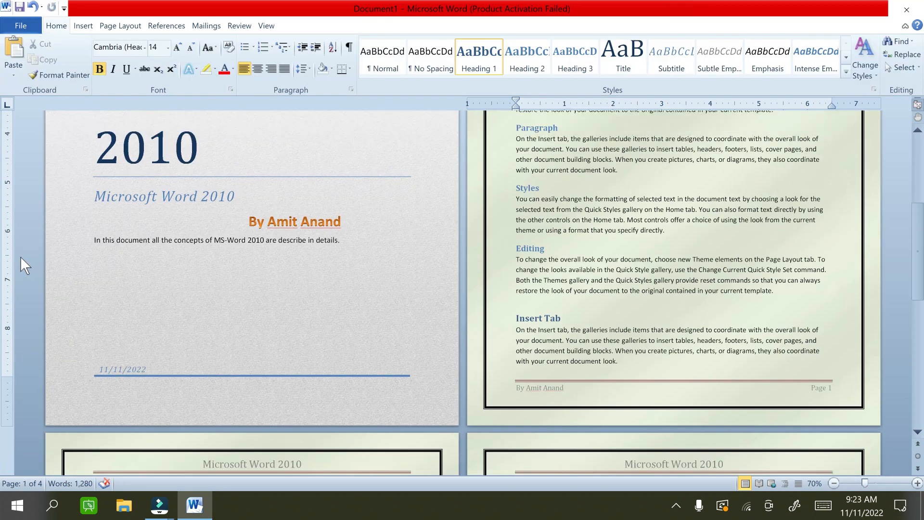
scroll(19, 256, "down", 3)
scroll(217, 334, "up", 5)
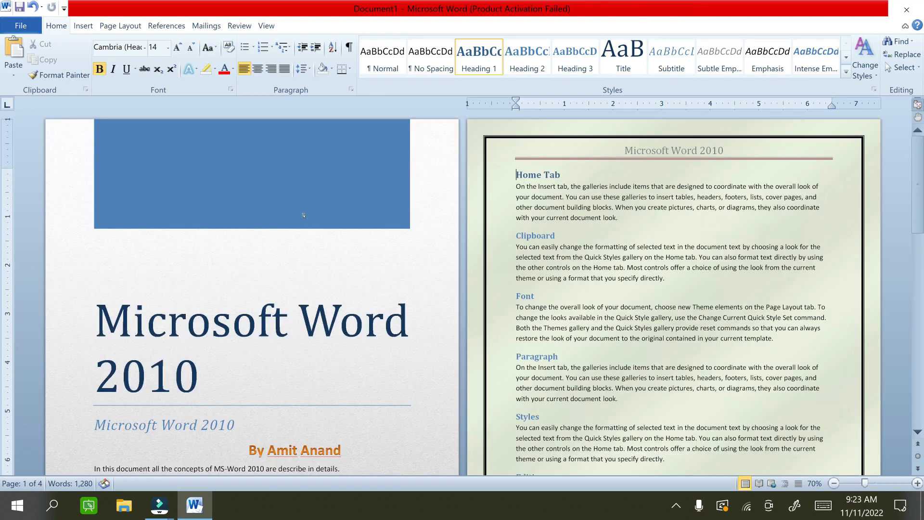
left_click(443, 150)
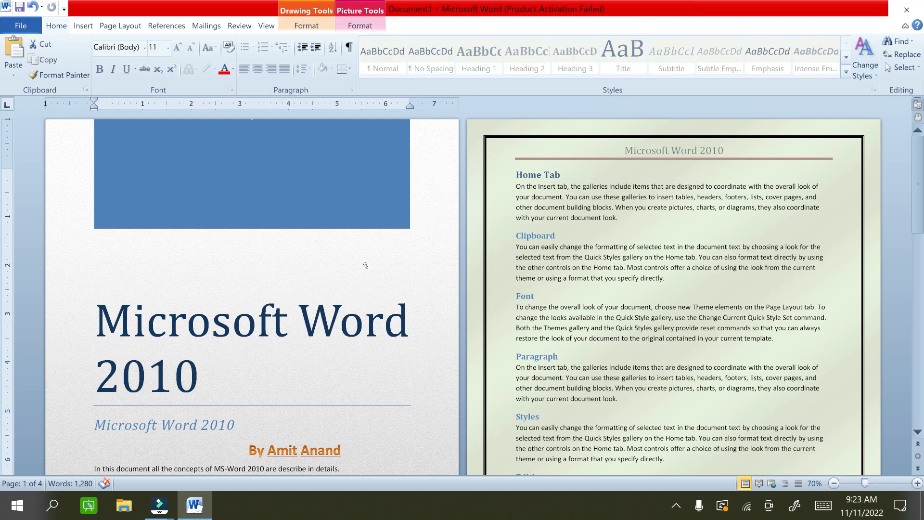
scroll(361, 268, "down", 10)
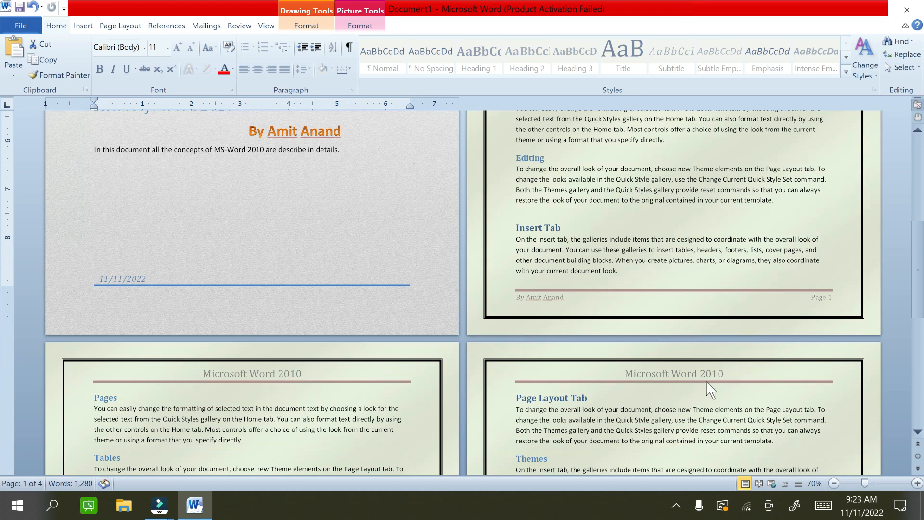
scroll(707, 388, "down", 4)
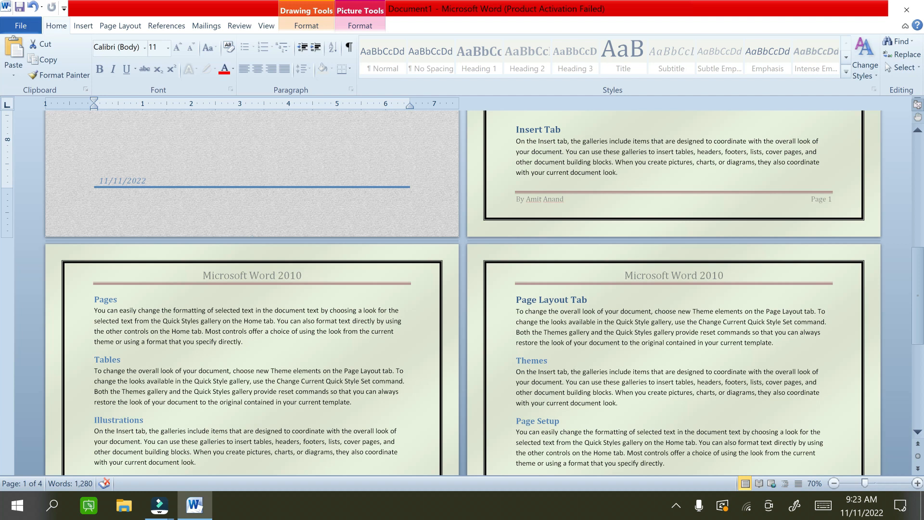
Open the header for editing on the fourth page and again on the second, returning to the body text each time
double_click(593, 283)
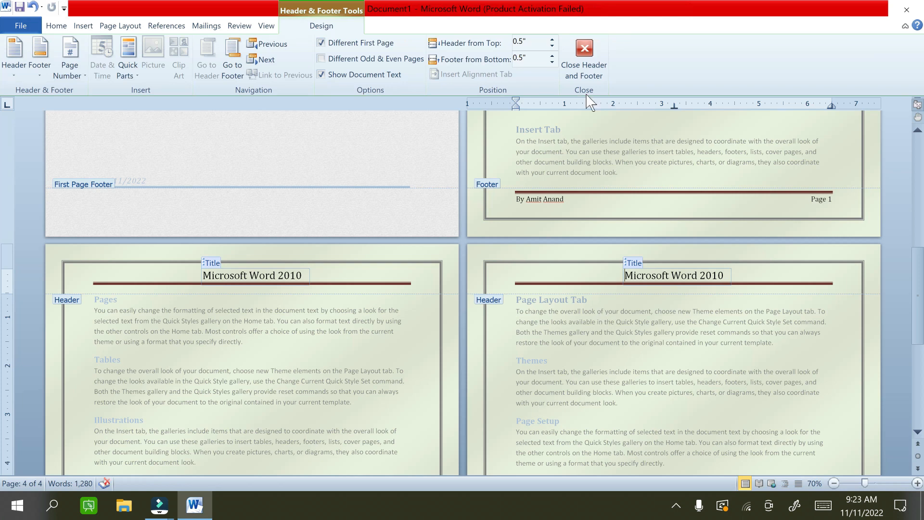
left_click(584, 68)
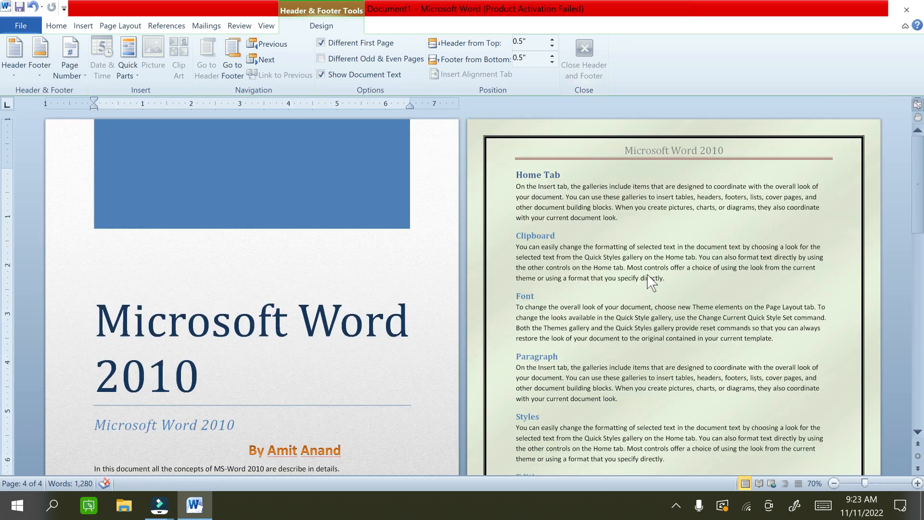
left_click(647, 273)
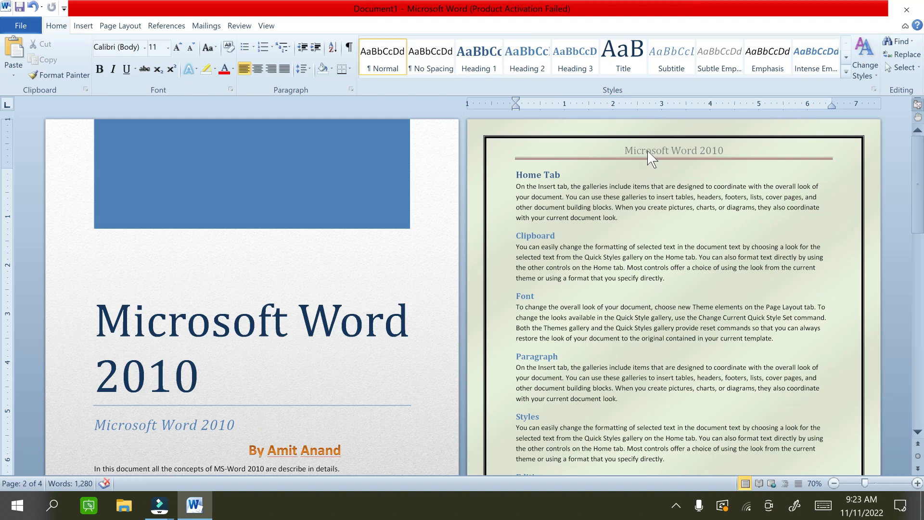
double_click(650, 156)
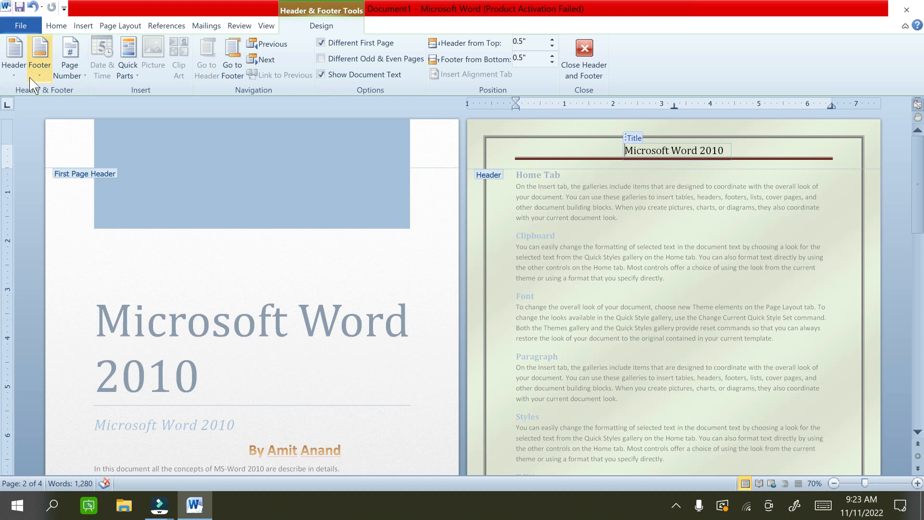
left_click(84, 27)
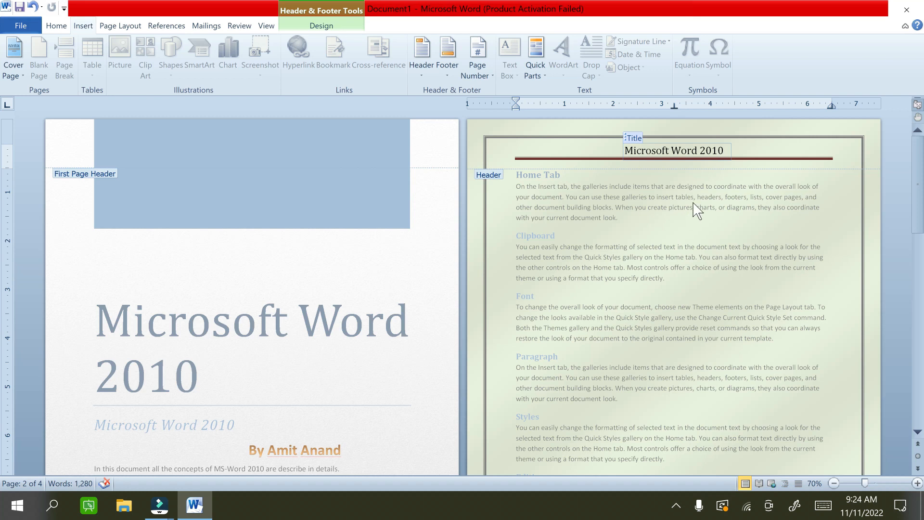
left_click(308, 29)
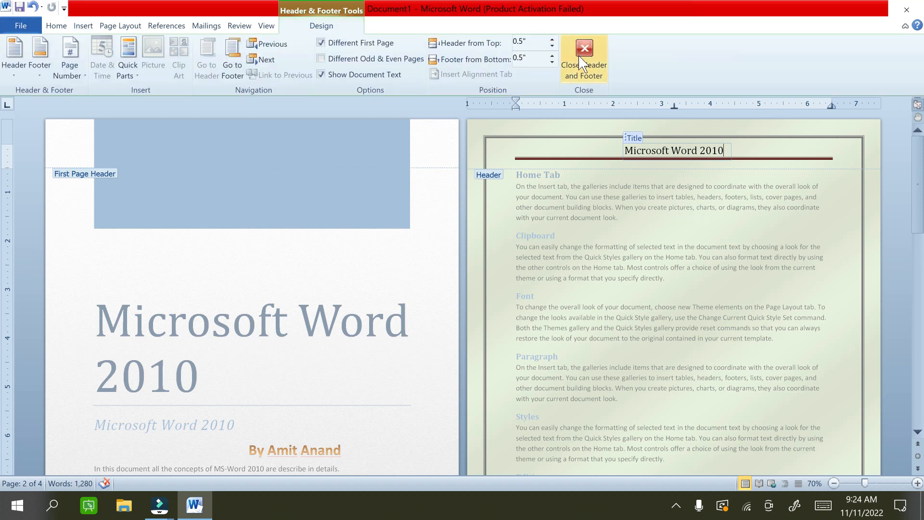
double_click(598, 197)
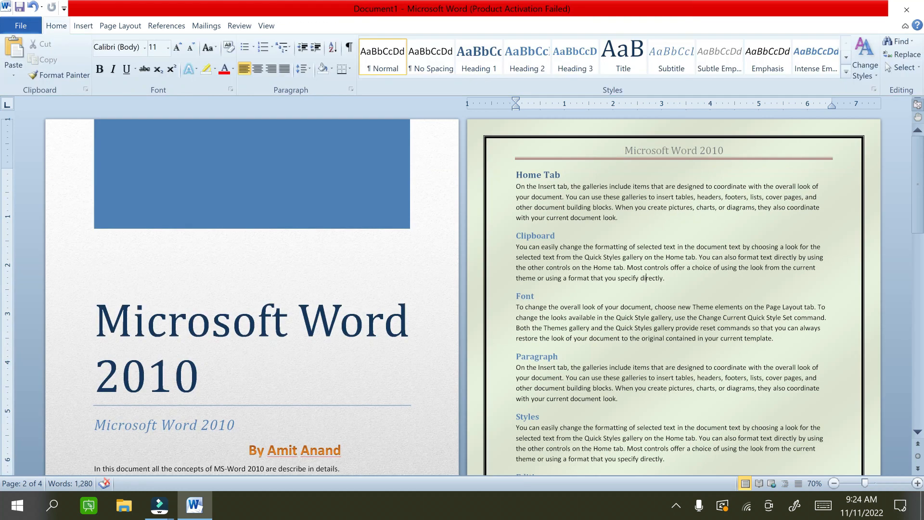
Insert the wtca picture from the logos folder under Photoshop Images\other on drive D into the Home Tab paragraph
left_click(558, 235)
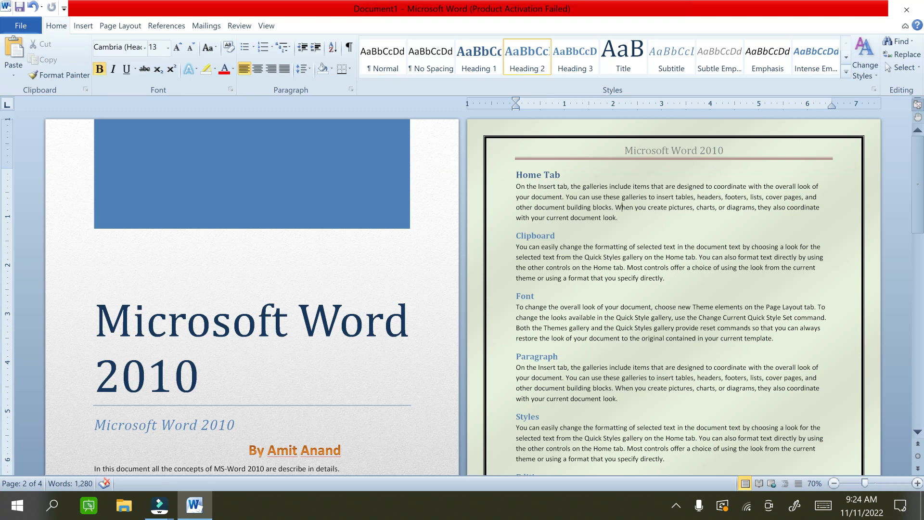
left_click(83, 26)
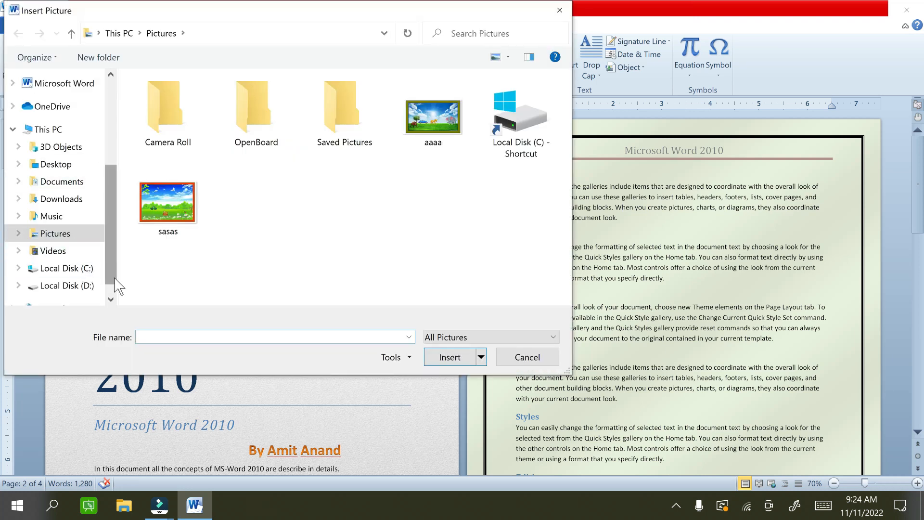
left_click(100, 288)
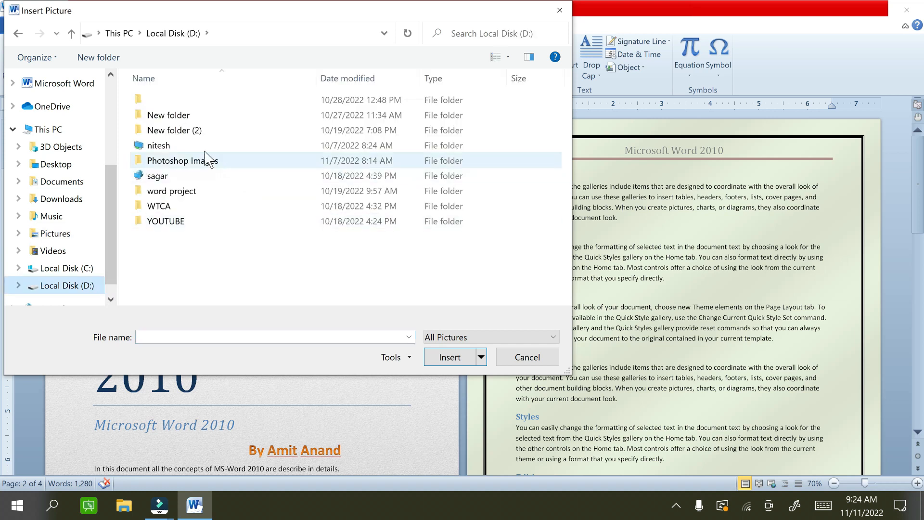
left_click(196, 163)
left_click(197, 164)
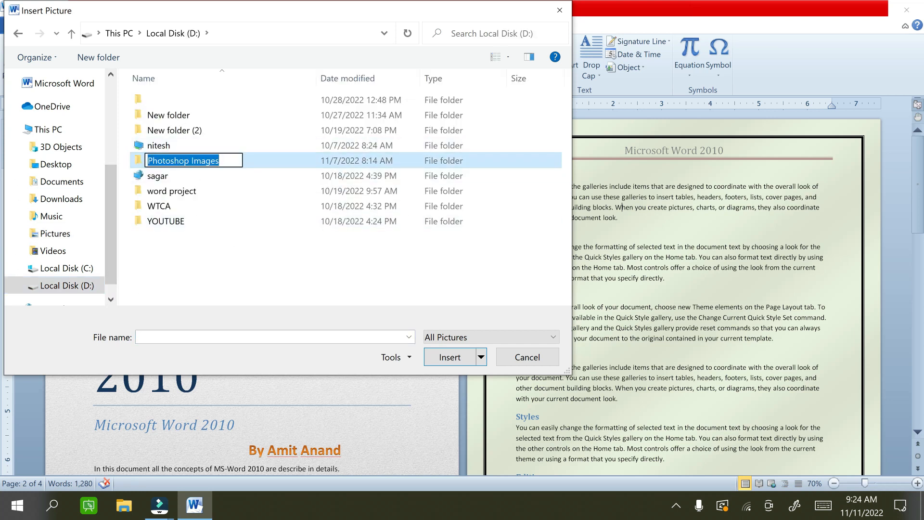
double_click(195, 166)
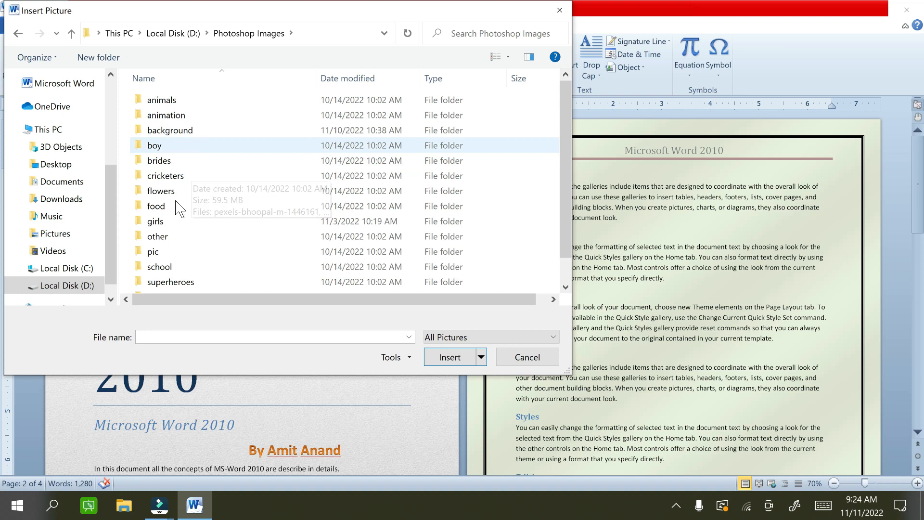
left_click(181, 232)
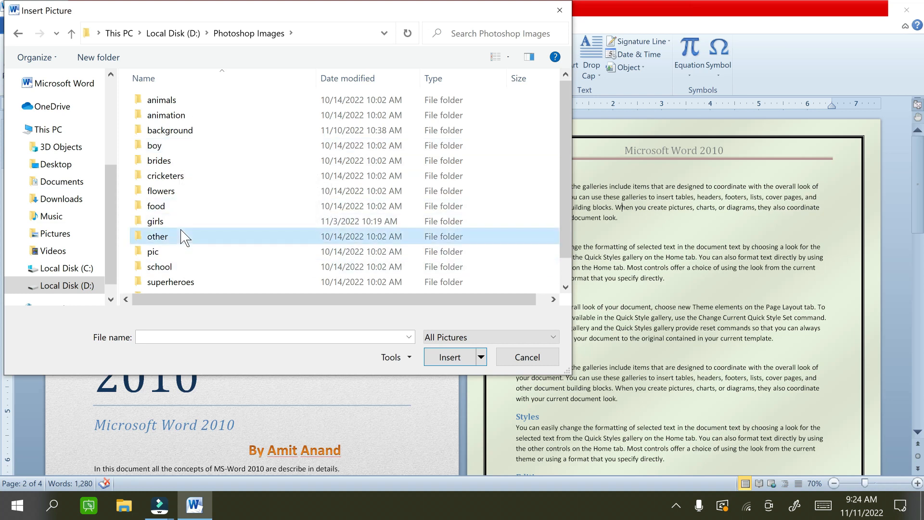
double_click(184, 236)
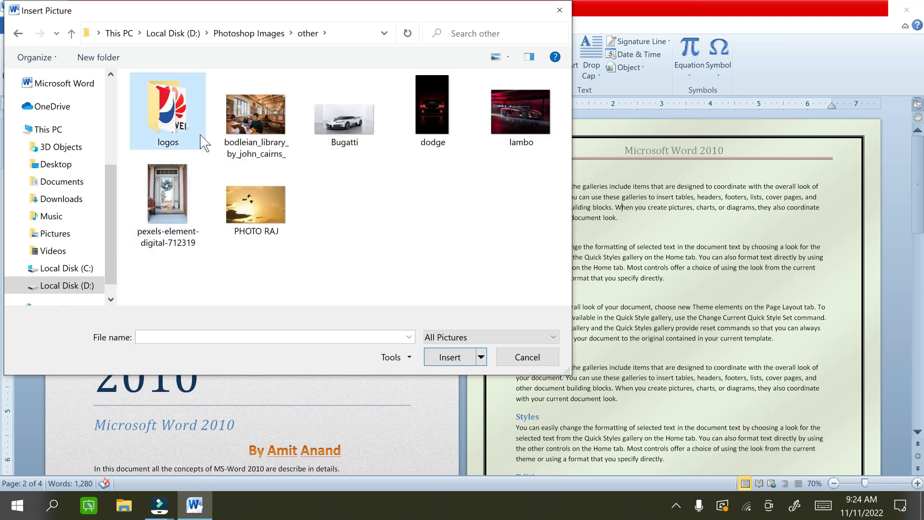
double_click(204, 146)
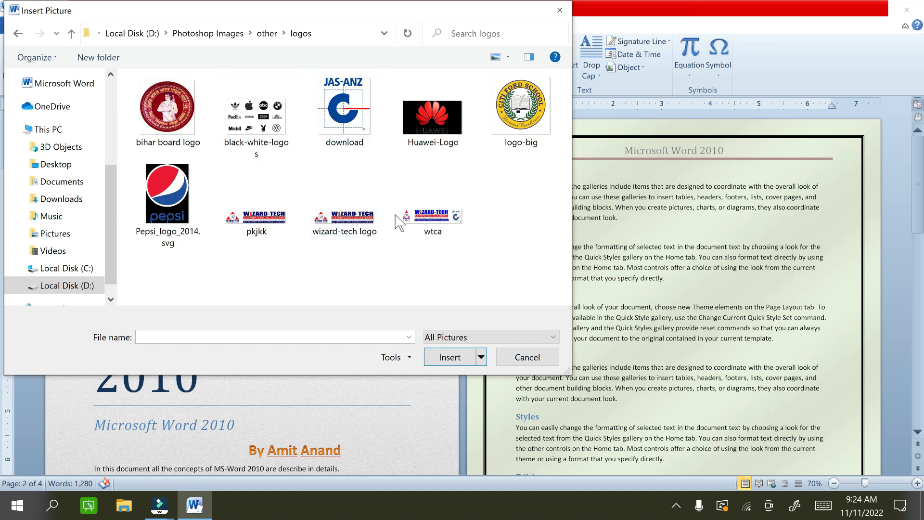
left_click(436, 226)
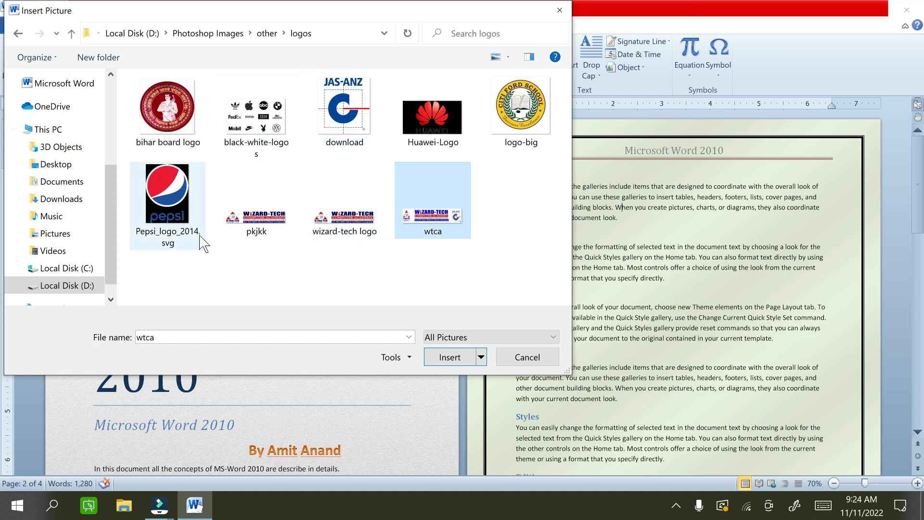
left_click(451, 356)
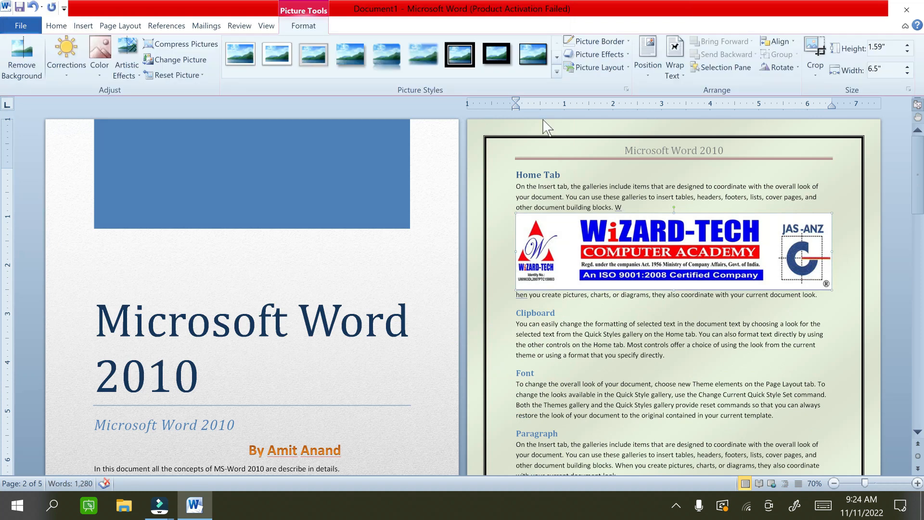
Try Square text wrapping on the inserted logo, shrink it to about 1.5" wide, and remove it from the paragraph
left_click(672, 77)
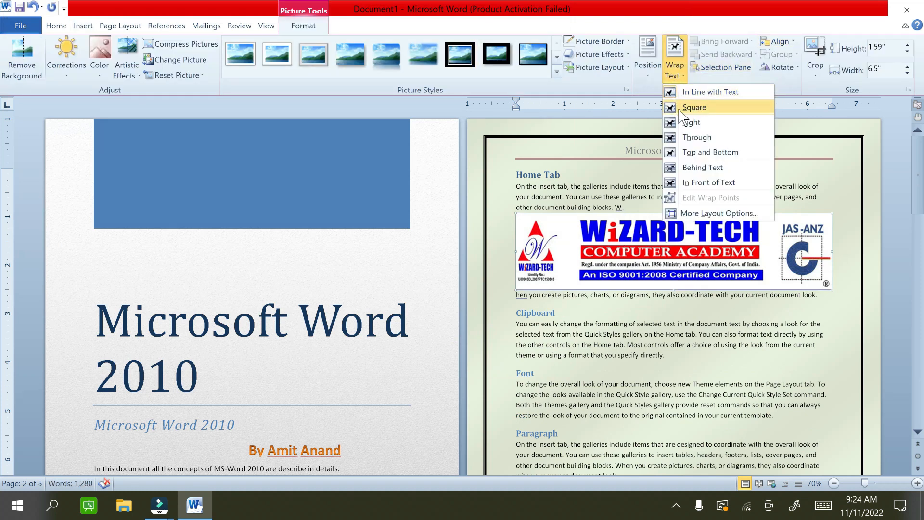
left_click(676, 104)
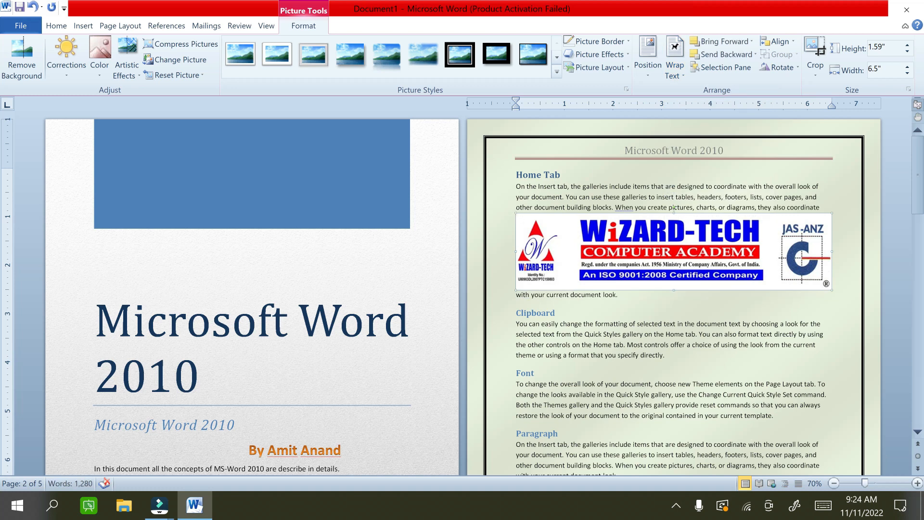
left_click_drag(516, 213, 708, 213)
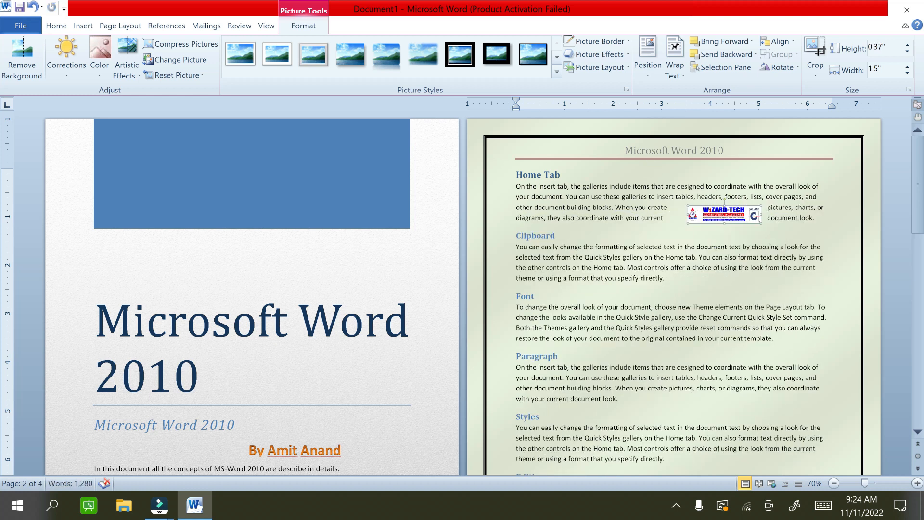
key("Delete")
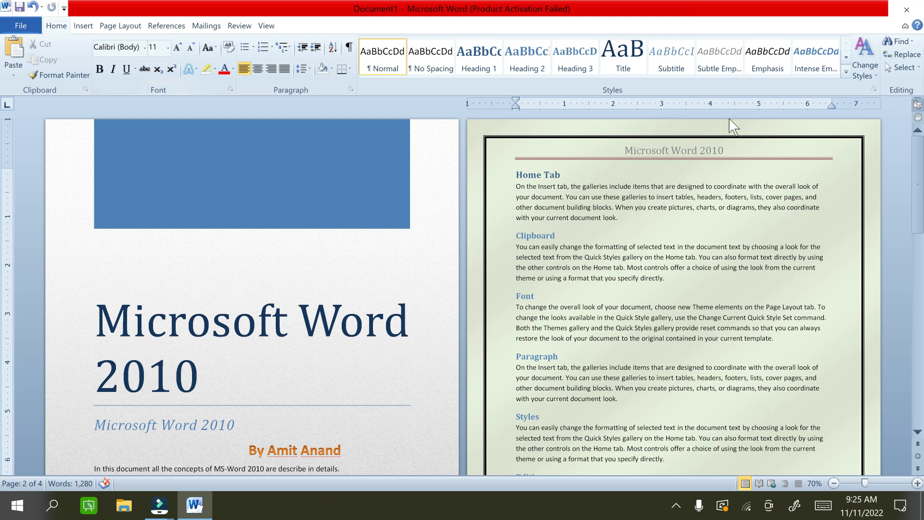
Open the second page's header for editing and place the cursor at the end of its title
double_click(562, 157)
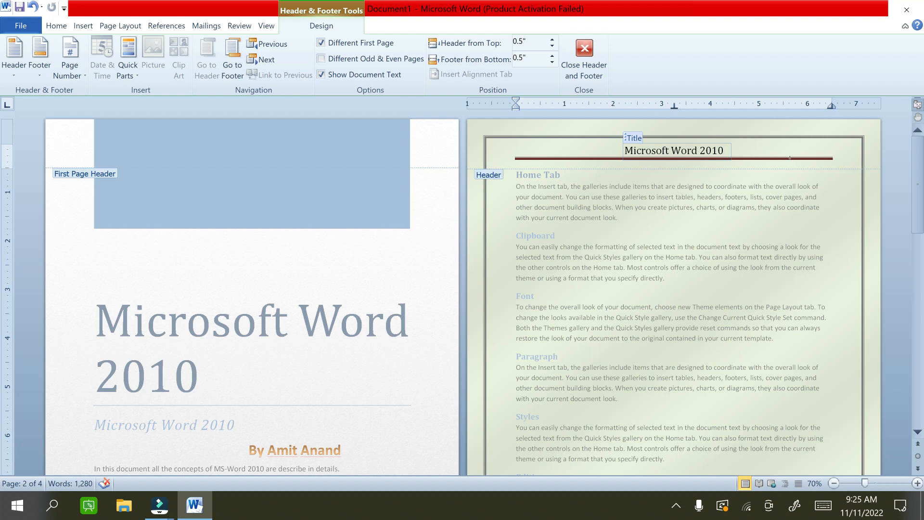
key("End")
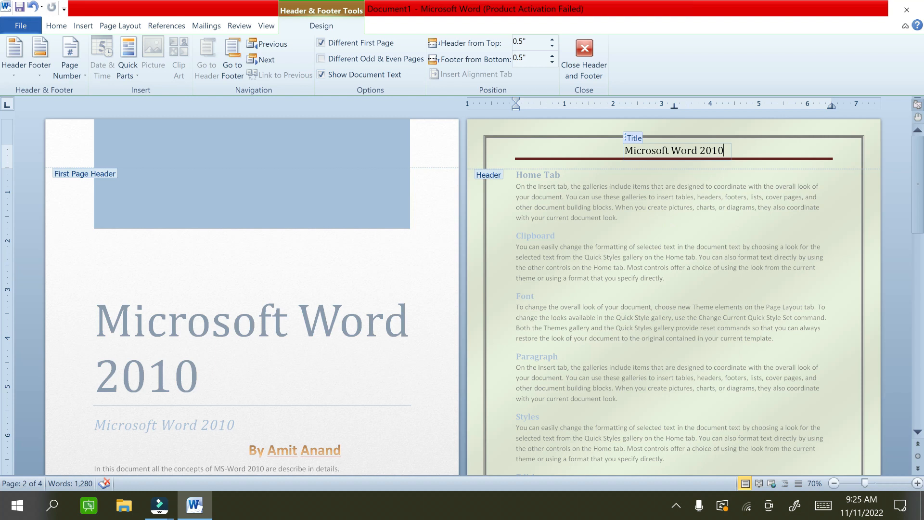
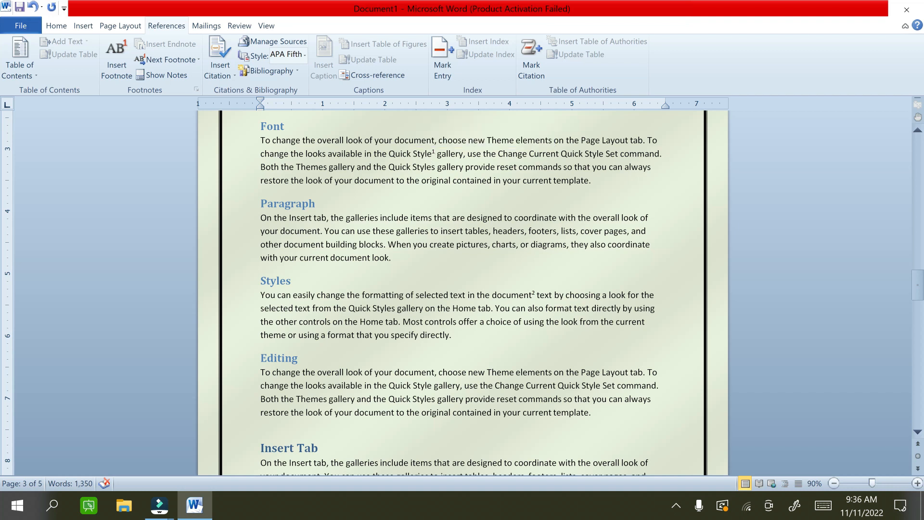
Insert an endnote within the word "controls" in the Styles paragraph and view its note area at the document's end
scroll(434, 153, "down", 3)
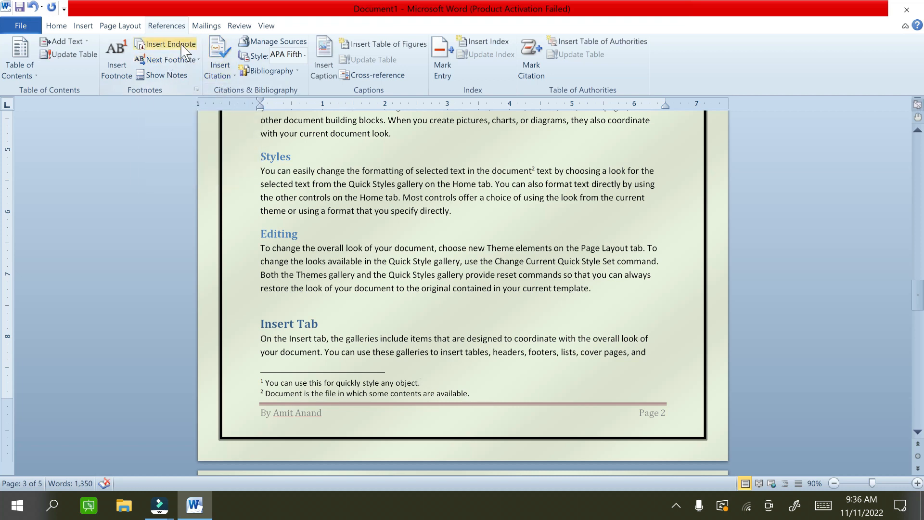
left_click(183, 49)
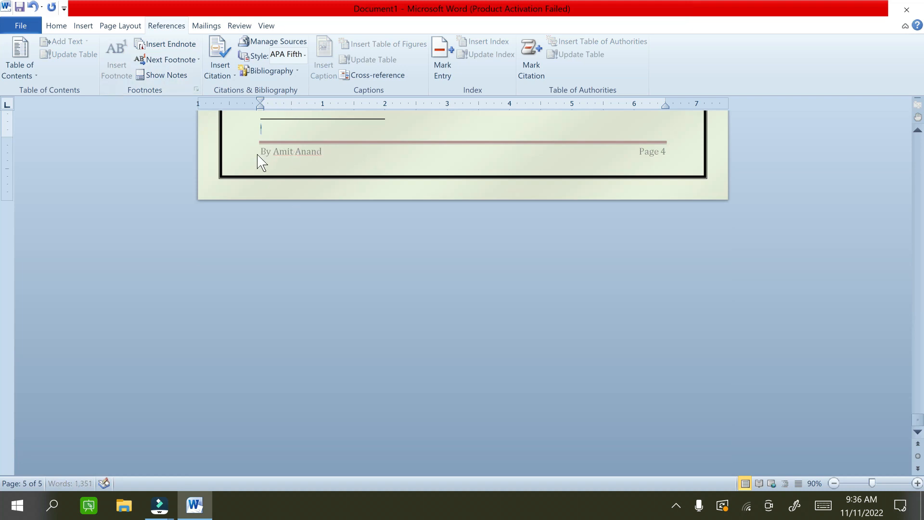
scroll(259, 161, "up", 7)
scroll(198, 139, "up", 1)
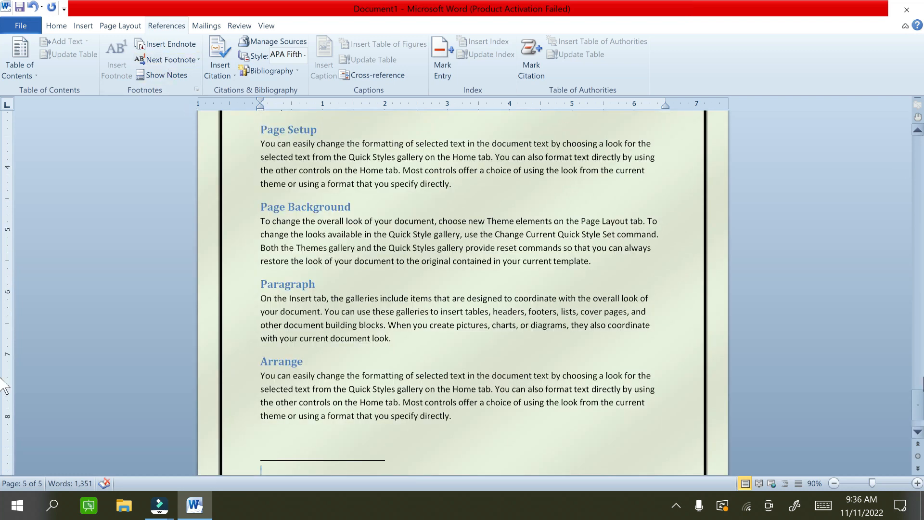
Return to the Home Tab page, place the cursor in "Quick Style" under Font, and step through the following footnote references
left_click_drag(918, 409, 917, 262)
key("ctrl+Home")
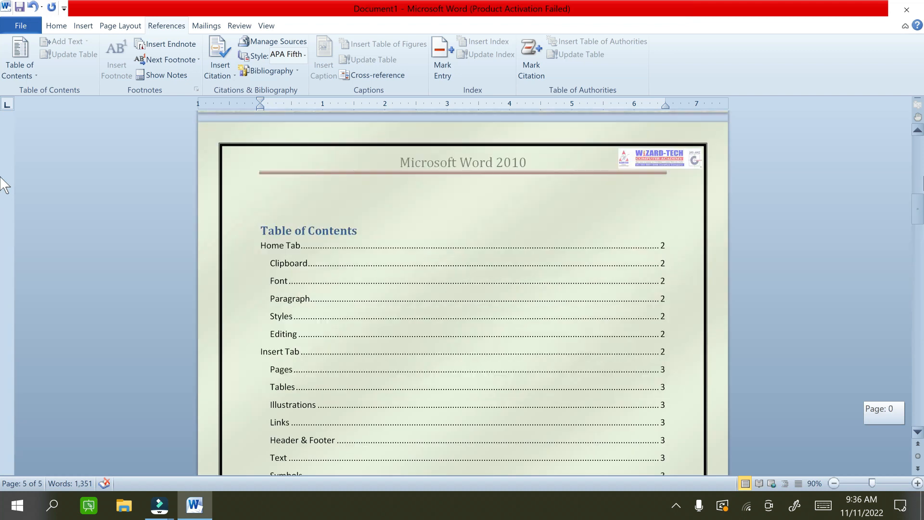
key("Page_Down")
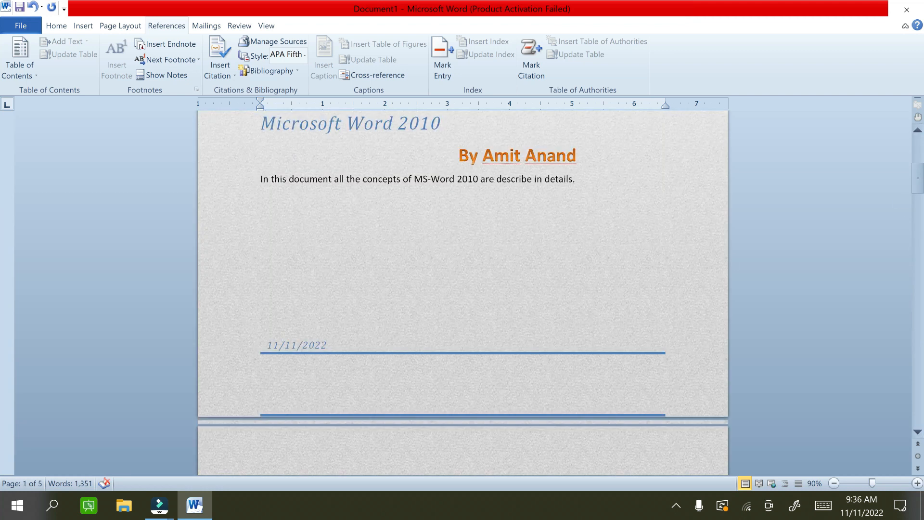
scroll(462, 289, "down", 6)
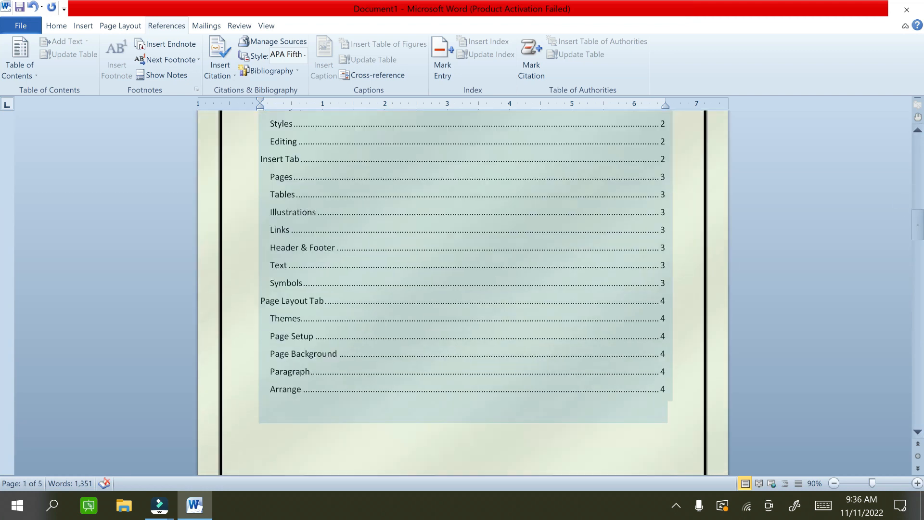
scroll(462, 289, "down", 7)
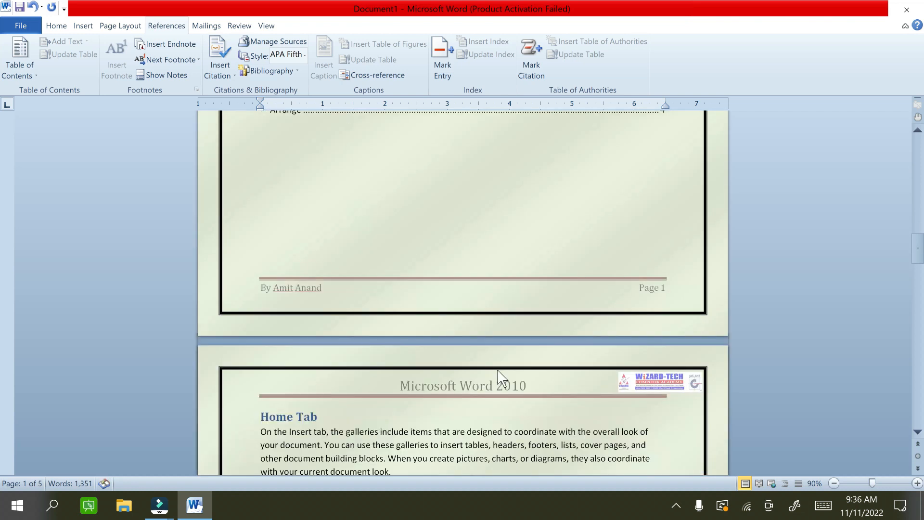
left_click(425, 382)
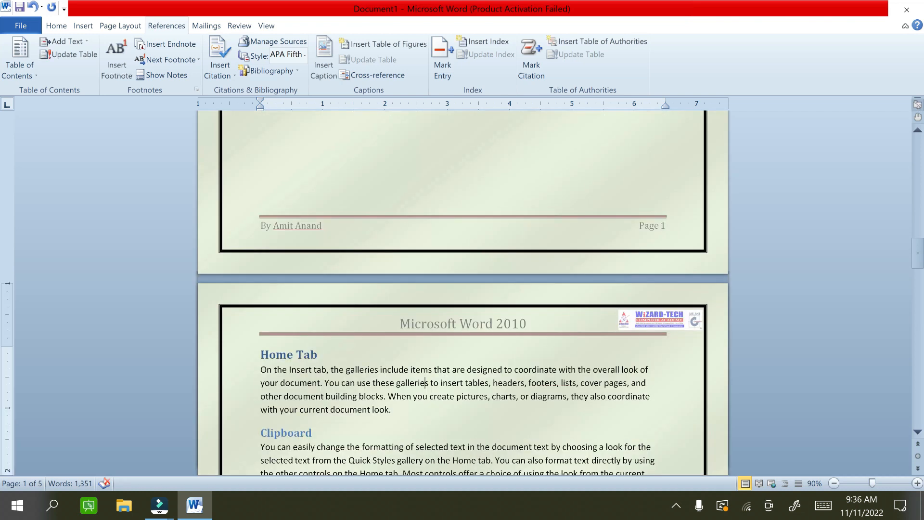
scroll(462, 288, "down", 3)
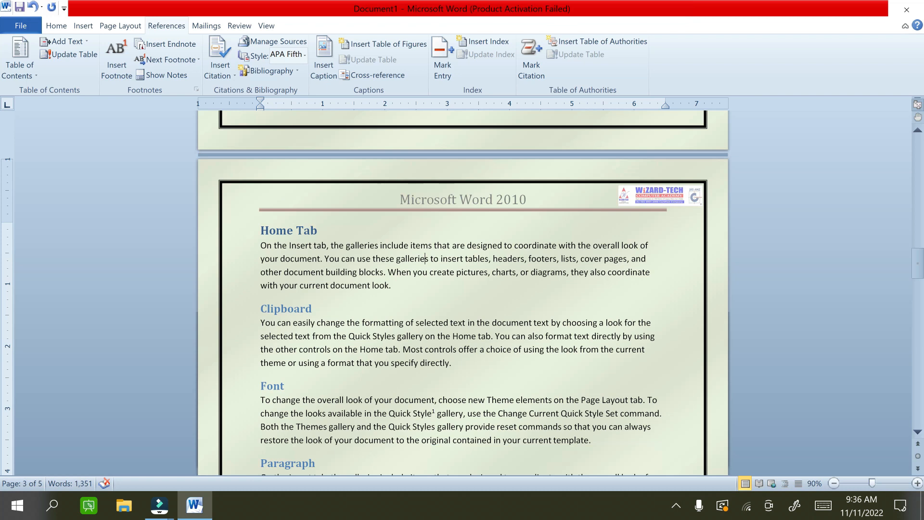
left_click(411, 413)
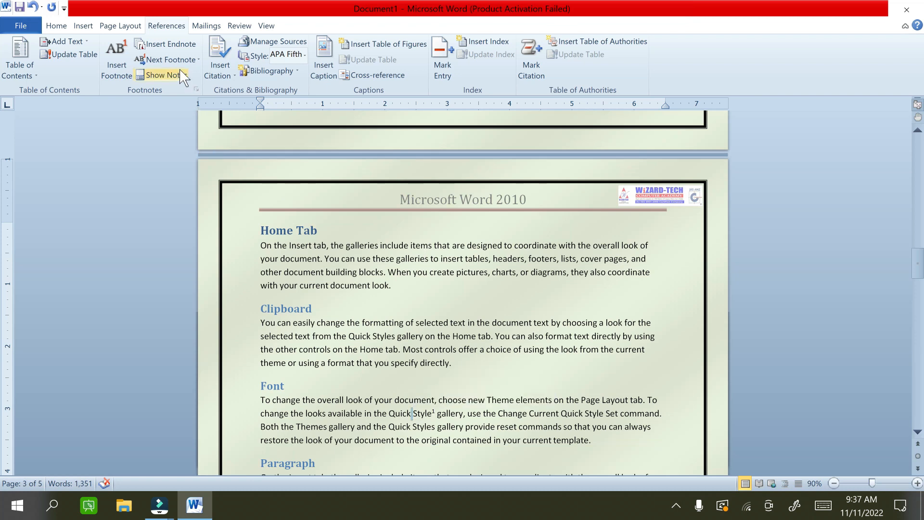
left_click(164, 60)
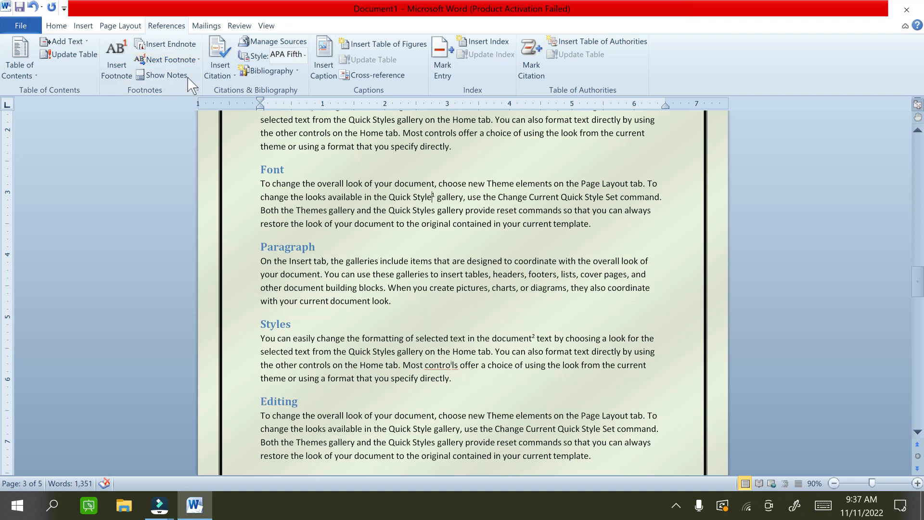
left_click(166, 60)
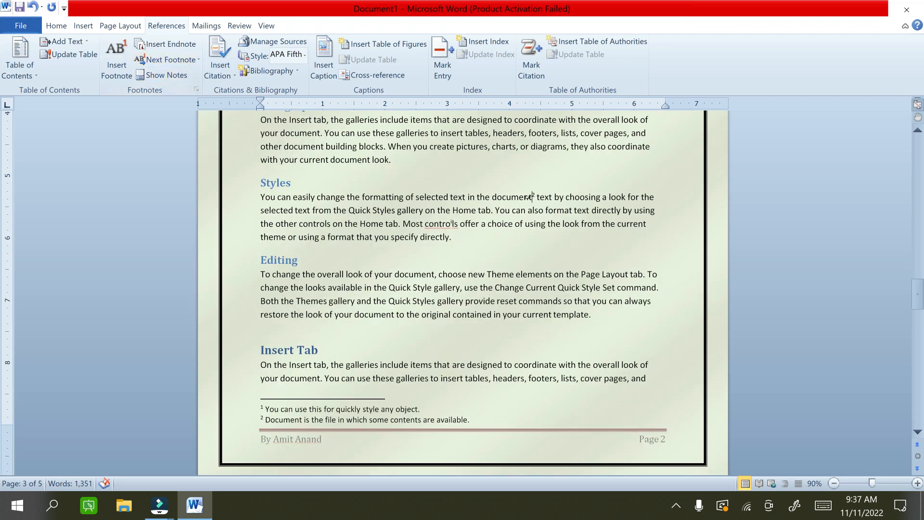
Go to the next endnote reference in the Styles paragraph
mouse_move(528, 197)
left_click(183, 65)
left_click(199, 60)
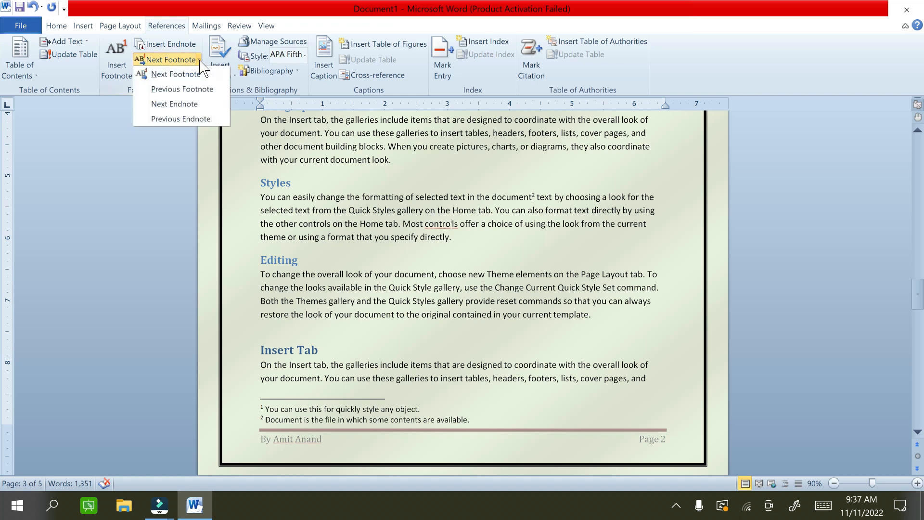
left_click(200, 106)
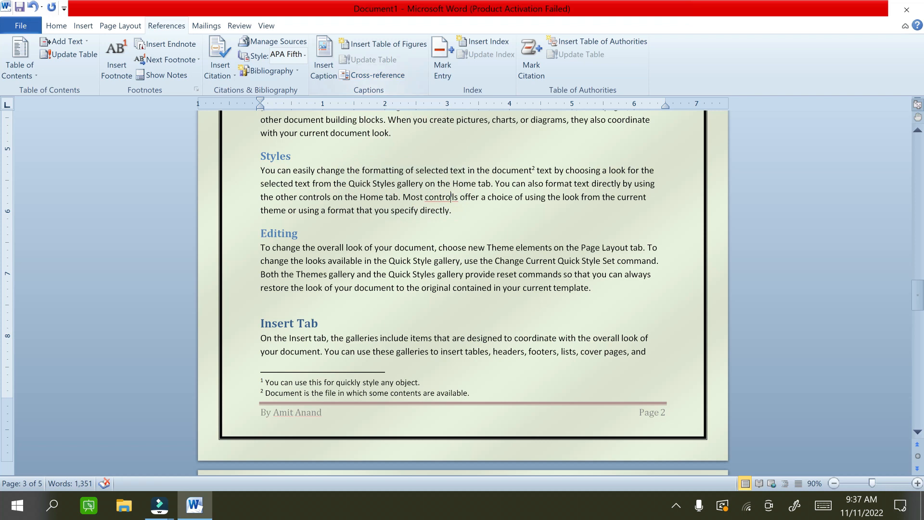
Capture the Home tab ribbon as a screen snip and paste it on a new line below the Home Tab introduction paragraph
scroll(463, 289, "up", 8)
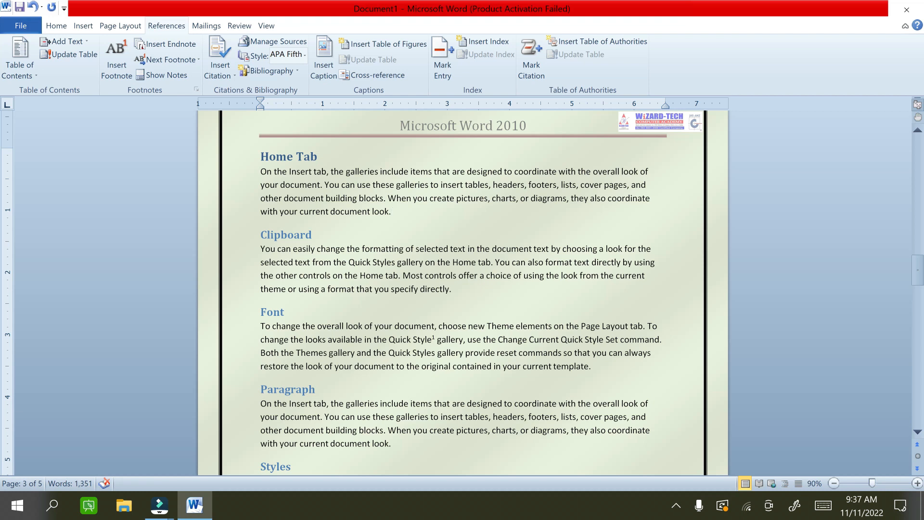
key("Return")
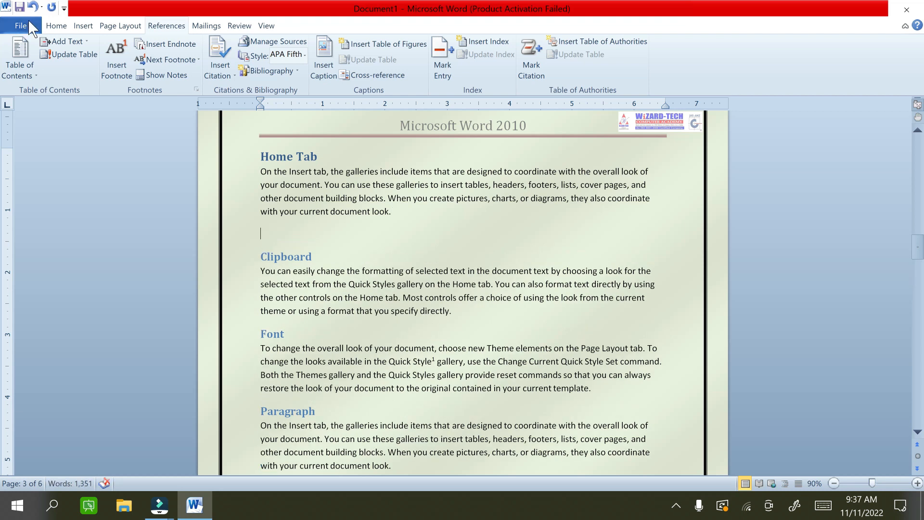
left_click(56, 25)
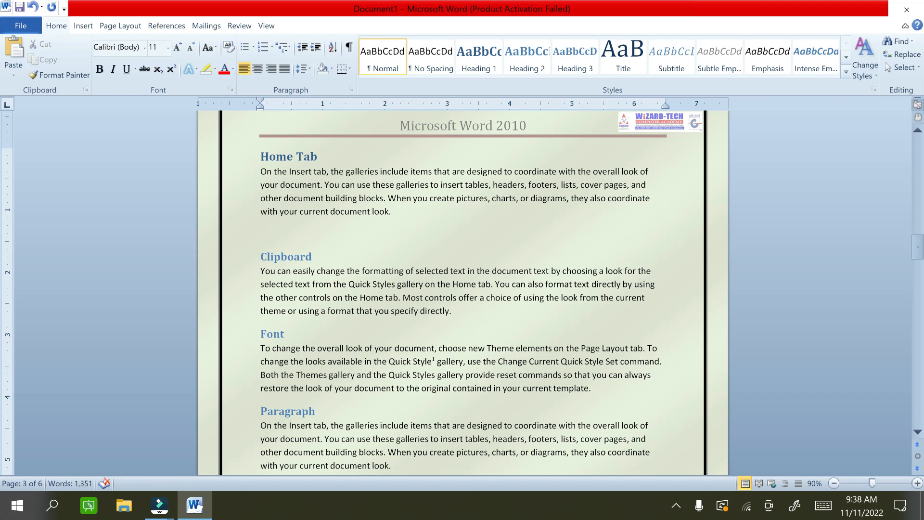
key("super+shift+s")
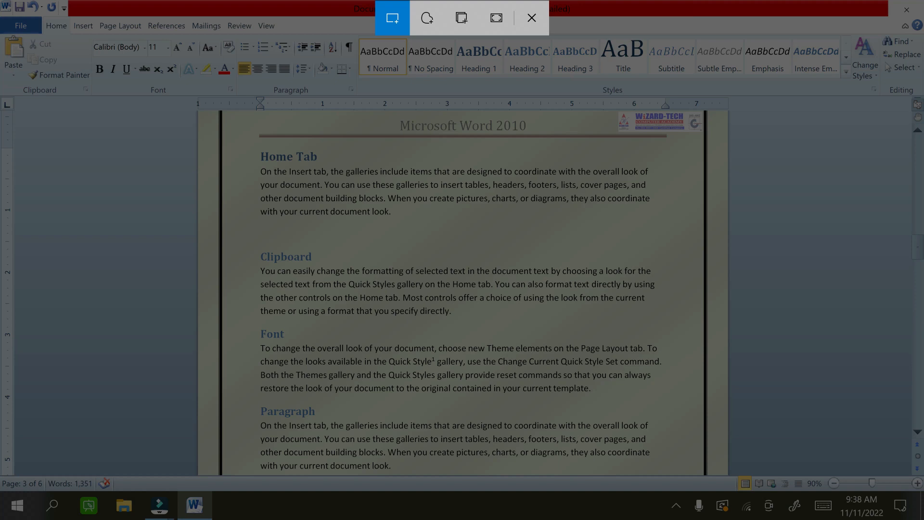
left_click_drag(2, 16, 923, 95)
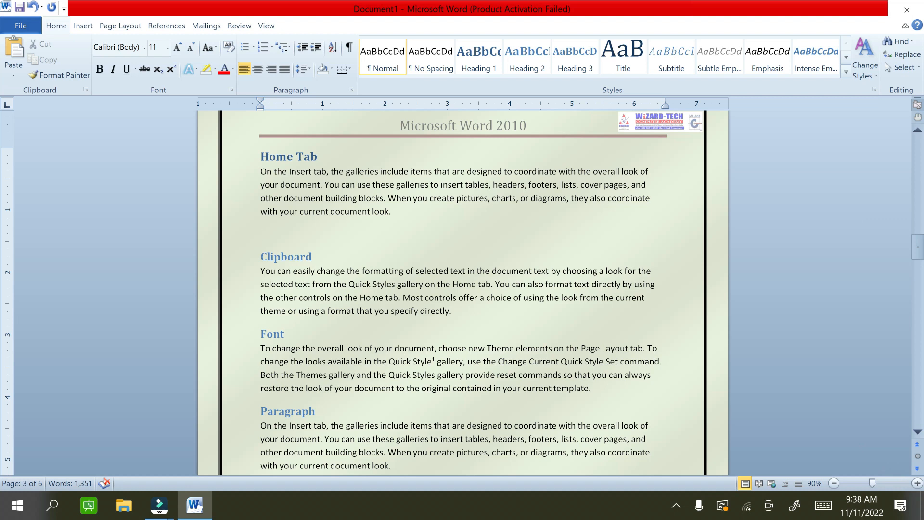
left_click(16, 57)
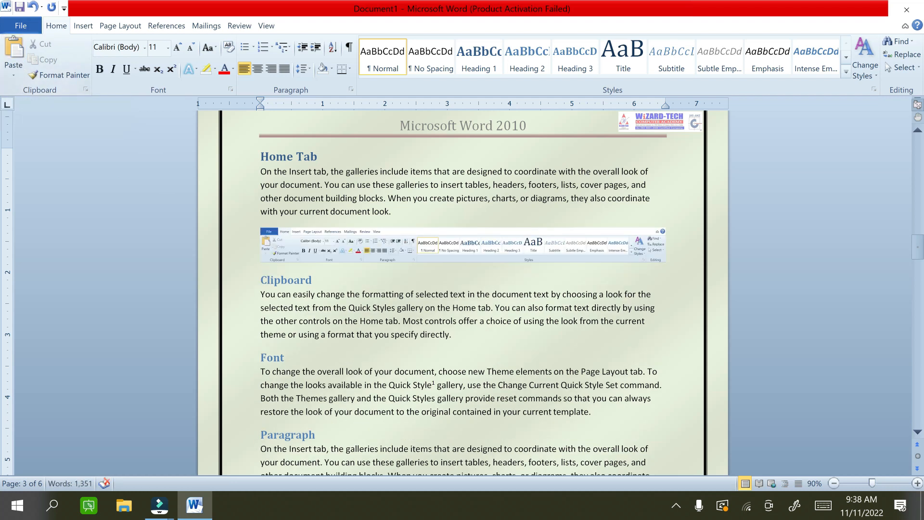
Give the pasted ribbon picture a black border and stretch its height to about 0.68"
left_click(416, 242)
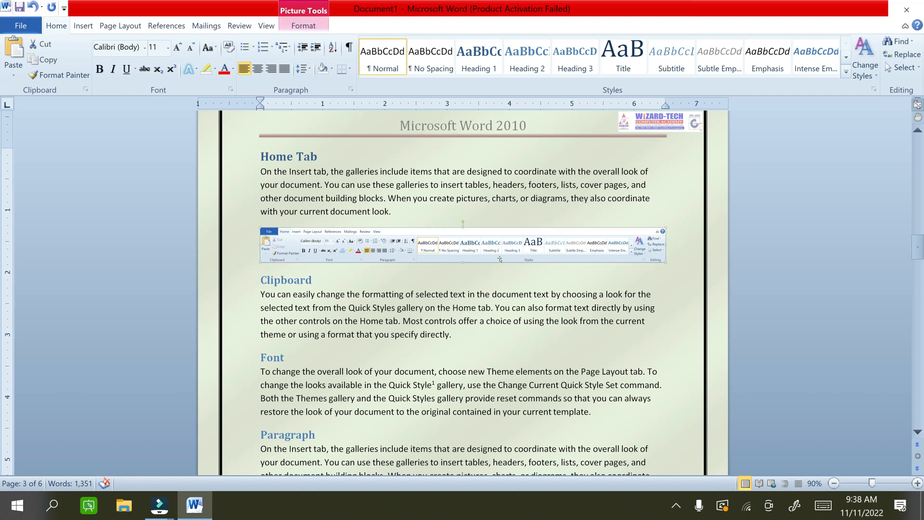
left_click(307, 29)
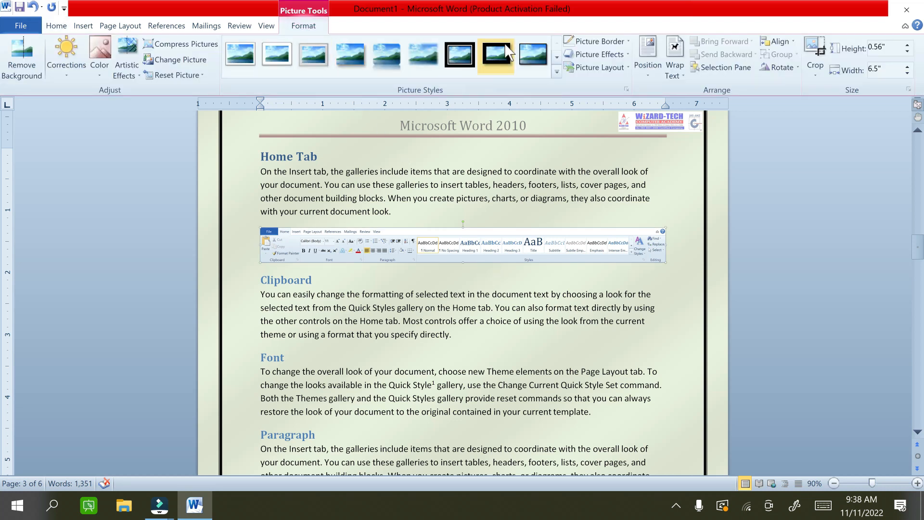
left_click(595, 41)
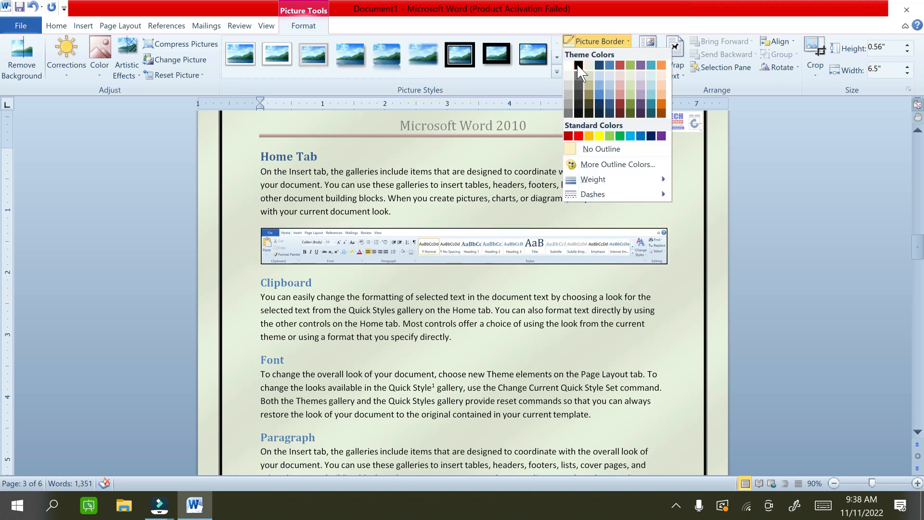
left_click(576, 63)
left_click(567, 212)
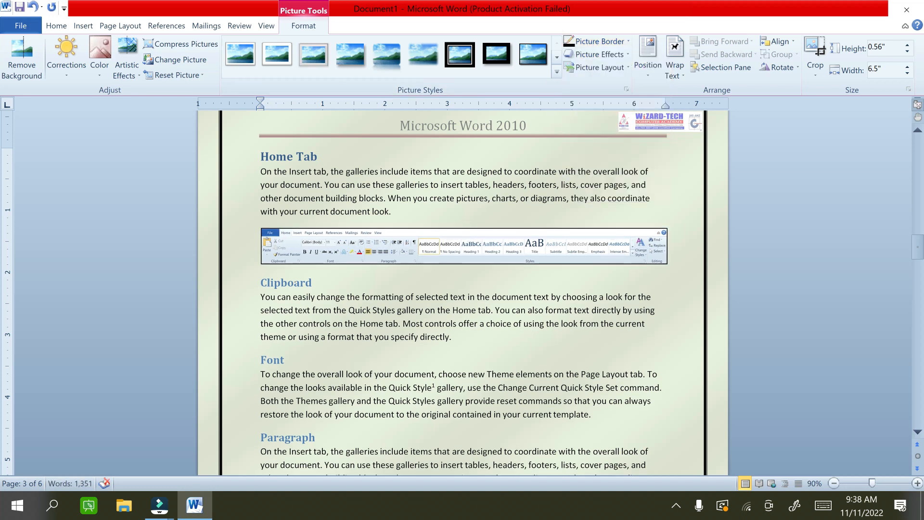
left_click(460, 238)
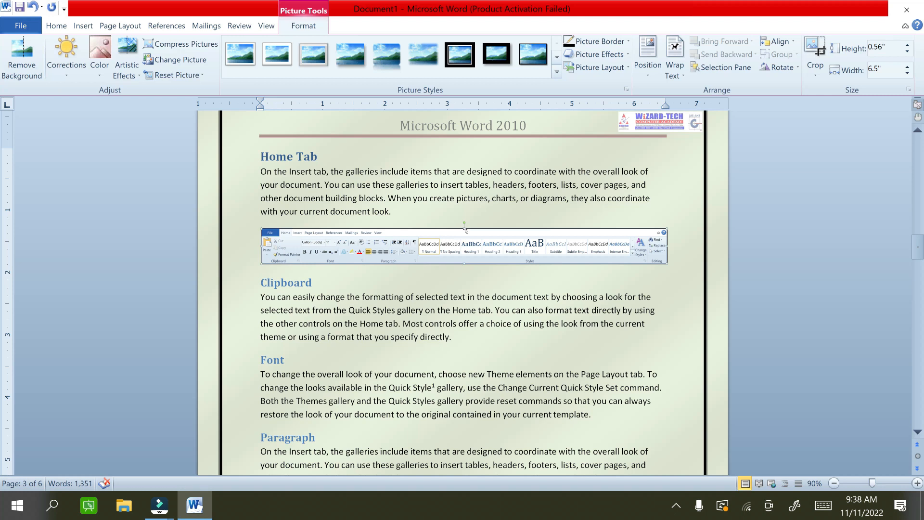
left_click_drag(463, 228, 465, 228)
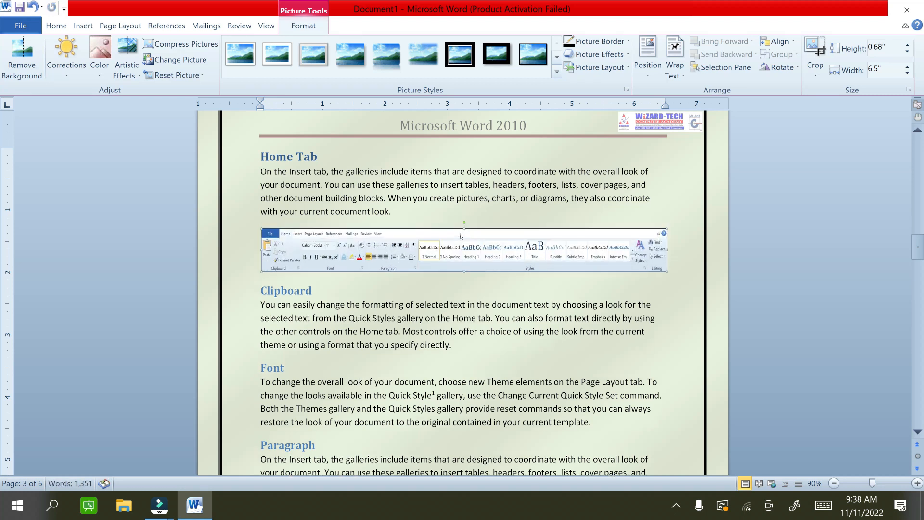
Capture the ribbon's Clipboard group as a screen snip, paste it after the Clipboard paragraph, and select the picture
left_click(418, 304)
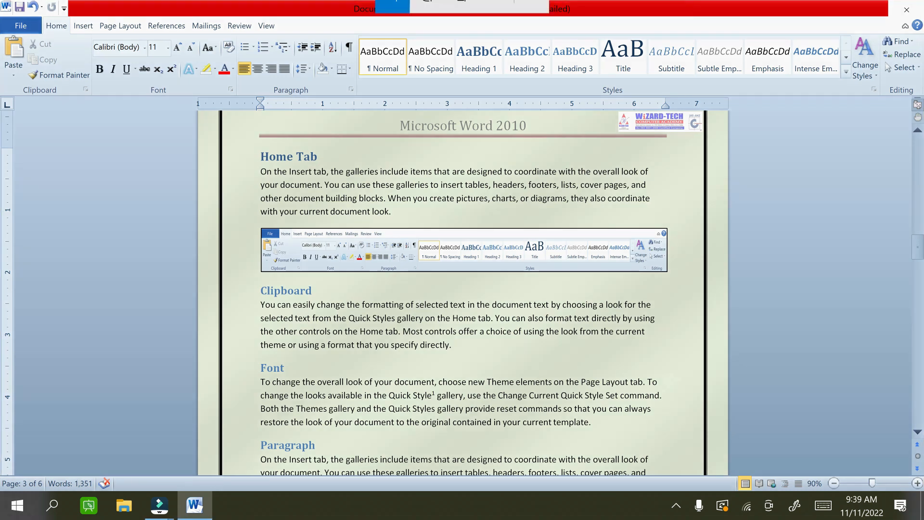
key("super+shift+s")
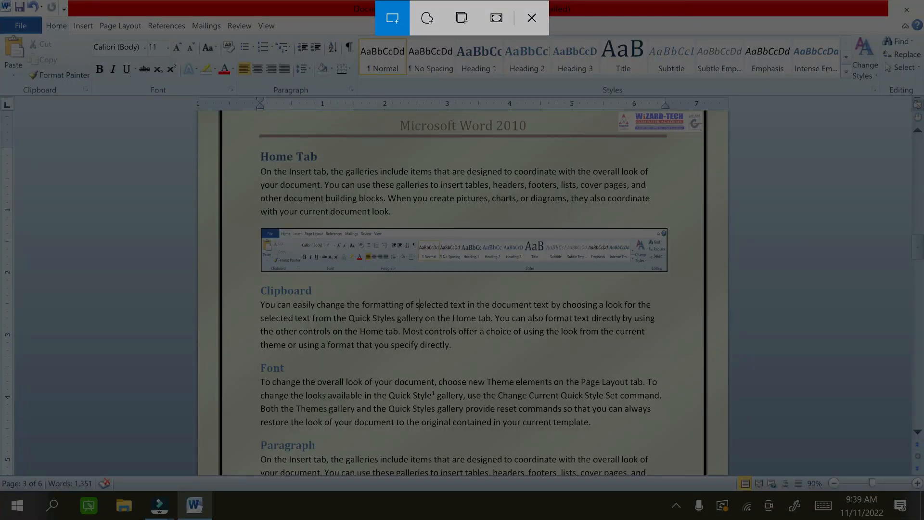
left_click_drag(0, 32, 69, 63)
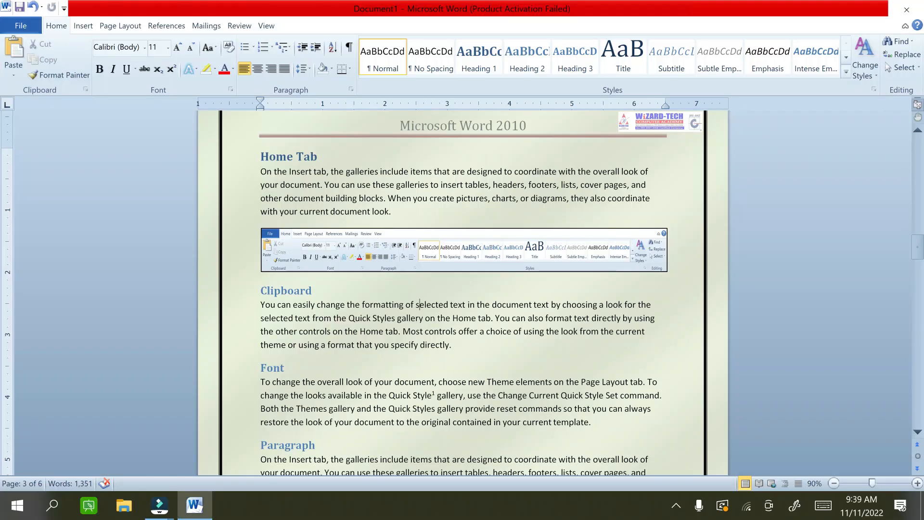
left_click(16, 50)
left_click(339, 378)
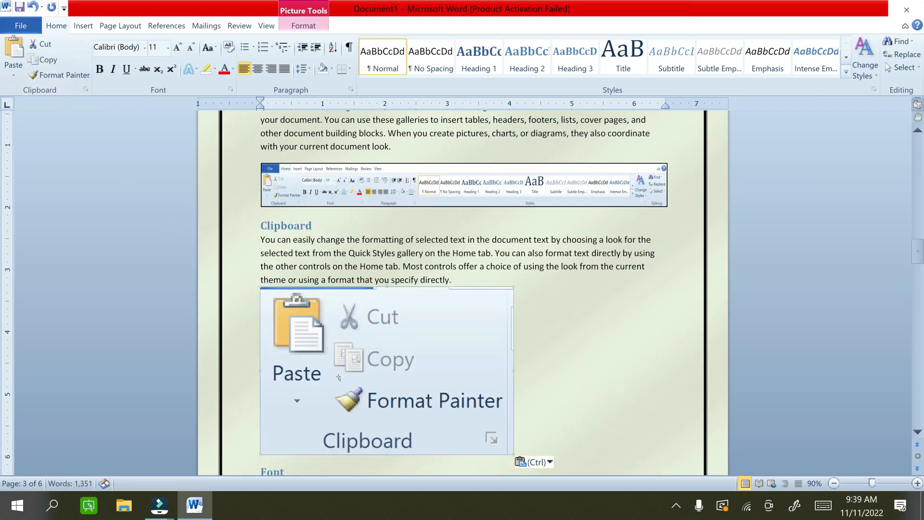
Give the Clipboard group picture a black border and square text wrapping
left_click(304, 26)
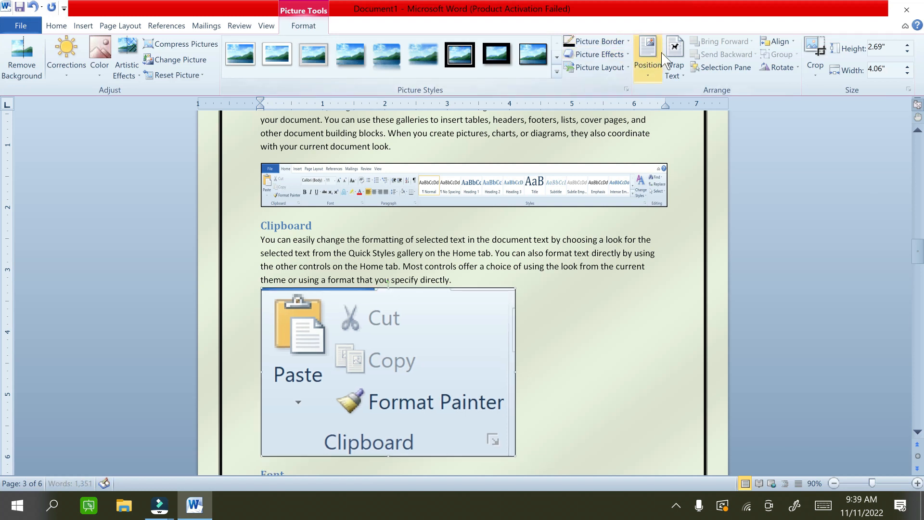
left_click(674, 70)
left_click(695, 106)
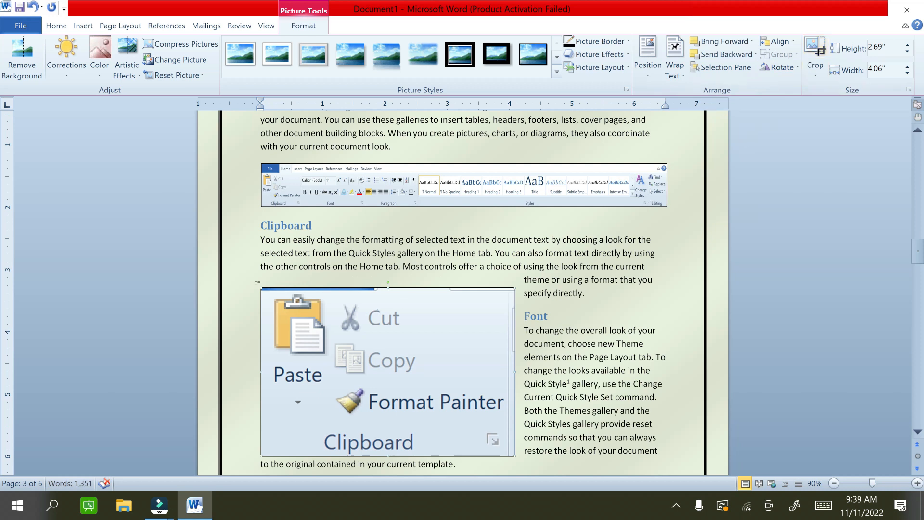
left_click_drag(262, 287, 409, 458)
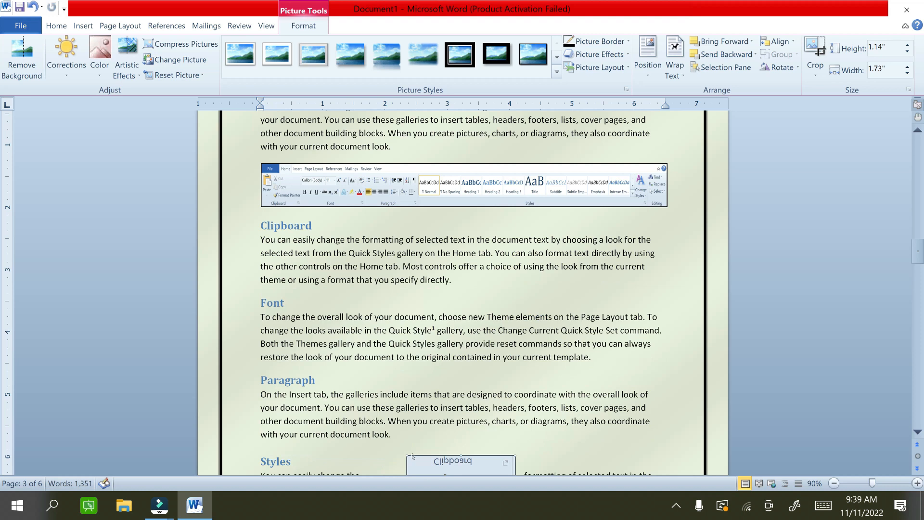
scroll(437, 441, "down", 2)
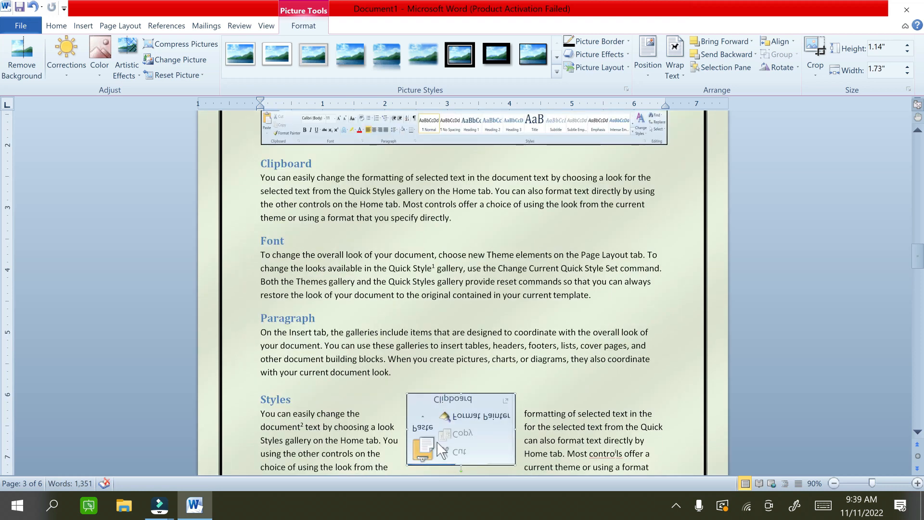
key("ctrl+z")
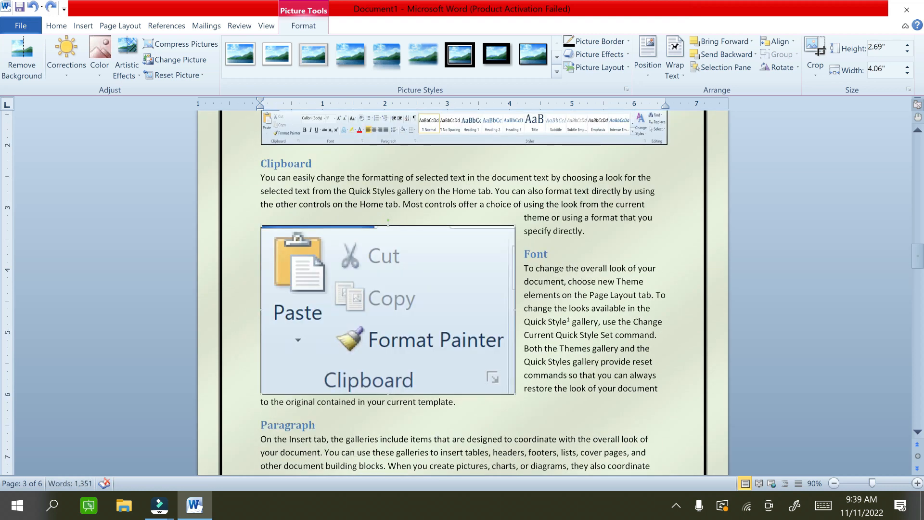
Shrink the Clipboard group picture to about 0.87" by 1.31" and move it to the right side of the Clipboard paragraph
left_click_drag(515, 394, 343, 280)
left_click_drag(275, 252, 617, 201)
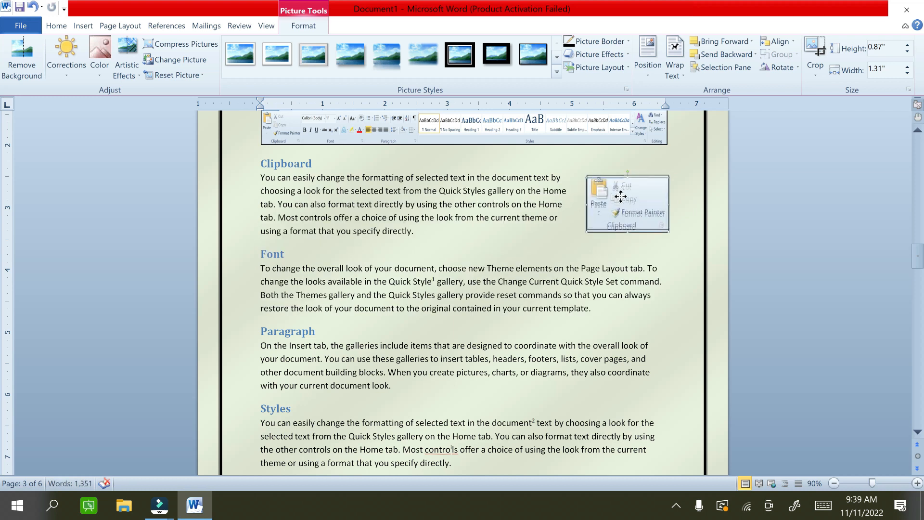
key("Up")
left_click(491, 204)
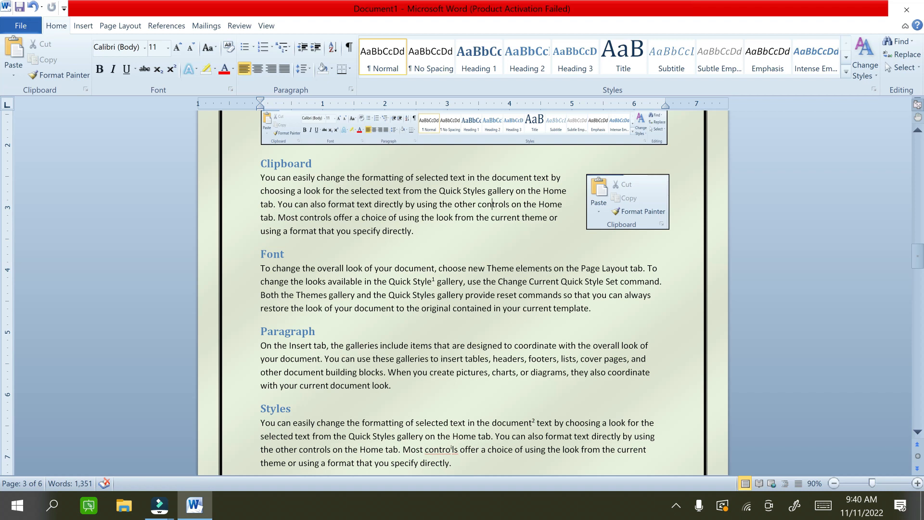
Justify all the text in the document
key("ctrl+a")
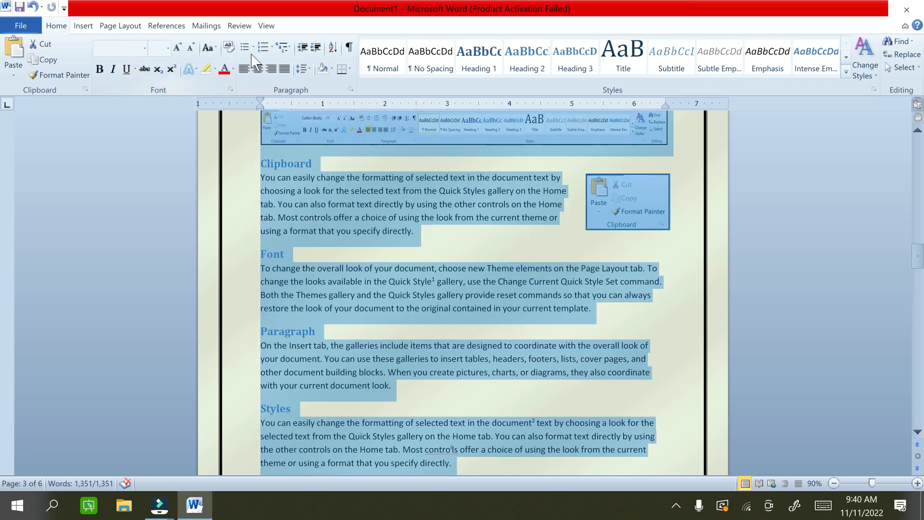
left_click(284, 68)
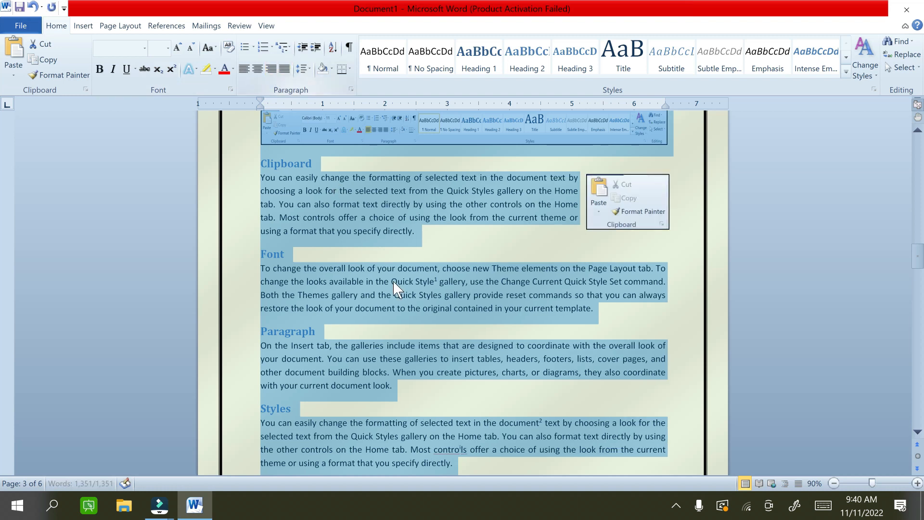
left_click(456, 332)
Nudge the Clipboard group picture slightly upward to line it up with its paragraph
left_click(615, 207)
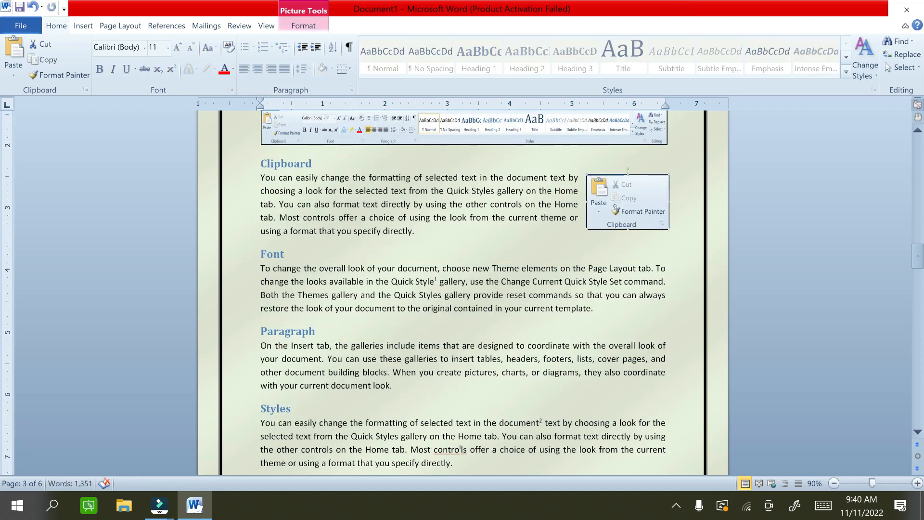
key("Up")
key("Up")
key("Up")
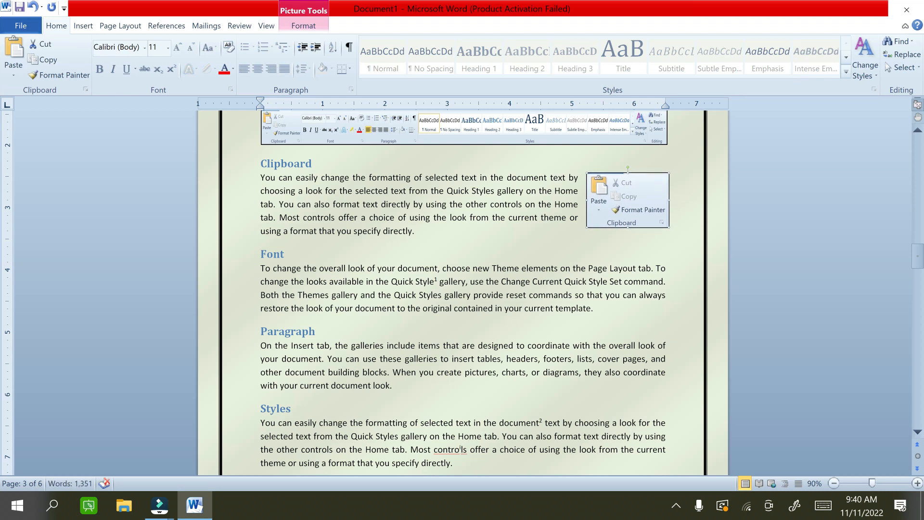
Place a screenshot of the Font group at the right of the Font section, with a black border and wrapped text
left_click(525, 294)
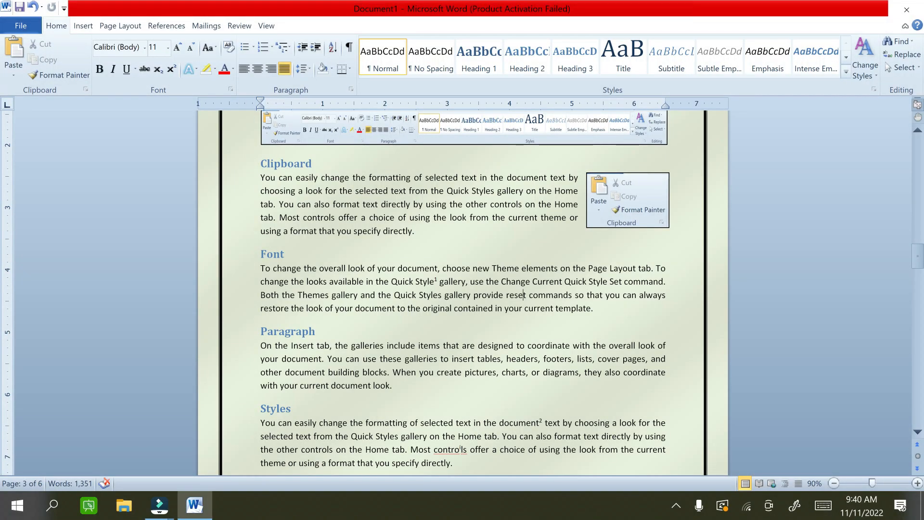
key("ctrl+v")
left_click_drag(525, 421, 501, 288)
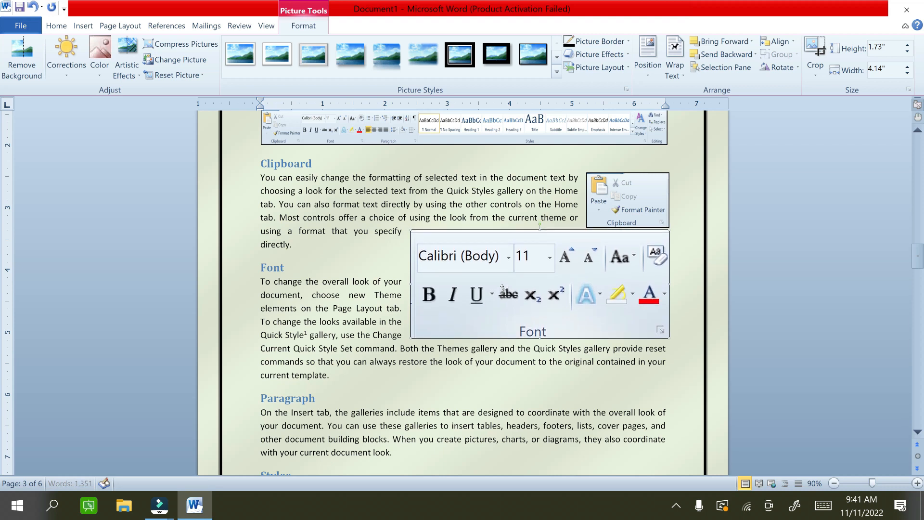
Shrink the Font group picture to about 0.87" by 2.07" and align it at the right of the Font paragraph
key("ctrl+Down")
key("ctrl+Down")
key("ctrl+Down")
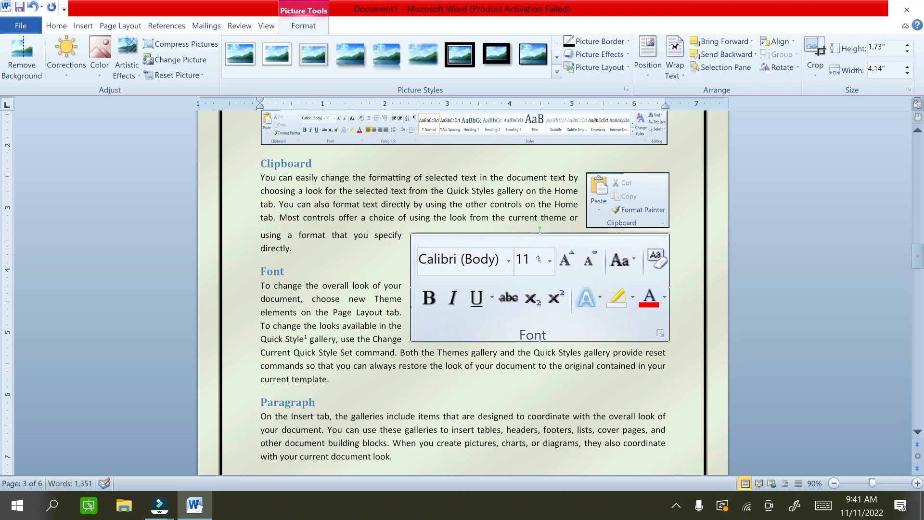
left_click_drag(412, 235, 546, 289)
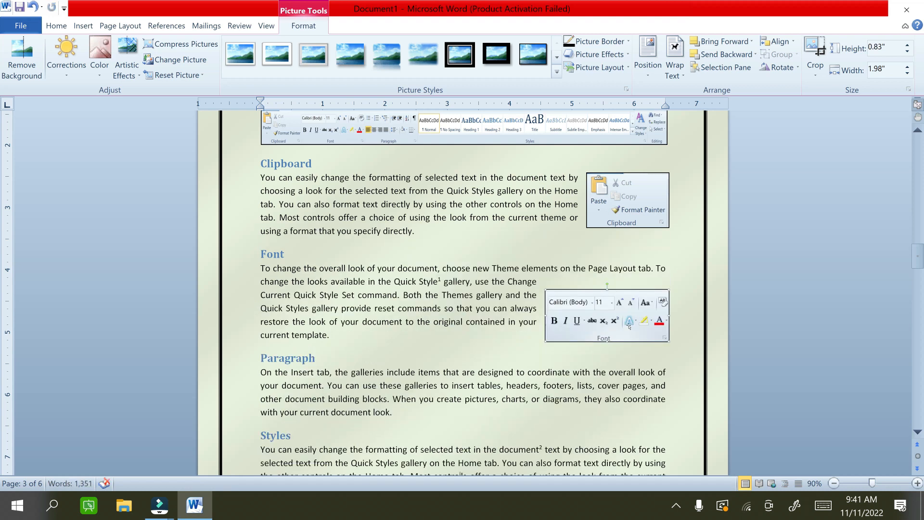
left_click_drag(629, 321, 587, 302)
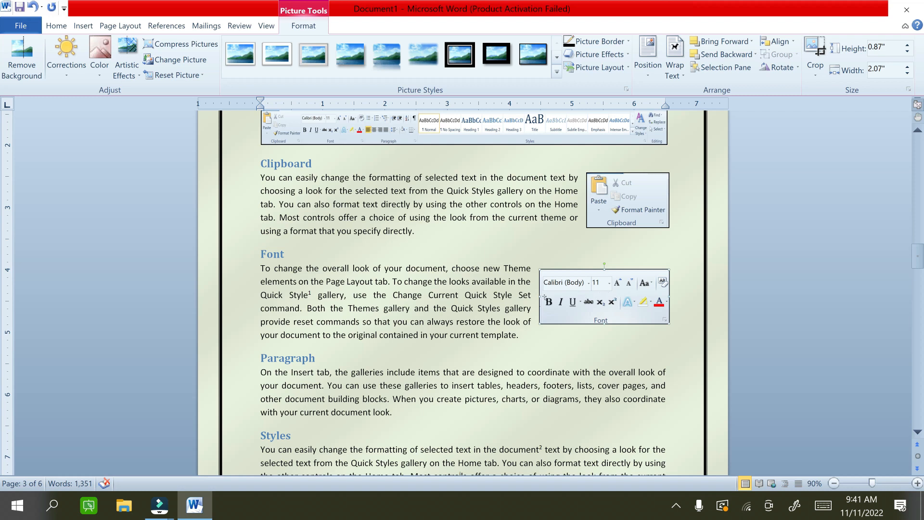
key("super")
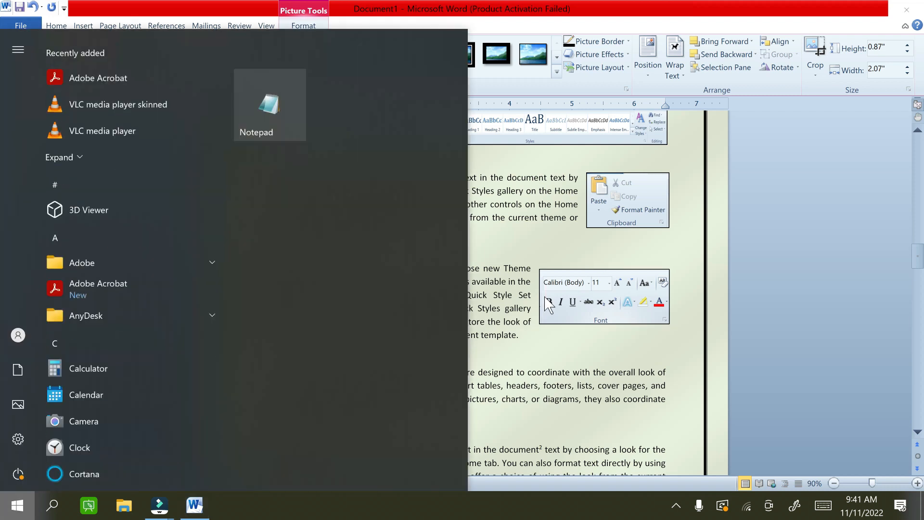
key("super+shift+s")
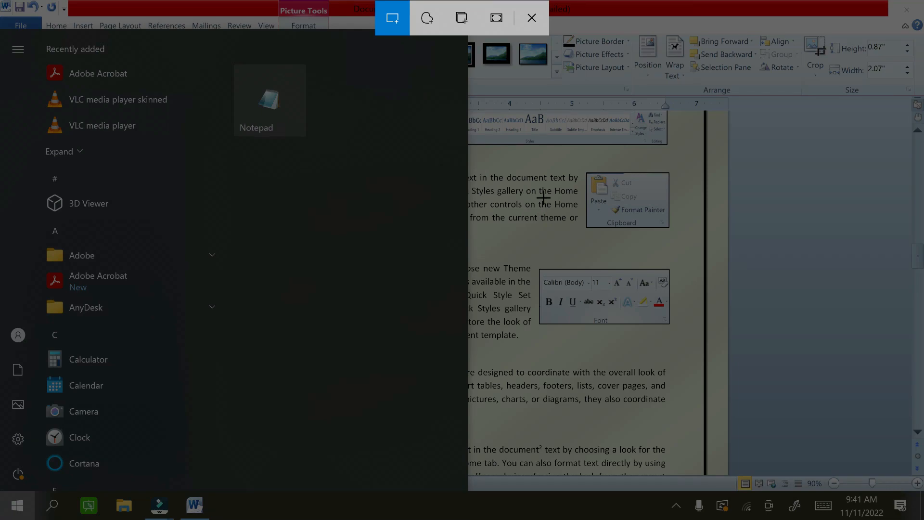
key("Escape")
key("Escape")
key("super+shift+s")
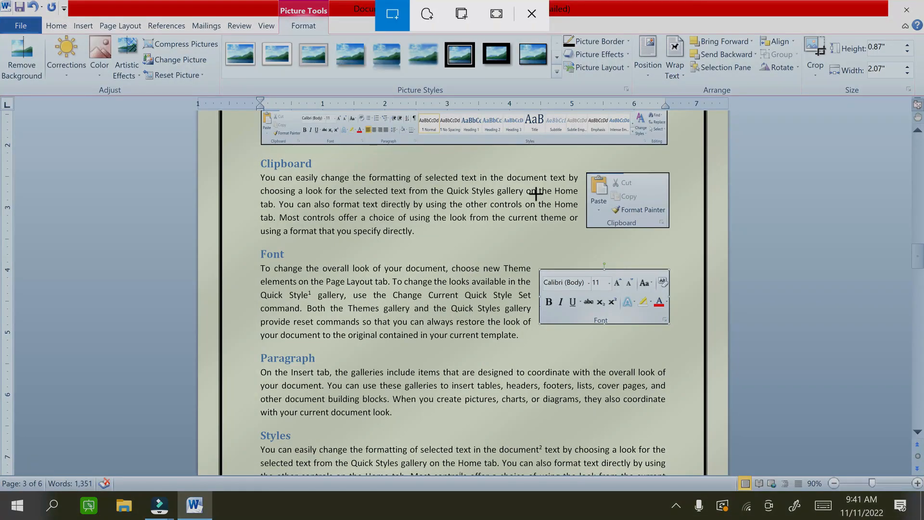
left_click(418, 27)
mouse_move(290, 223)
left_mouse_down()
mouse_move(322, 195)
mouse_move(415, 282)
mouse_move(573, 302)
left_mouse_up()
mouse_move(620, 244)
left_mouse_down()
mouse_move(649, 142)
mouse_move(619, 87)
mouse_move(369, 17)
mouse_move(253, 93)
mouse_move(244, 120)
mouse_move(303, 220)
left_mouse_up()
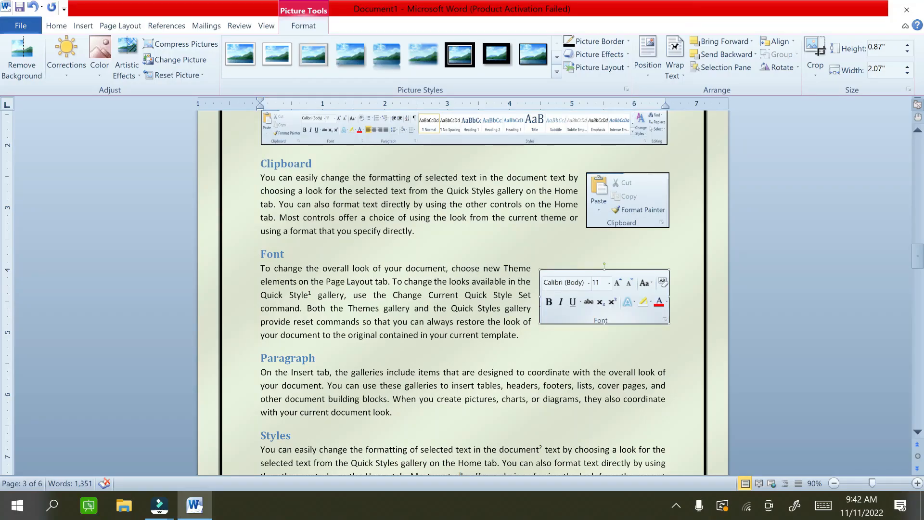
key("ctrl+v")
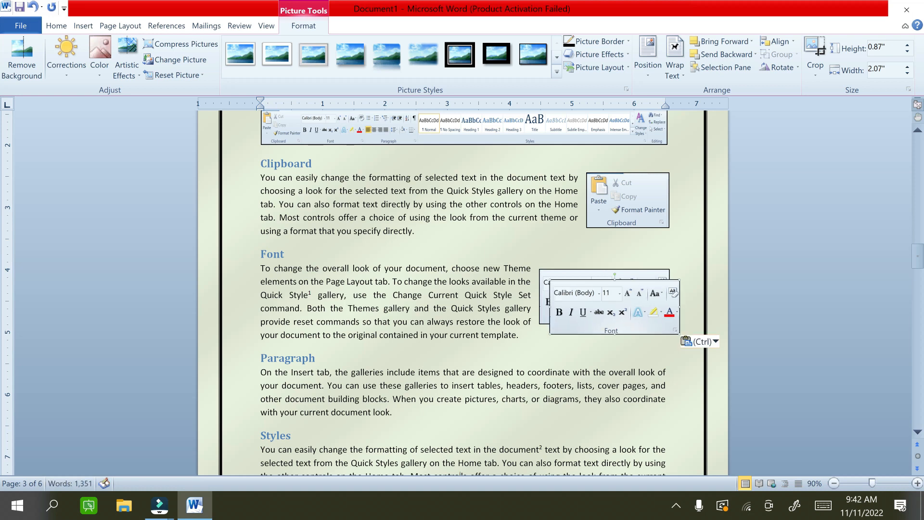
left_click_drag(652, 314, 593, 348)
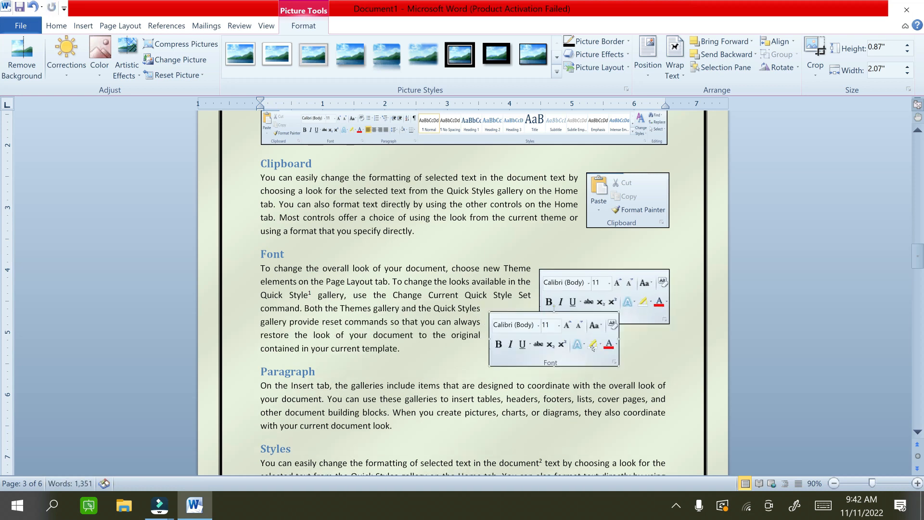
key("ctrl+z")
key("ctrl+z")
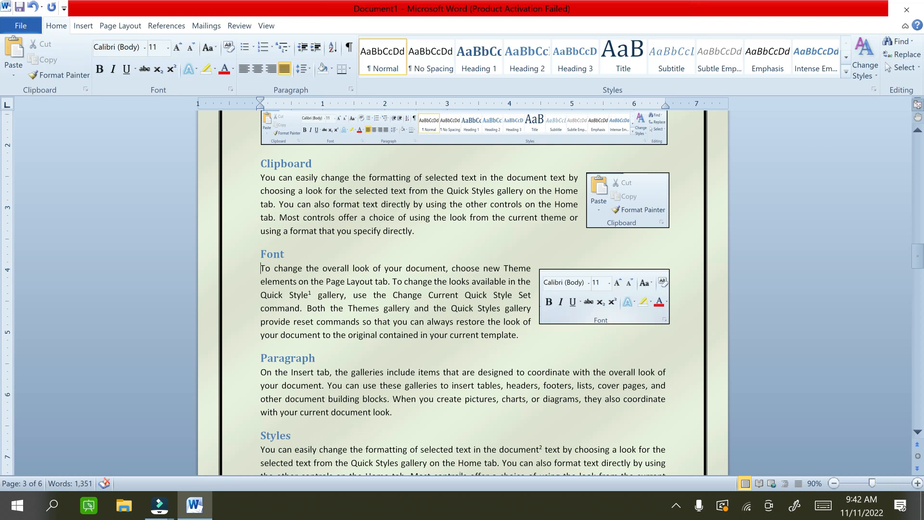
Open the caption settings for the full ribbon picture in the Home Tab section
scroll(460, 413, "down", 2)
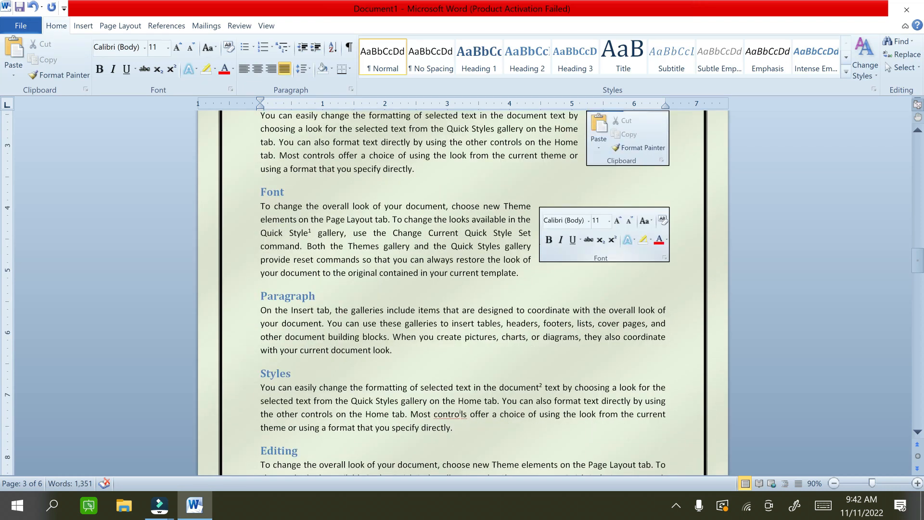
scroll(462, 288, "down", 4)
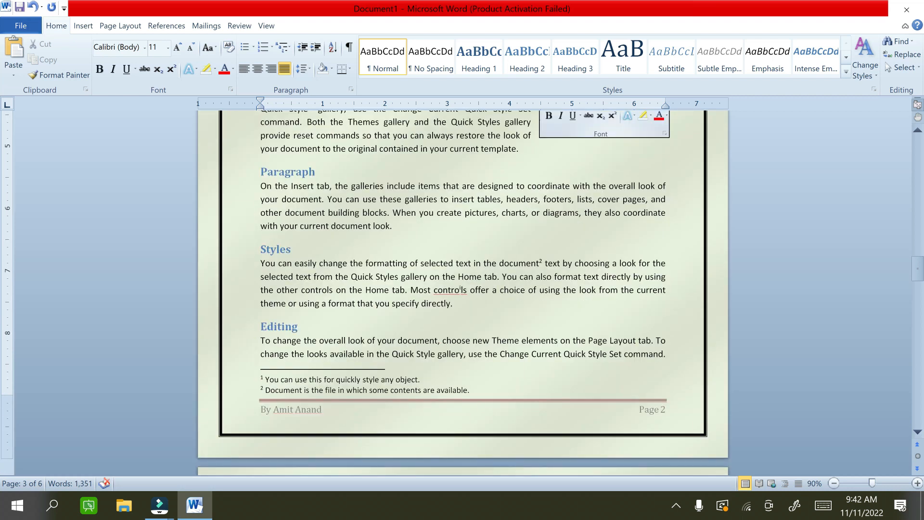
scroll(494, 222, "up", 13)
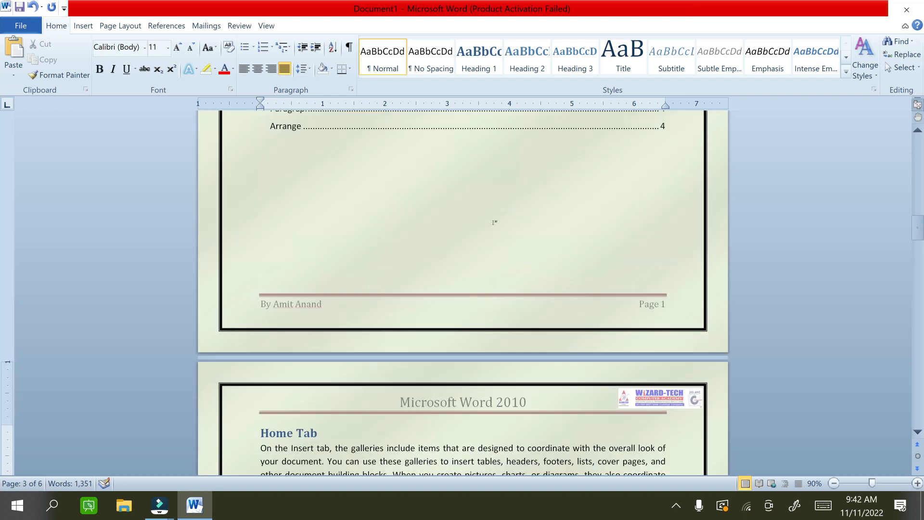
scroll(495, 222, "up", 1)
left_click(330, 227)
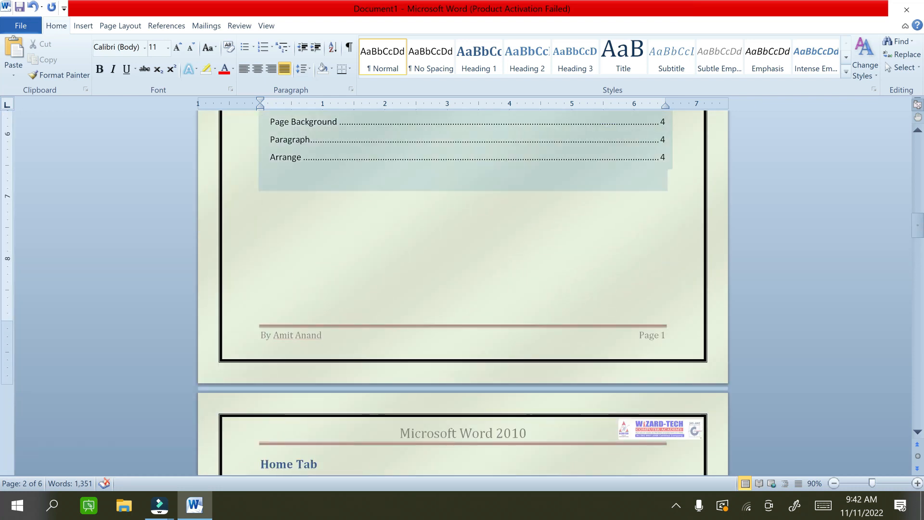
left_click(166, 26)
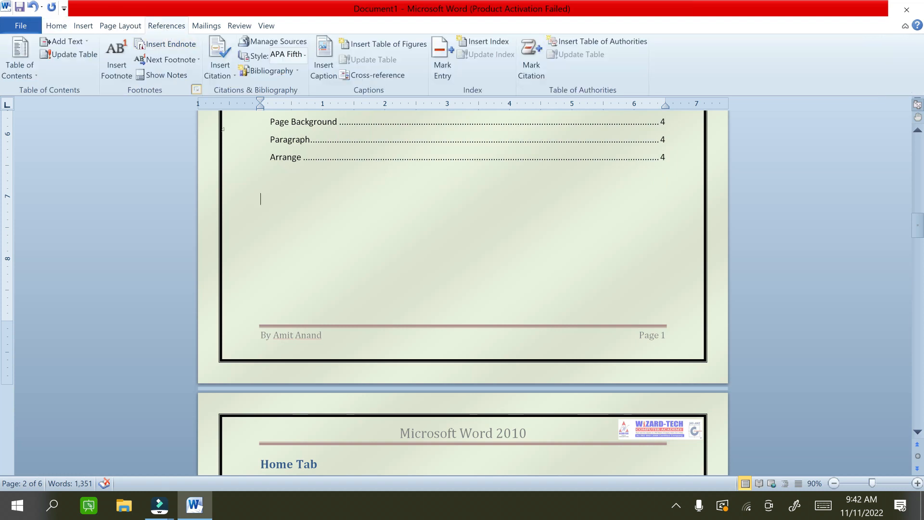
scroll(439, 315, "down", 8)
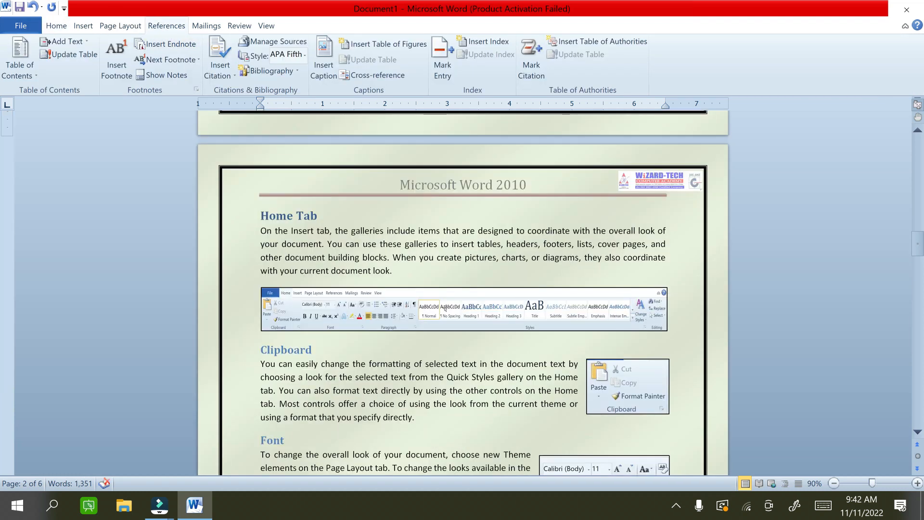
left_click(445, 308)
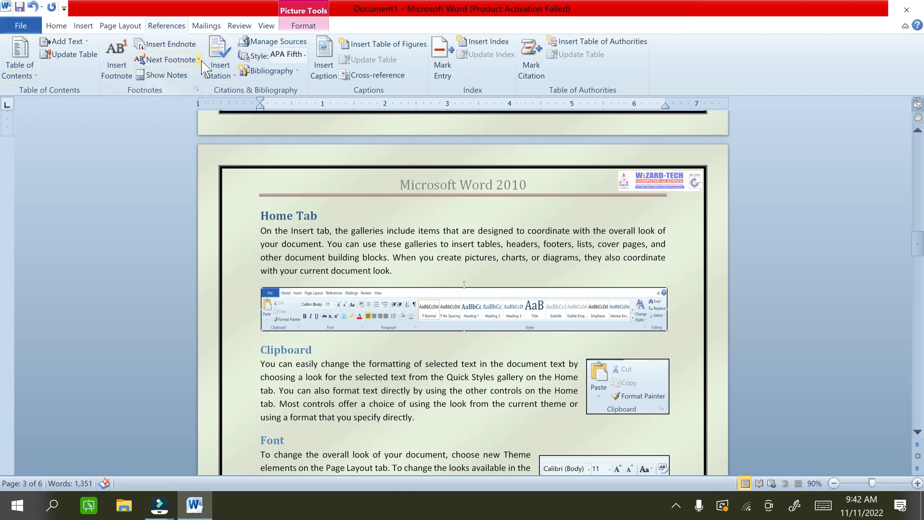
left_click(336, 81)
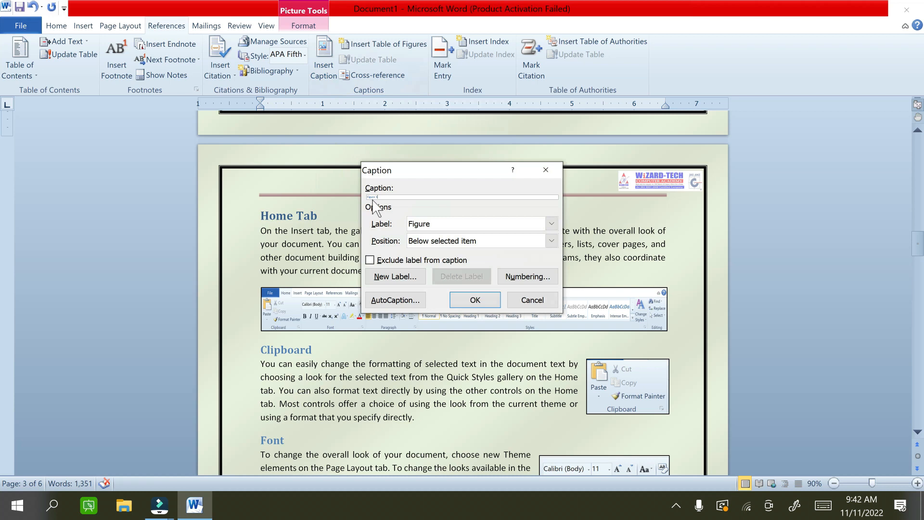
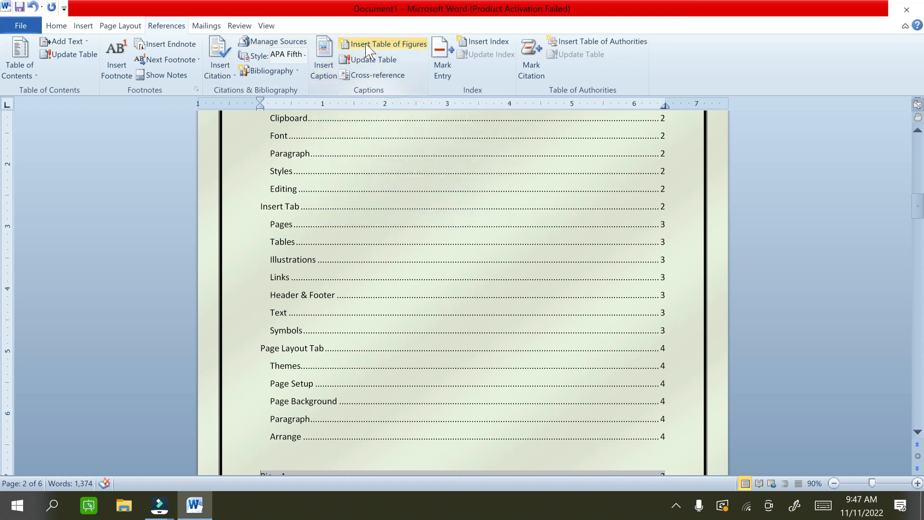
Update the table of figures below the table of contents
left_click(380, 60)
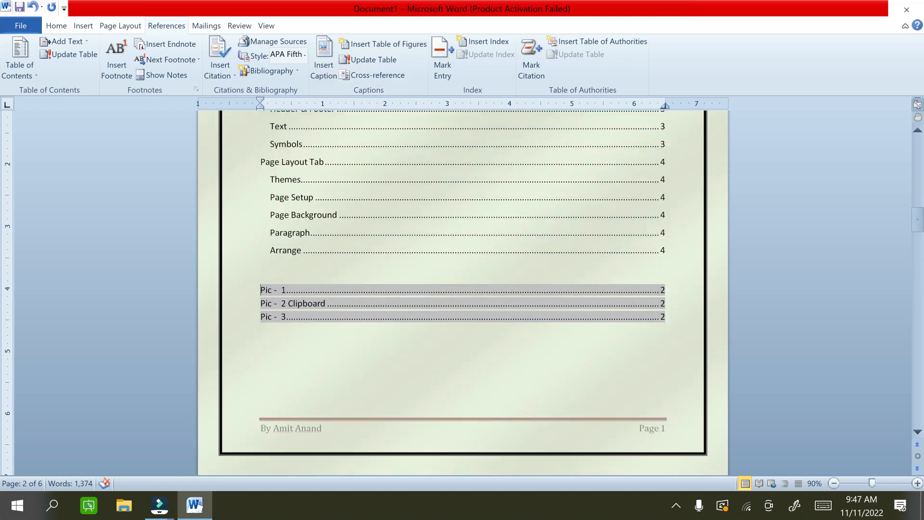
scroll(462, 288, "up", 1)
scroll(462, 289, "down", 5)
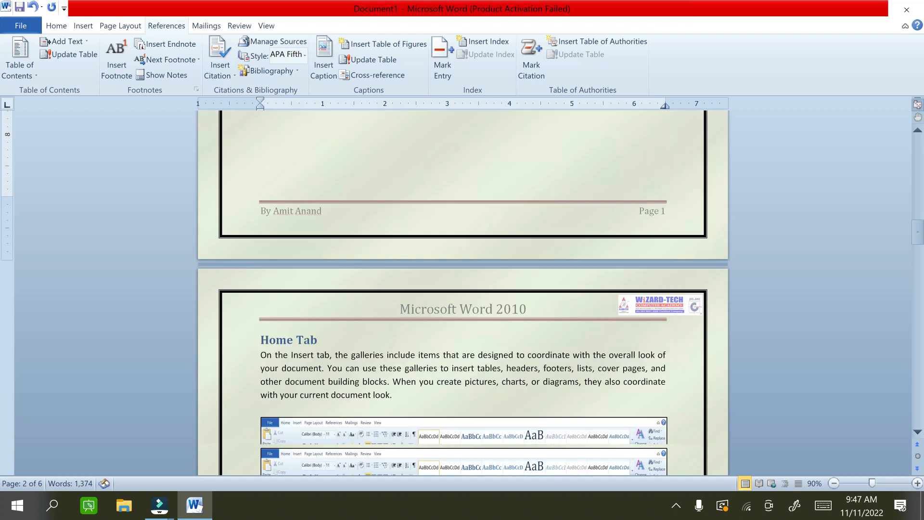
Review the document's section pages, captioned pictures, table of figures and table of contents
scroll(462, 289, "down", 10)
scroll(462, 288, "down", 10)
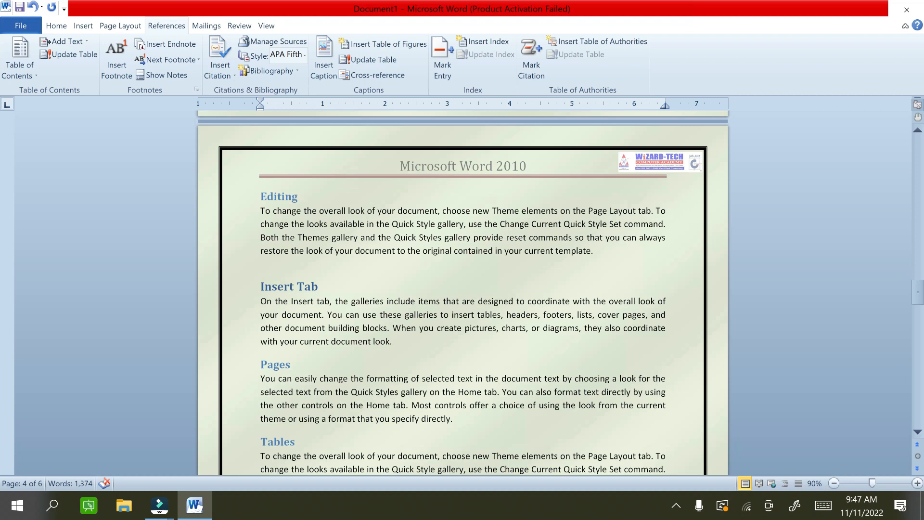
scroll(514, 368, "down", 12)
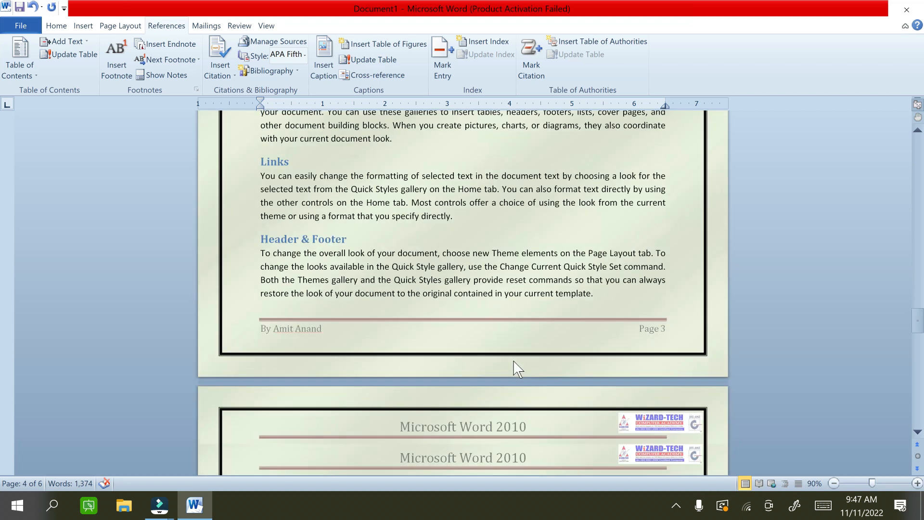
scroll(513, 368, "down", 8)
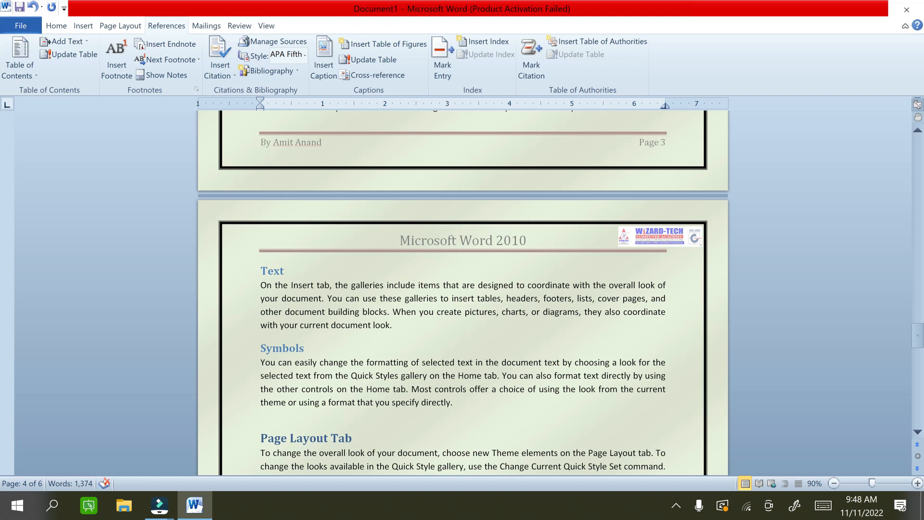
scroll(388, 335, "up", 20)
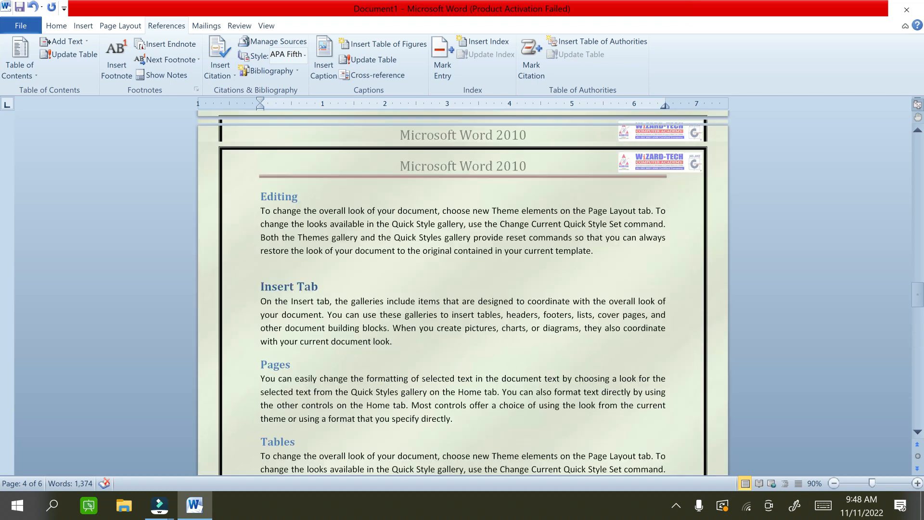
scroll(388, 334, "up", 20)
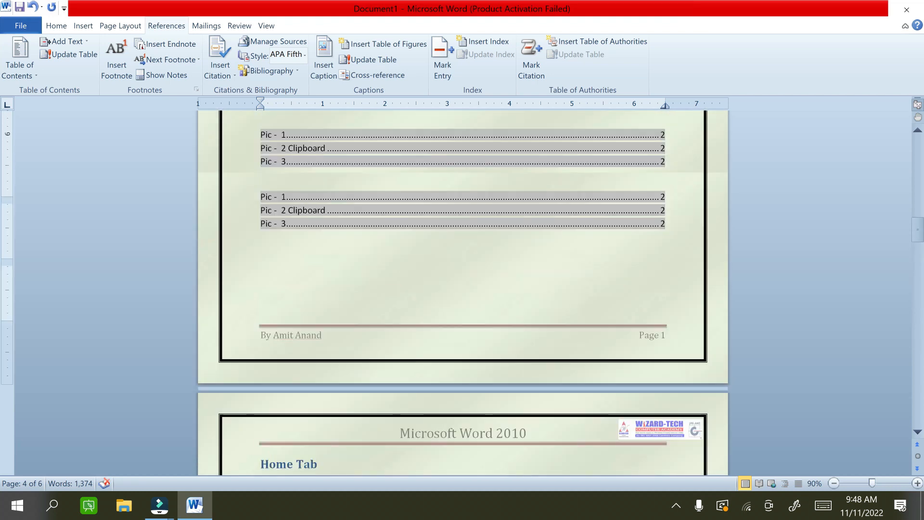
scroll(388, 335, "up", 5)
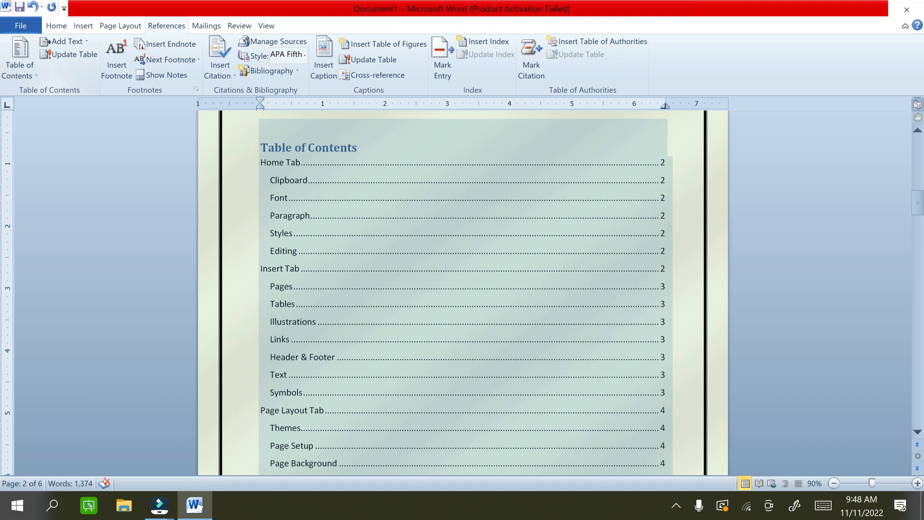
scroll(462, 289, "down", 6)
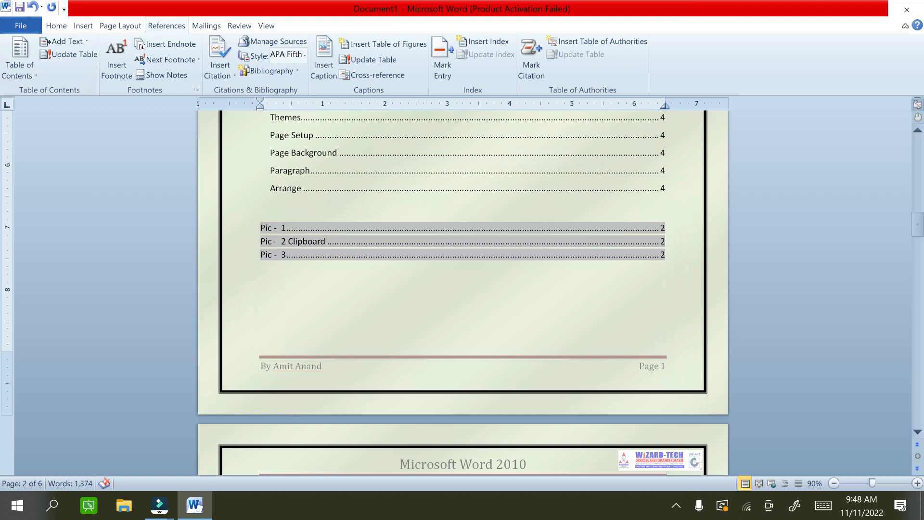
scroll(319, 324, "down", 7)
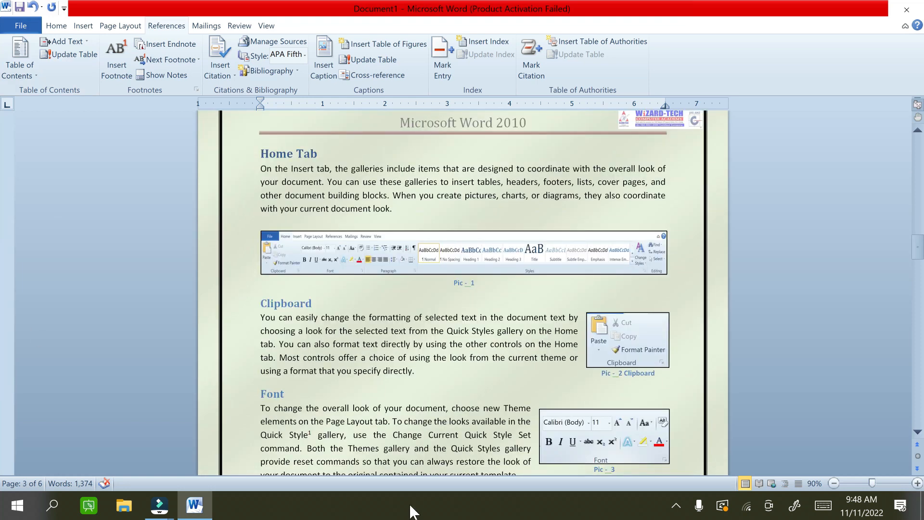
left_click(177, 76)
left_click(454, 277)
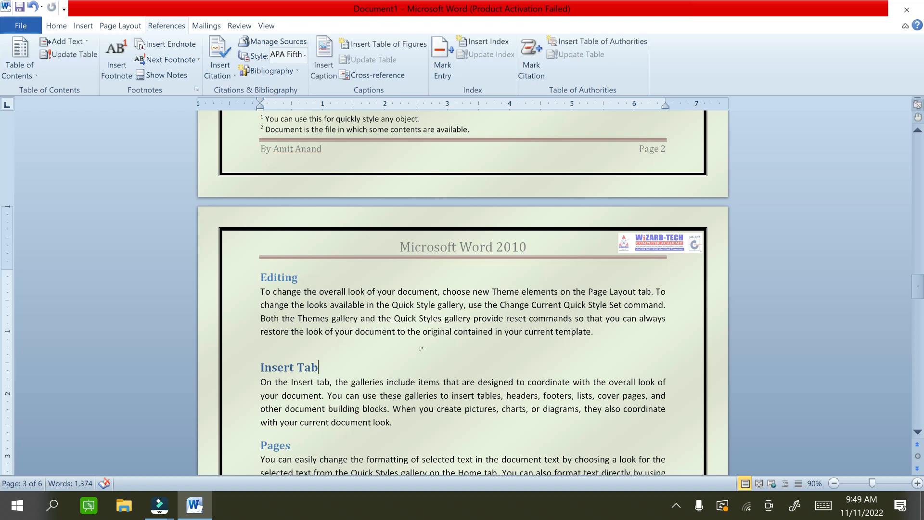
scroll(424, 350, "up", 3)
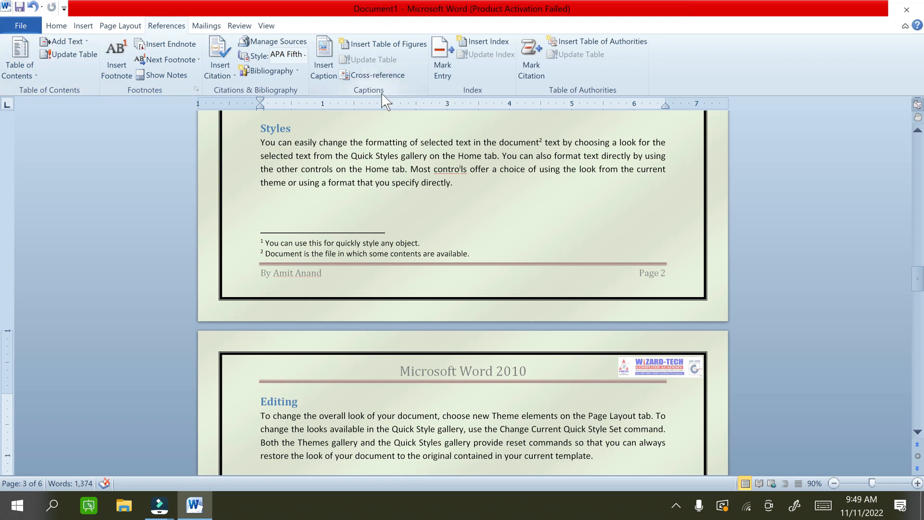
scroll(330, 277, "up", 10)
scroll(337, 269, "up", 15)
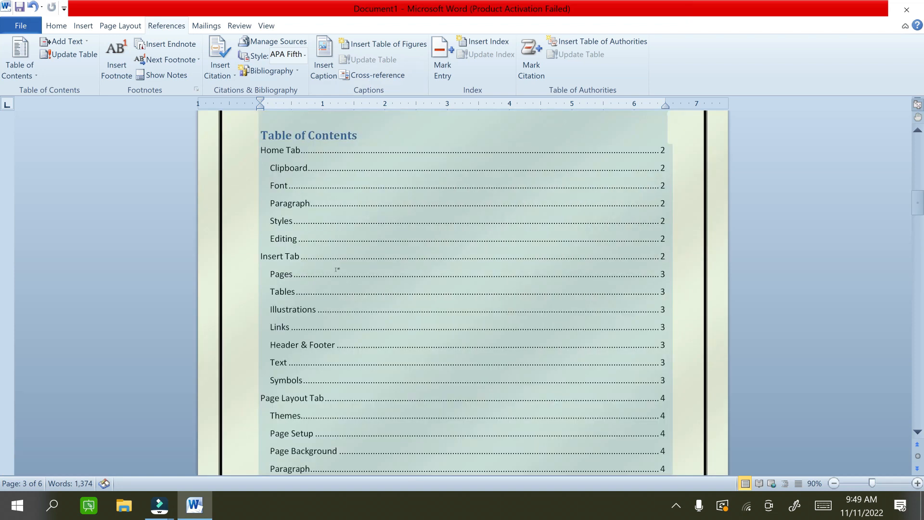
scroll(88, 330, "up", 3)
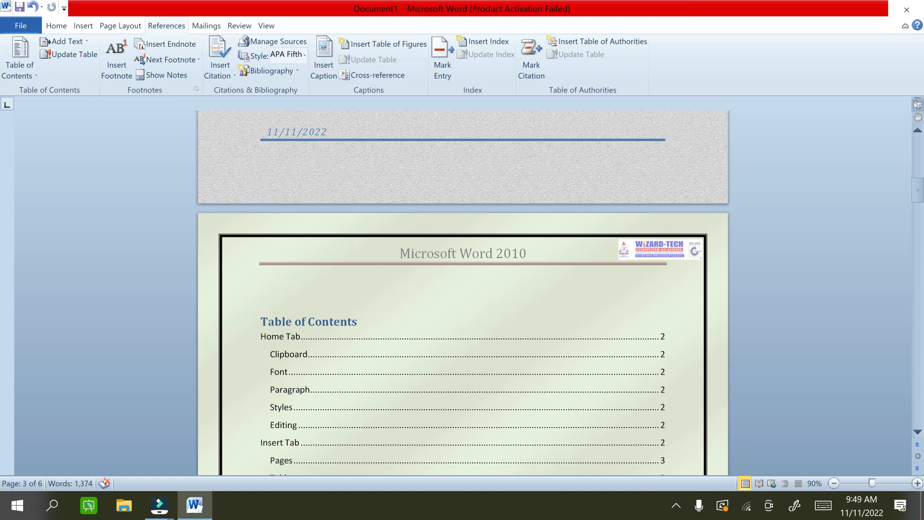
left_click(206, 26)
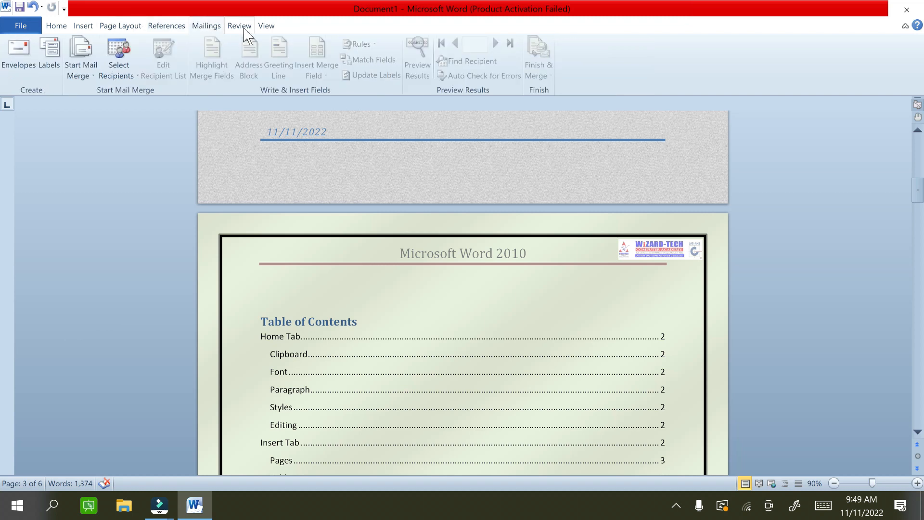
left_click(244, 29)
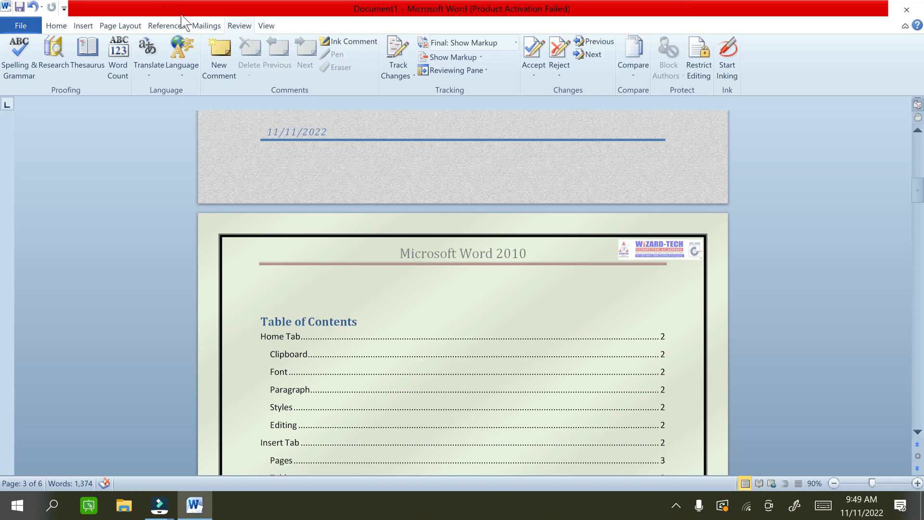
left_click(266, 27)
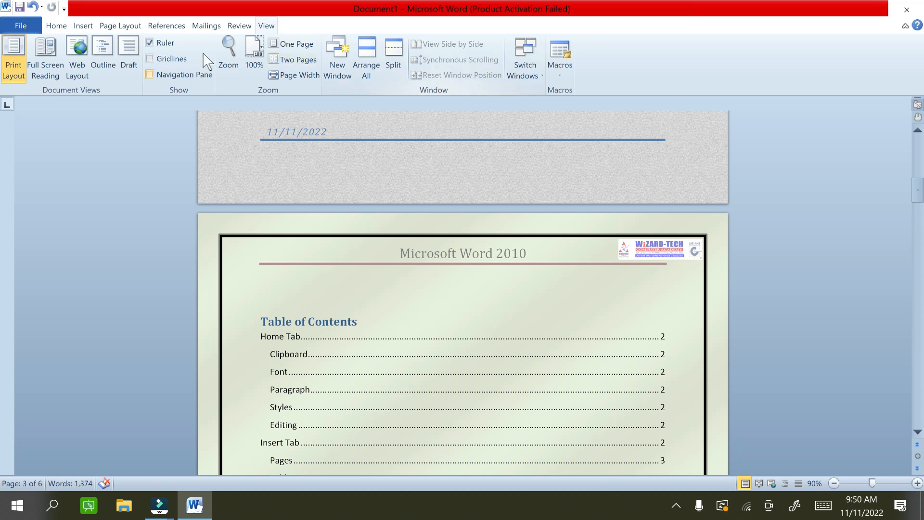
left_click(206, 28)
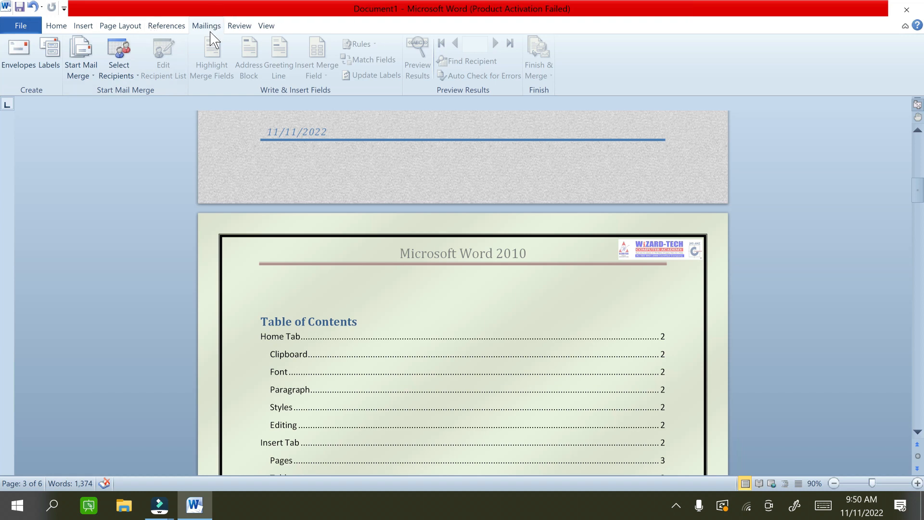
left_click(55, 29)
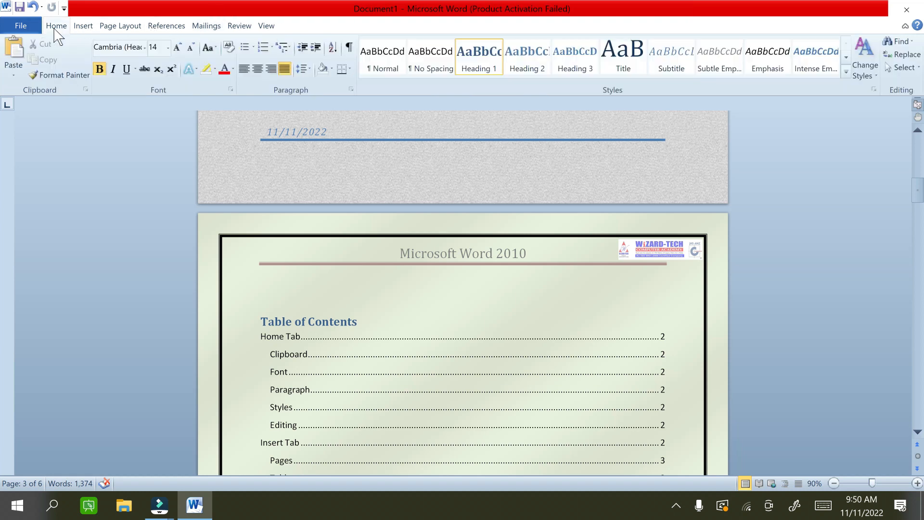
left_click(81, 26)
left_click(115, 27)
left_click(84, 29)
left_click(119, 29)
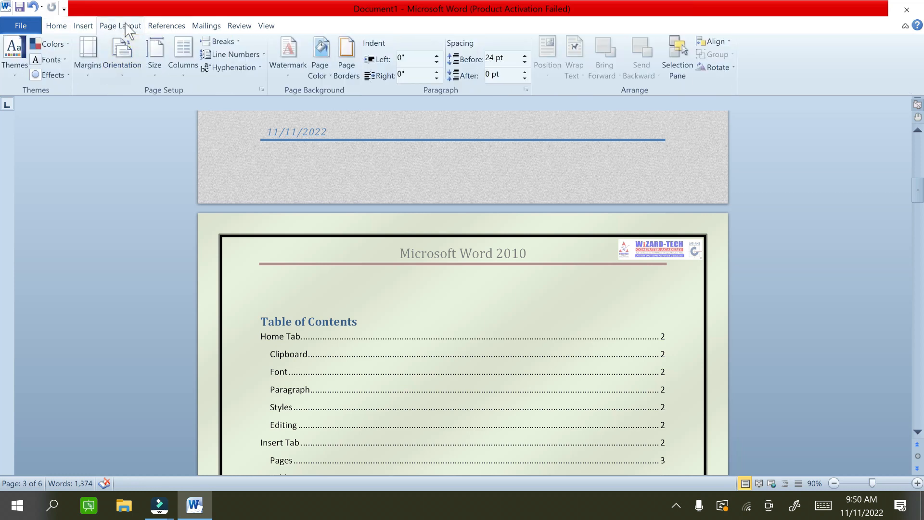
left_click(85, 28)
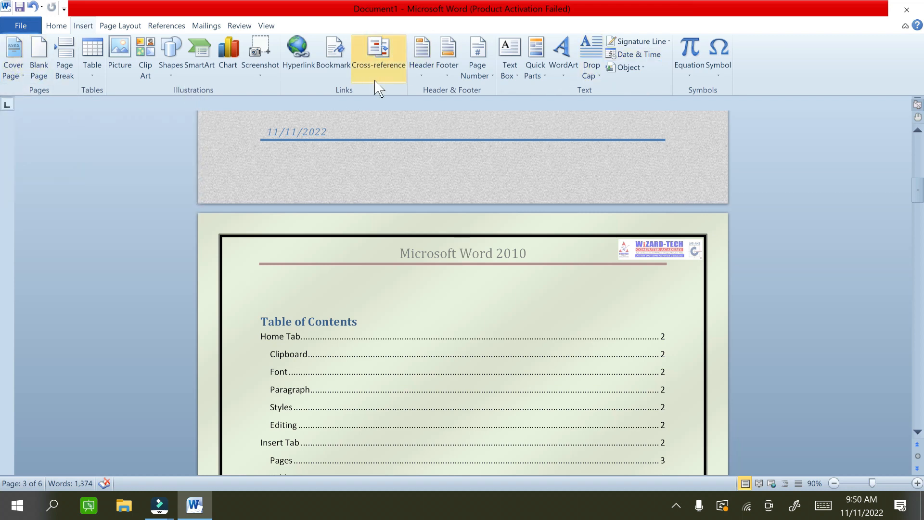
left_click(128, 28)
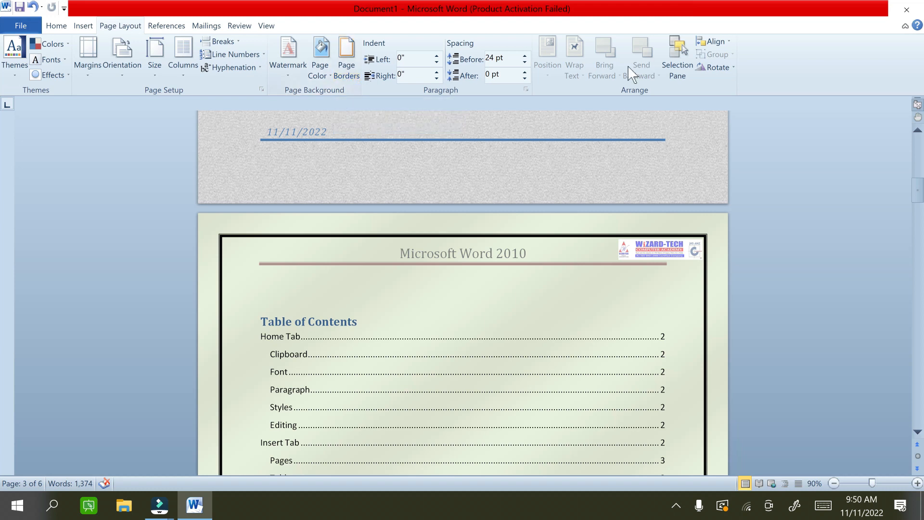
left_click(166, 25)
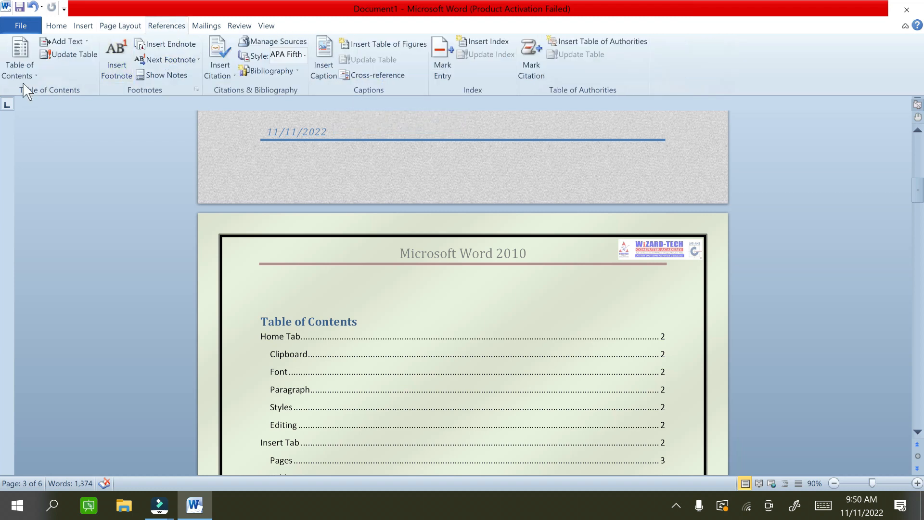